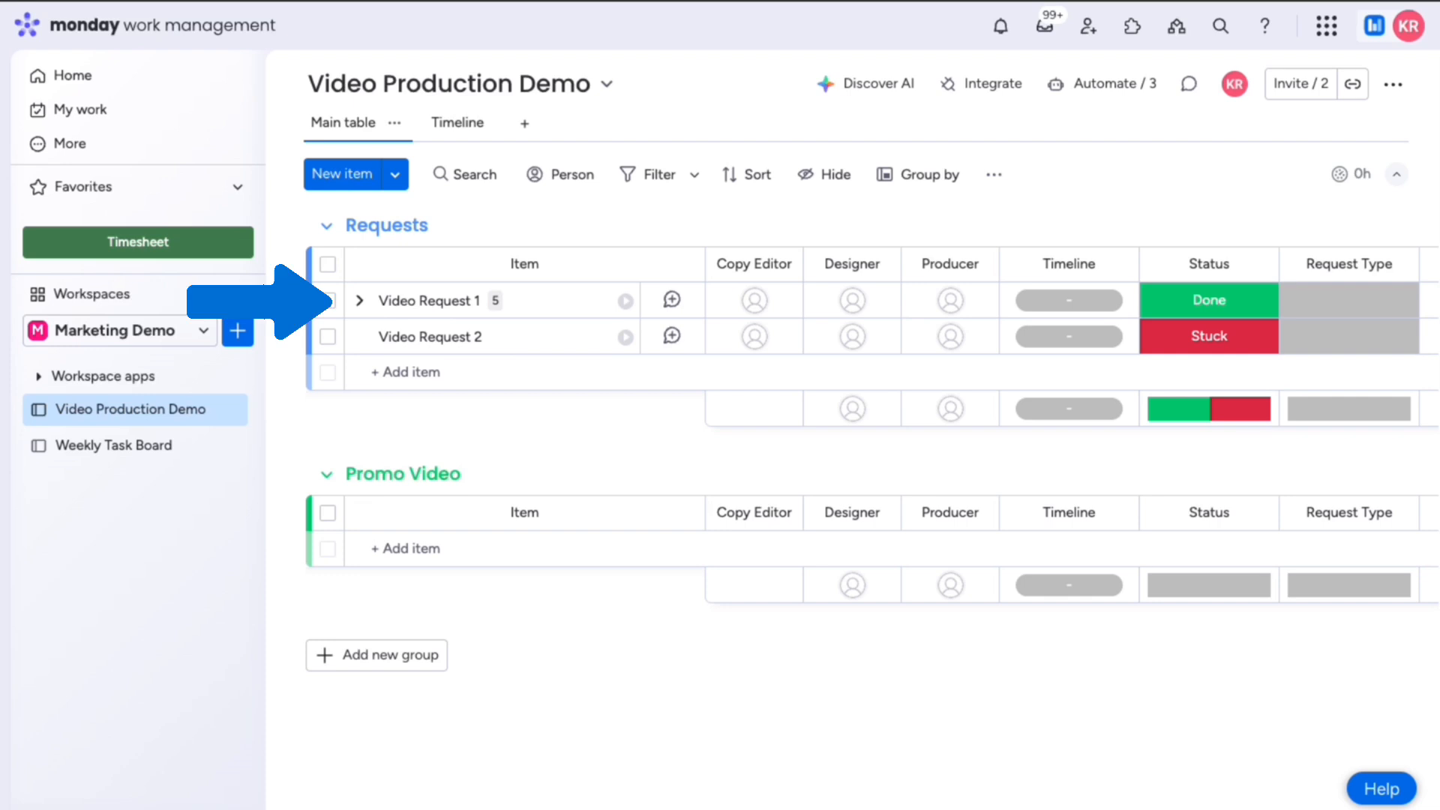
Step: Save all five of Video Request 1's subitems as a Templify template, then open the item's page
left_click(360, 302)
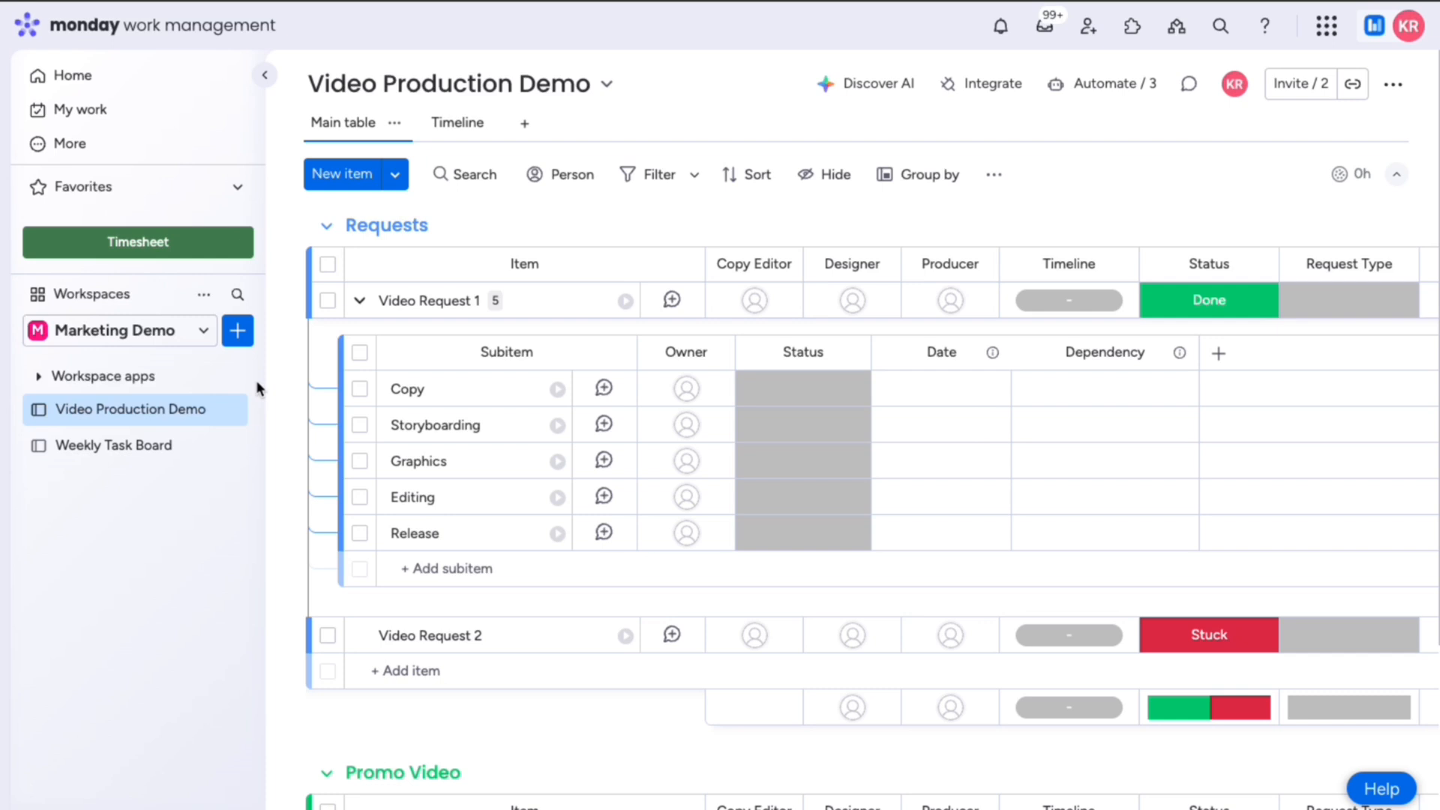
left_click(359, 353)
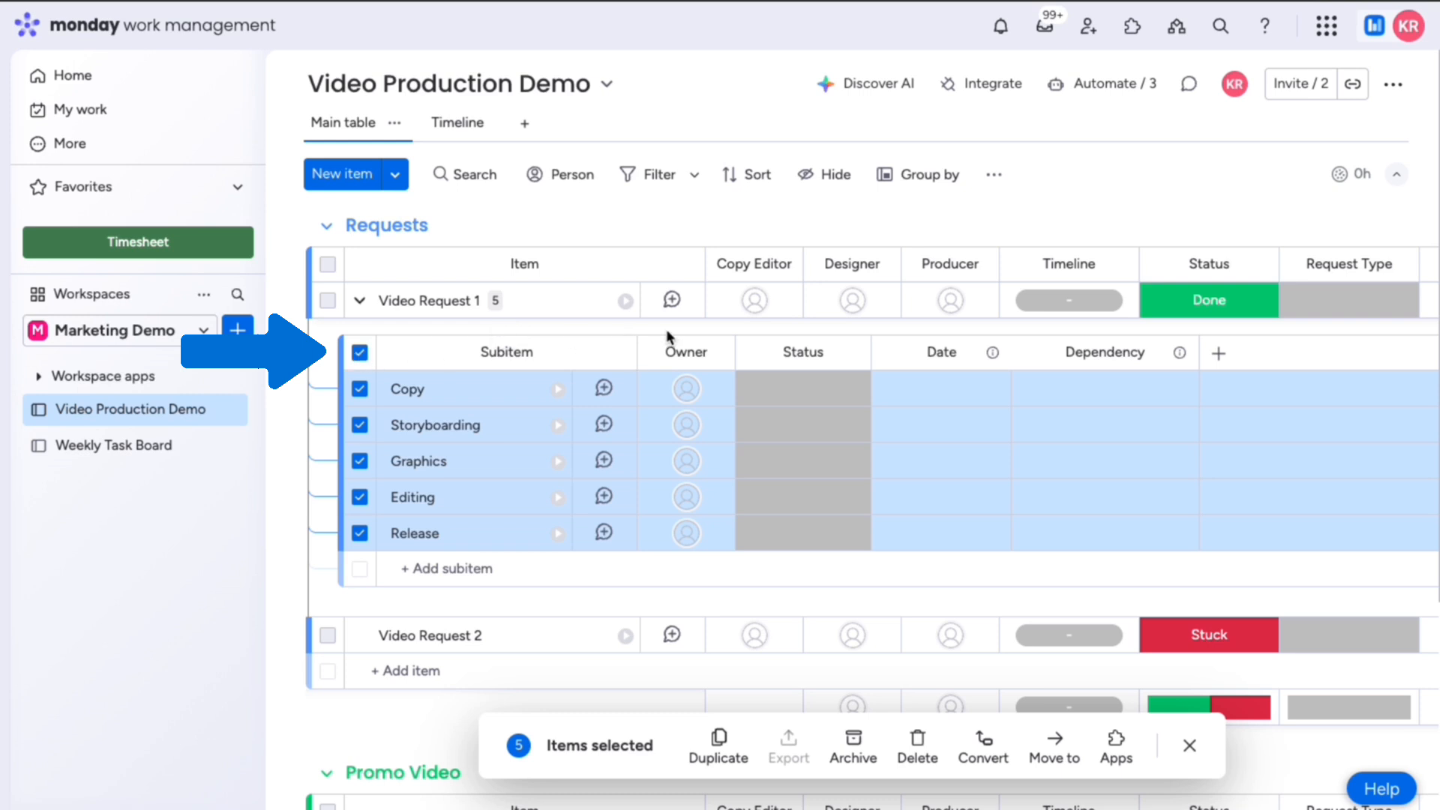
left_click(1116, 744)
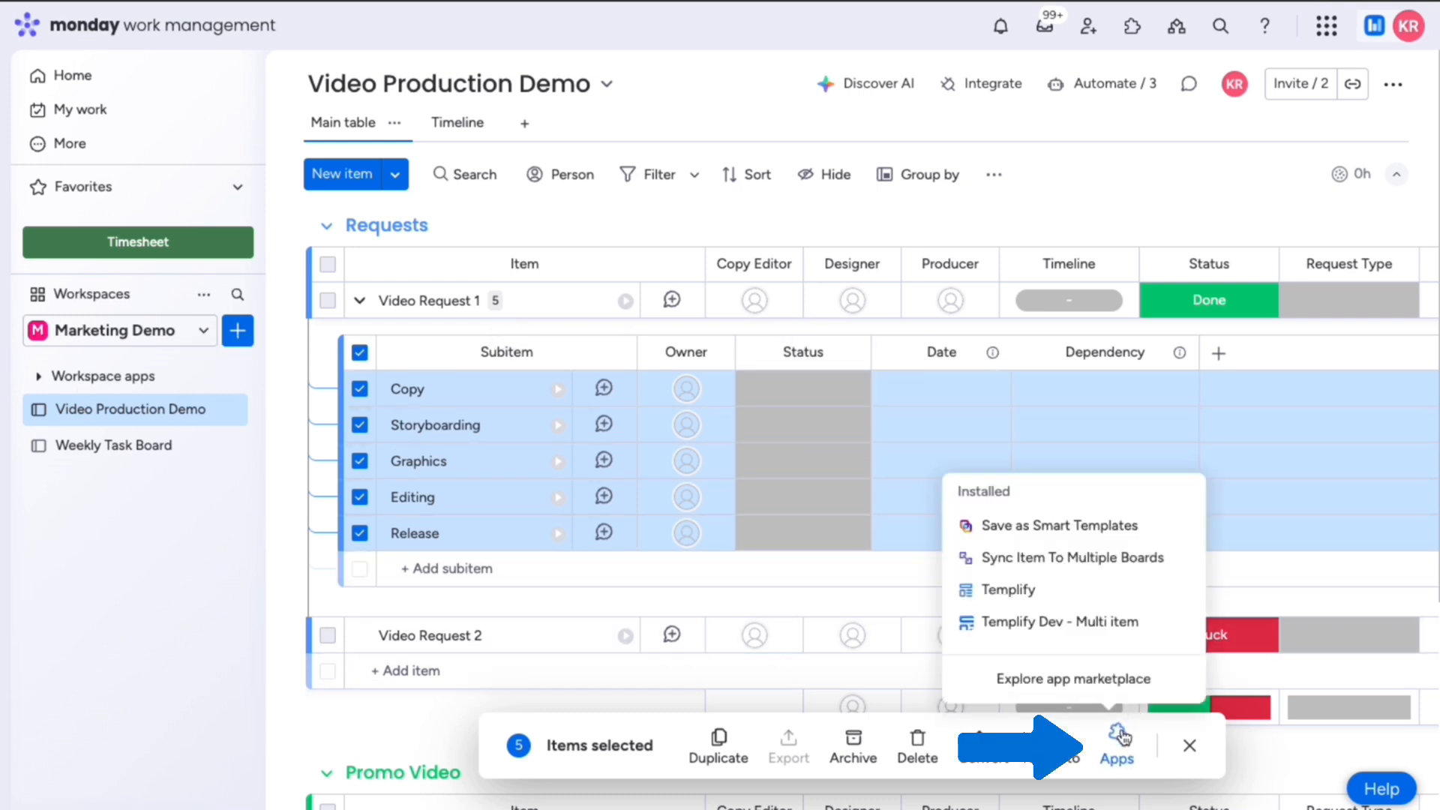
left_click(1093, 591)
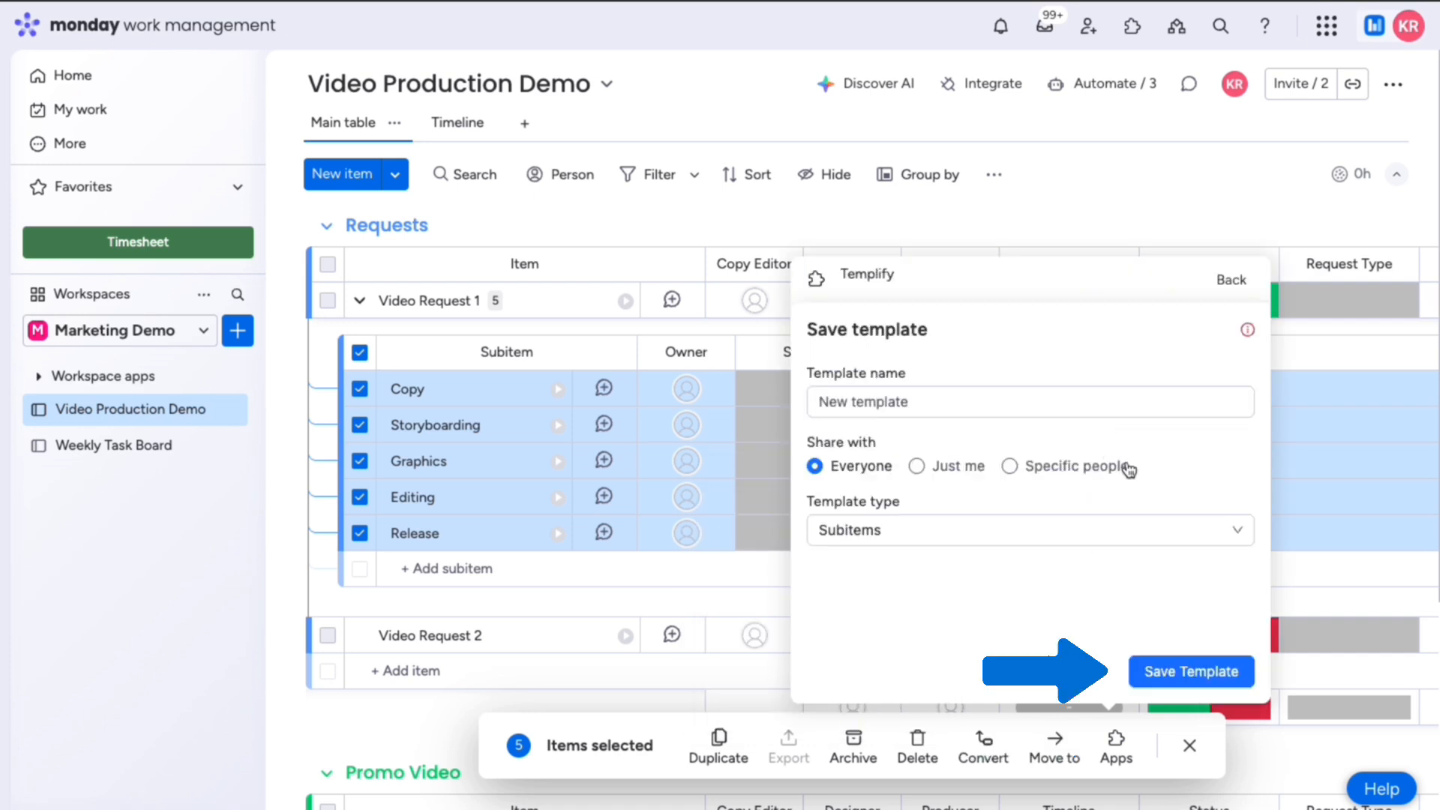
left_click(1191, 672)
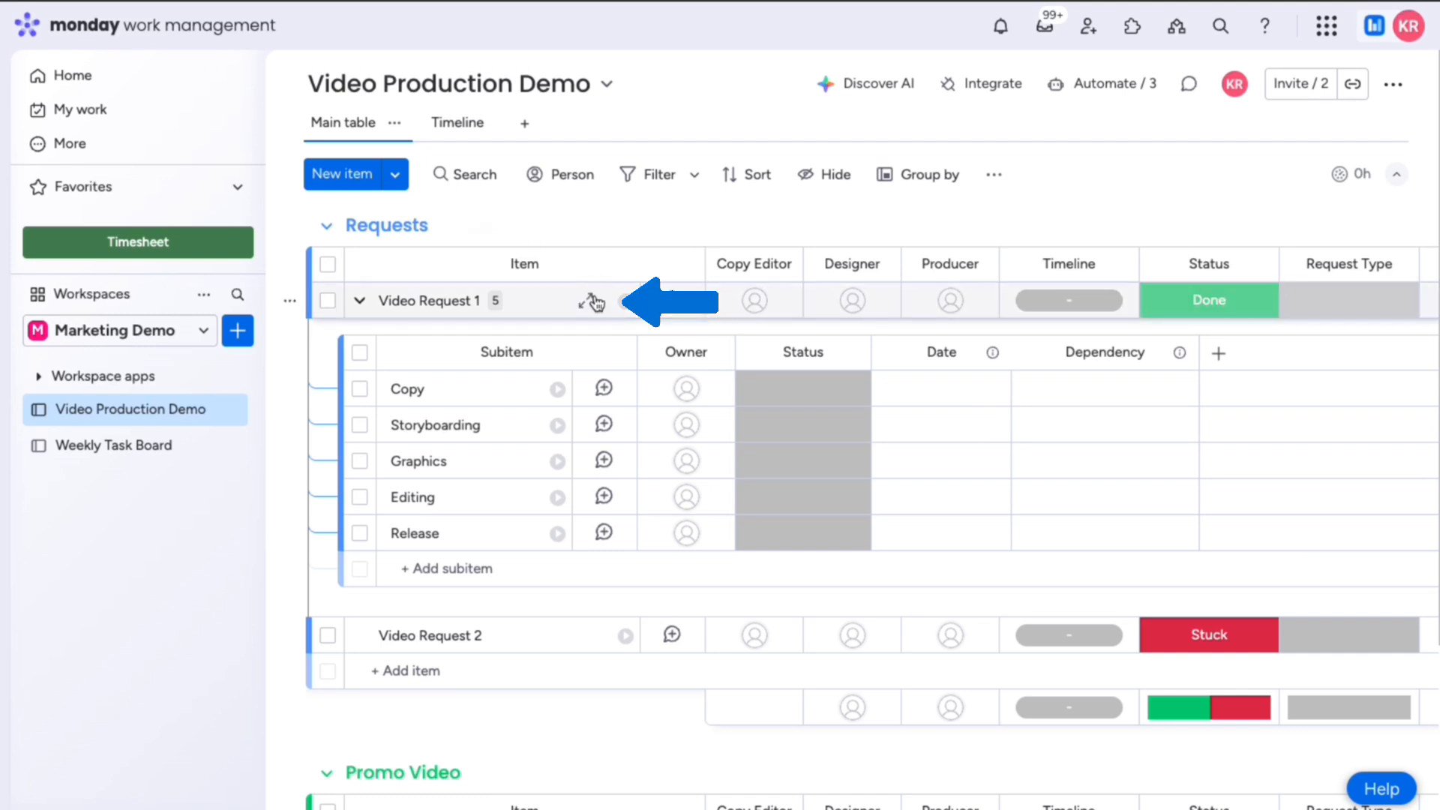
left_click(588, 303)
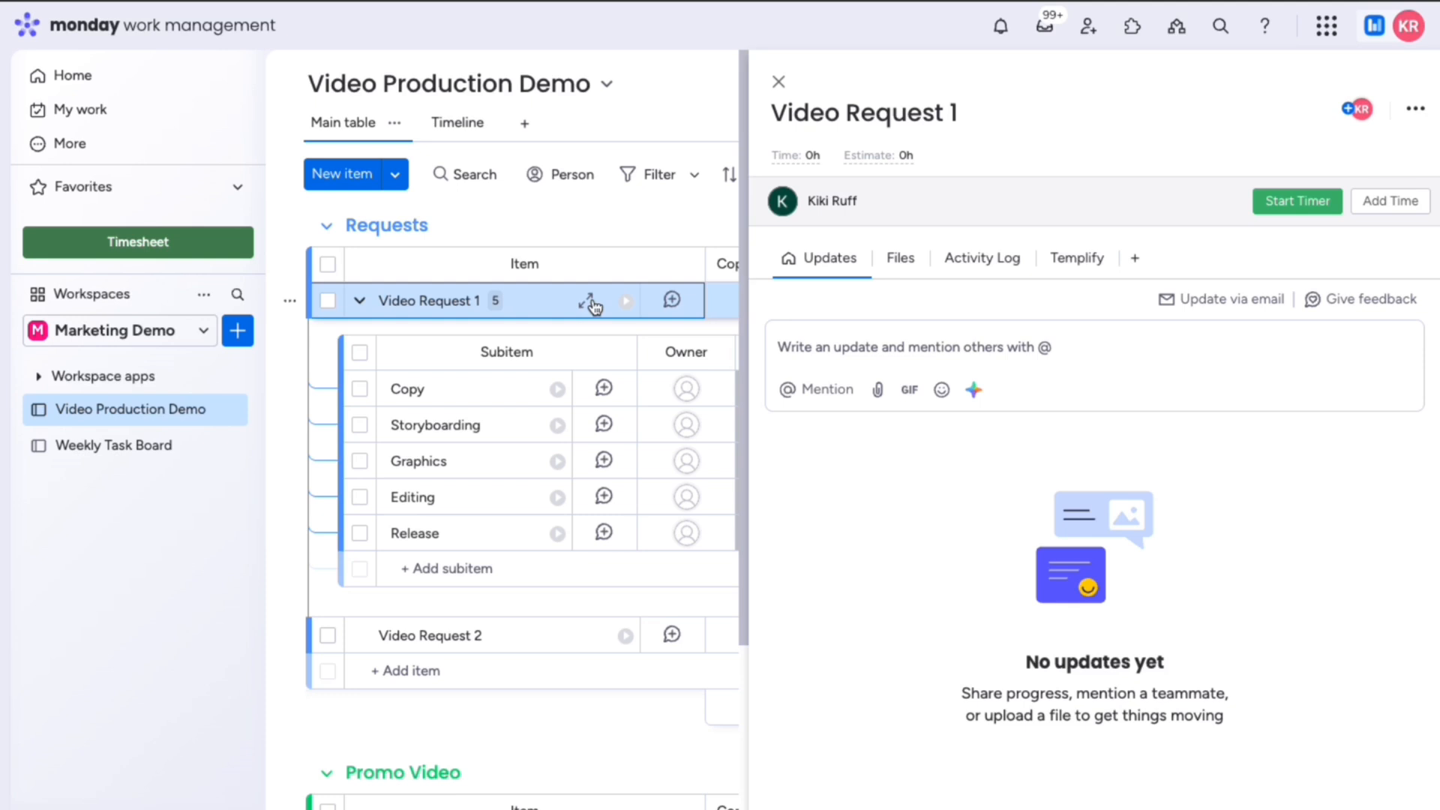
Step: On Video Request 1's Templify tab, start a new template from the current item's subitems
left_click(1066, 260)
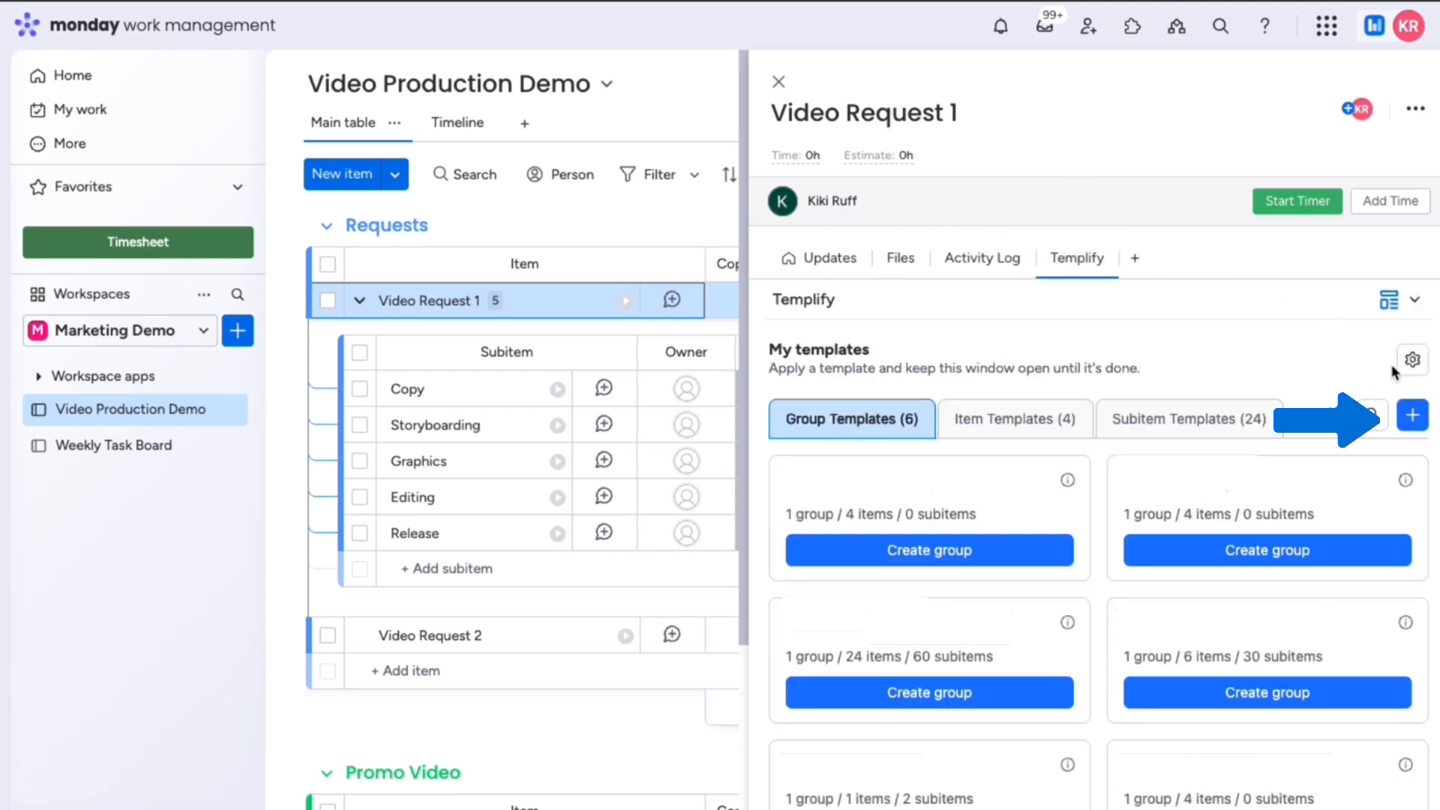
left_click(1415, 418)
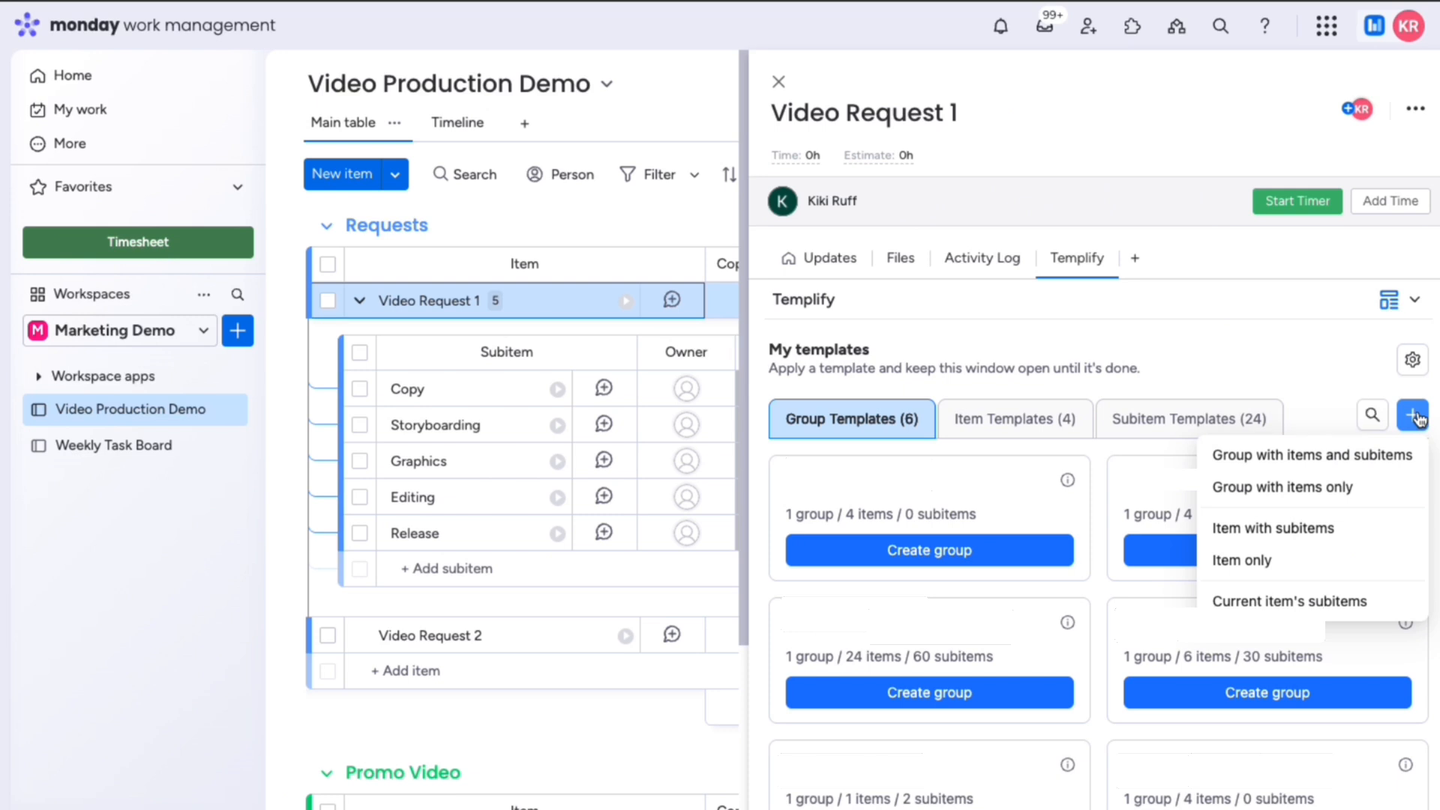
left_click(1405, 601)
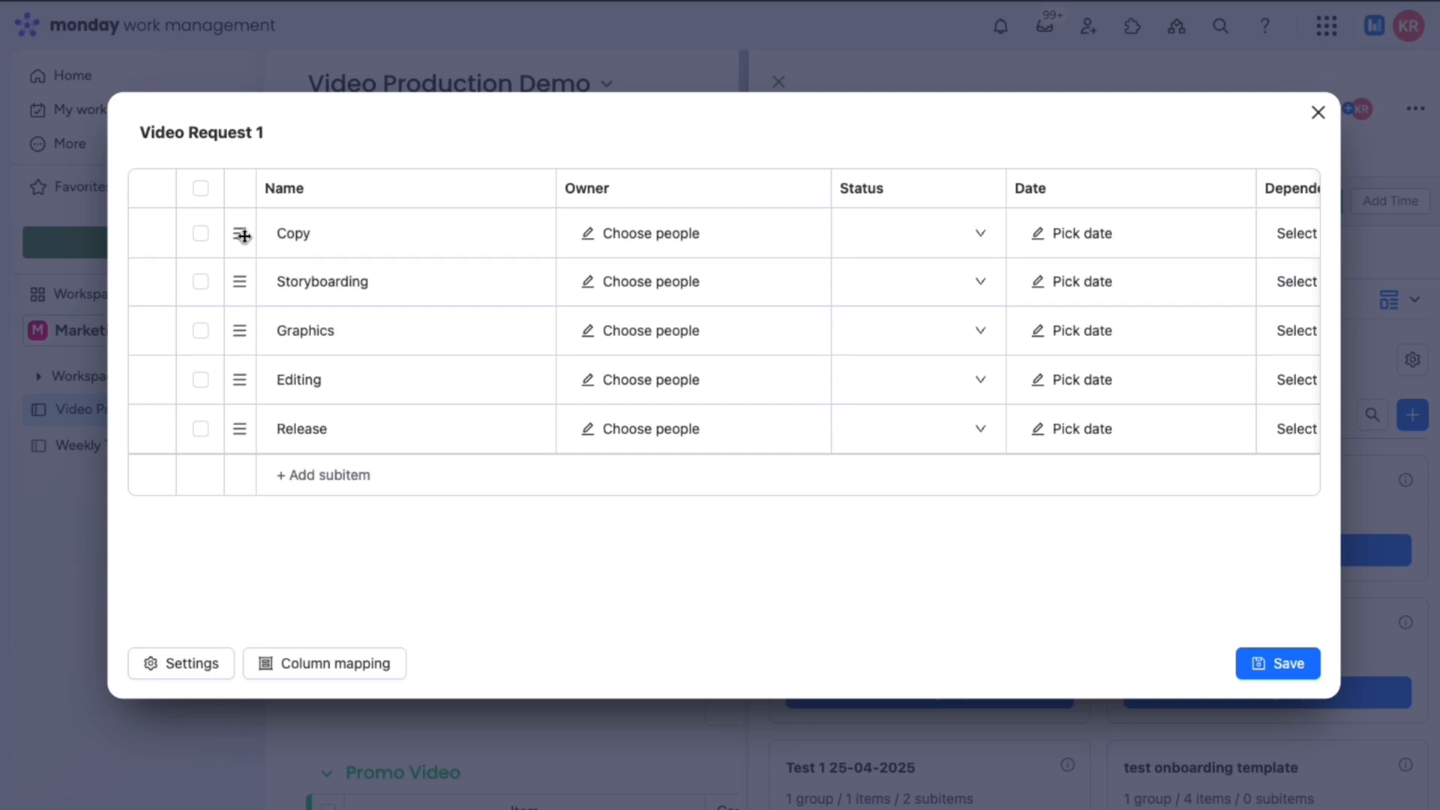
Step: Reorder the template rows and rename Storyboarding to Storyboard and Release to Production
mouse_move(241, 231)
left_mouse_down()
mouse_move(241, 289)
mouse_move(243, 243)
left_mouse_up()
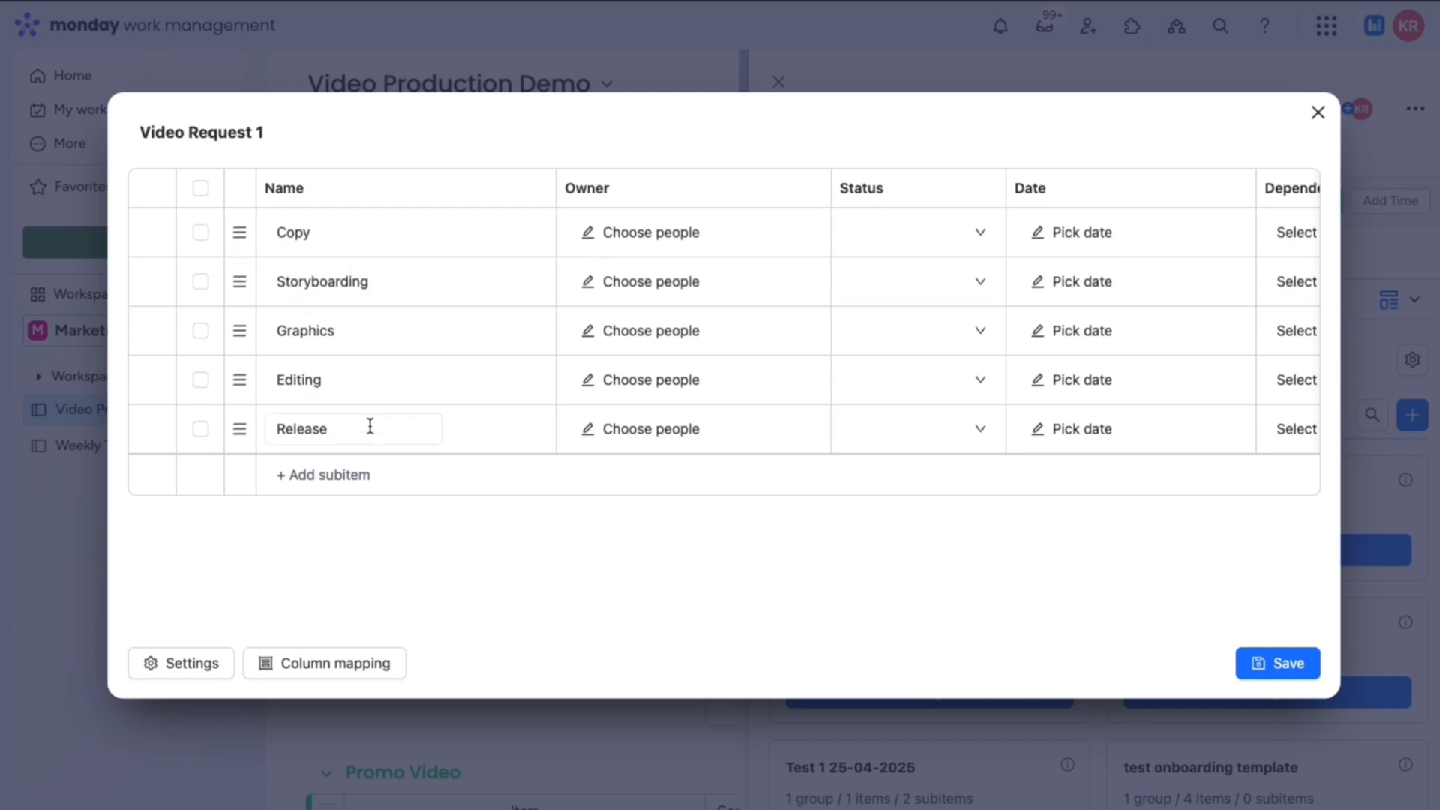
left_click(200, 428)
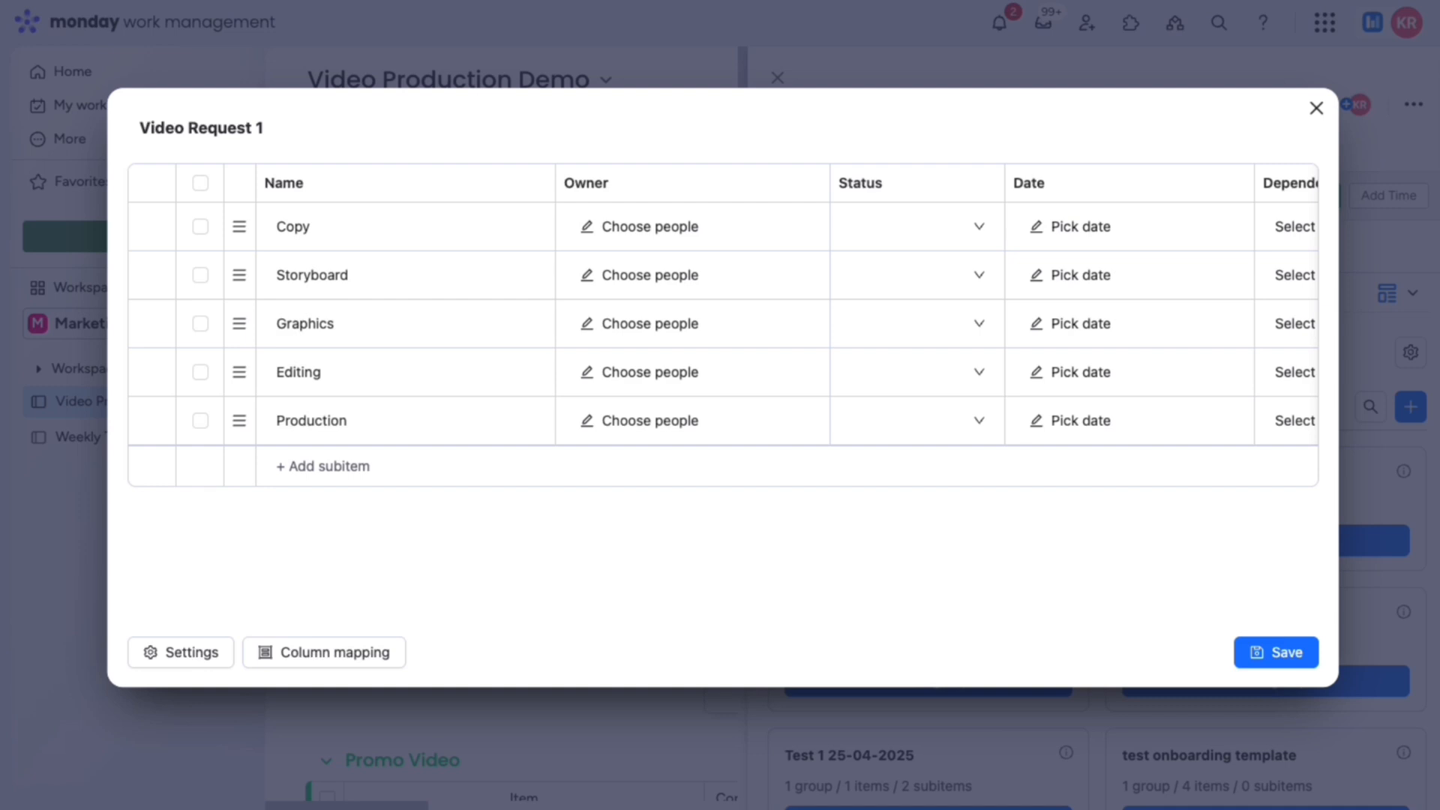
Step: Make Copy's date dynamic: 3 days after the parent item's Timeline start
left_click(1084, 234)
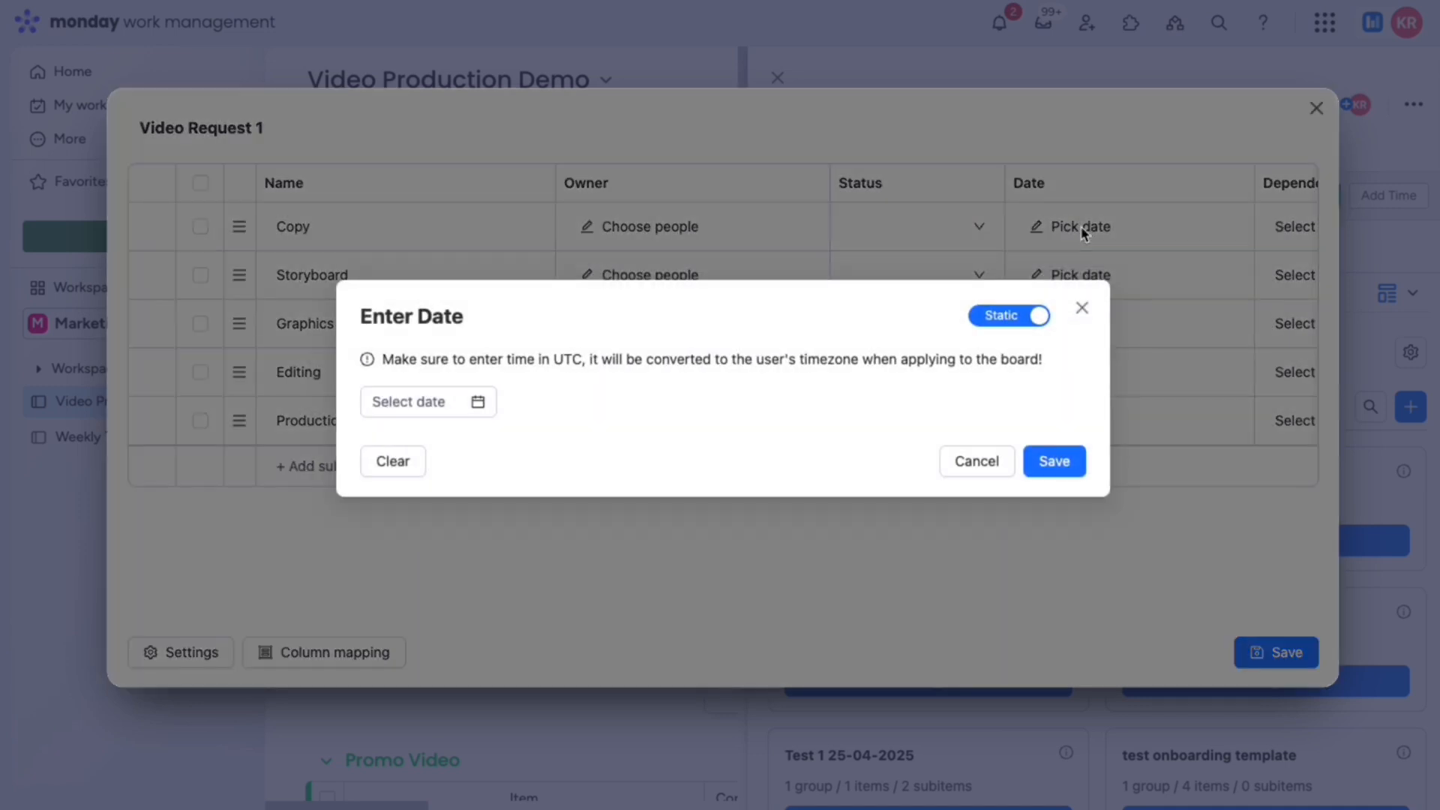
left_click(1009, 318)
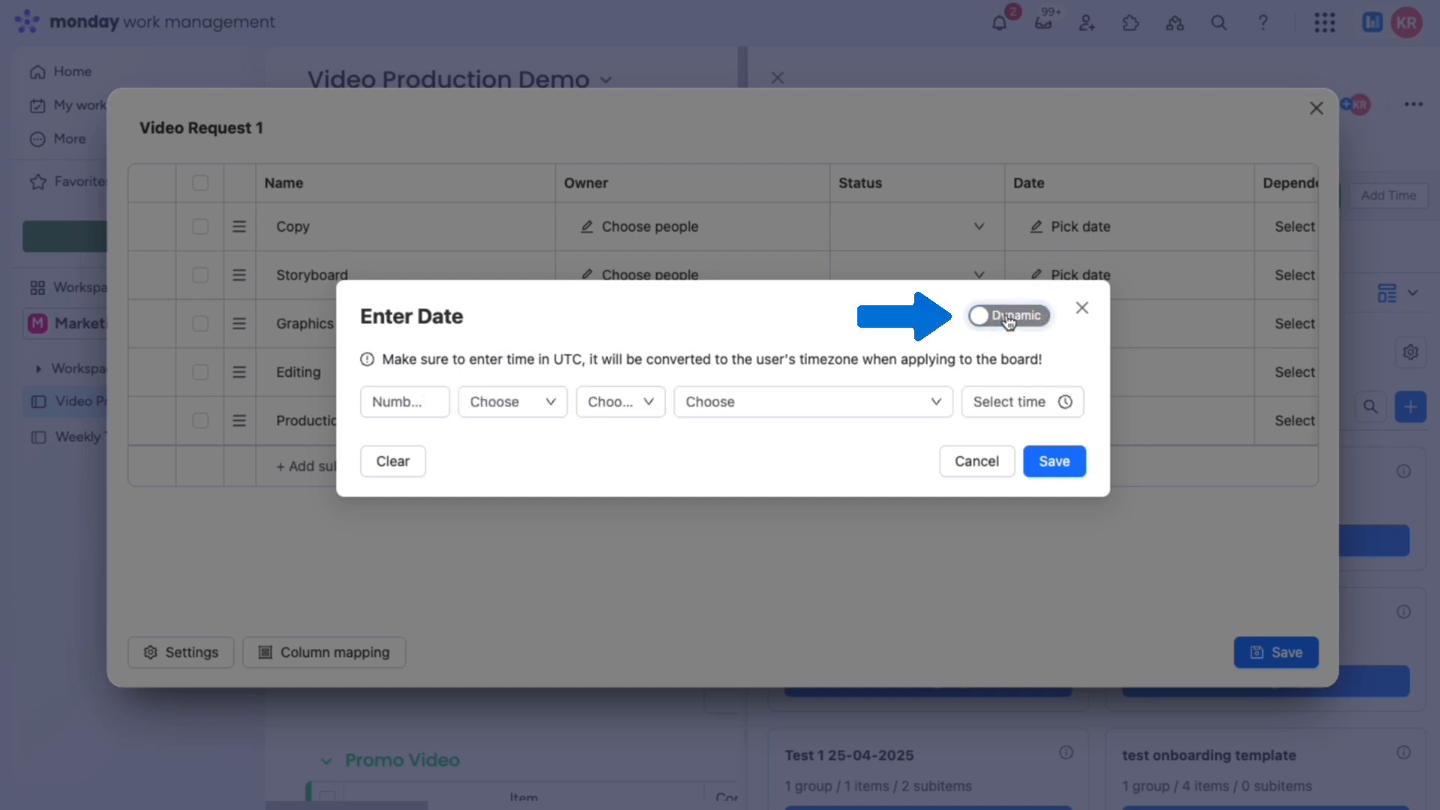
left_click(540, 411)
left_click(537, 442)
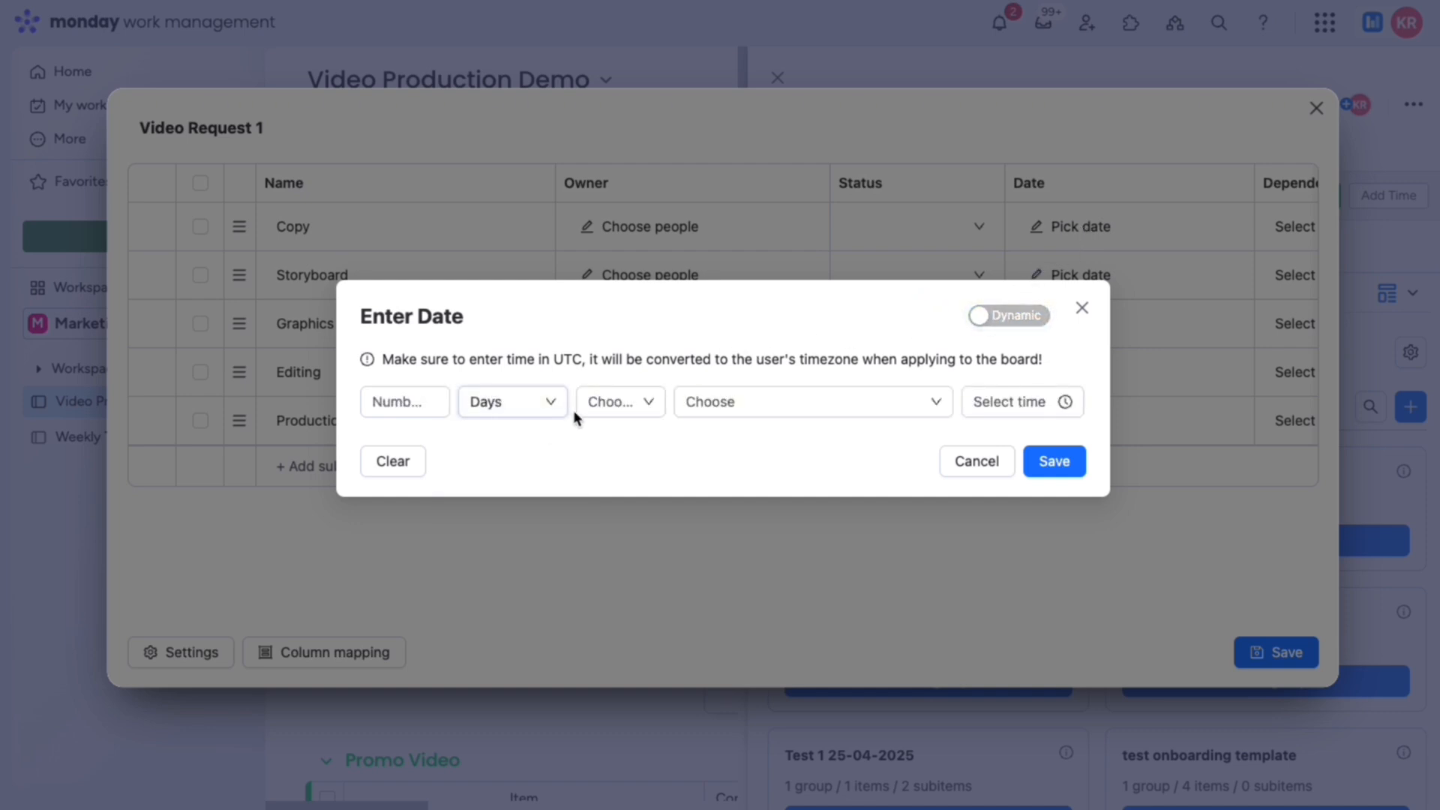
left_click(612, 405)
left_click(609, 440)
left_click(701, 403)
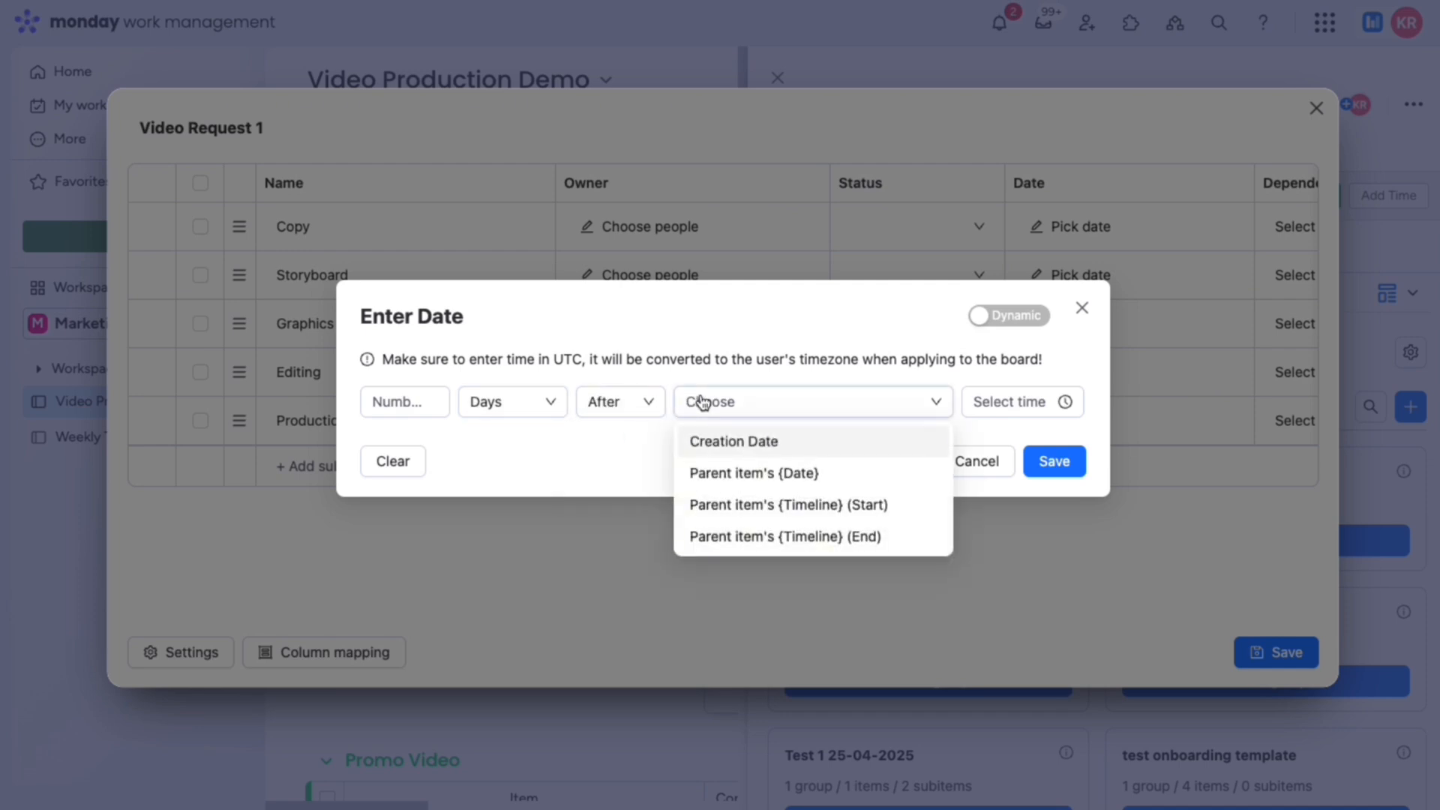
left_click(729, 502)
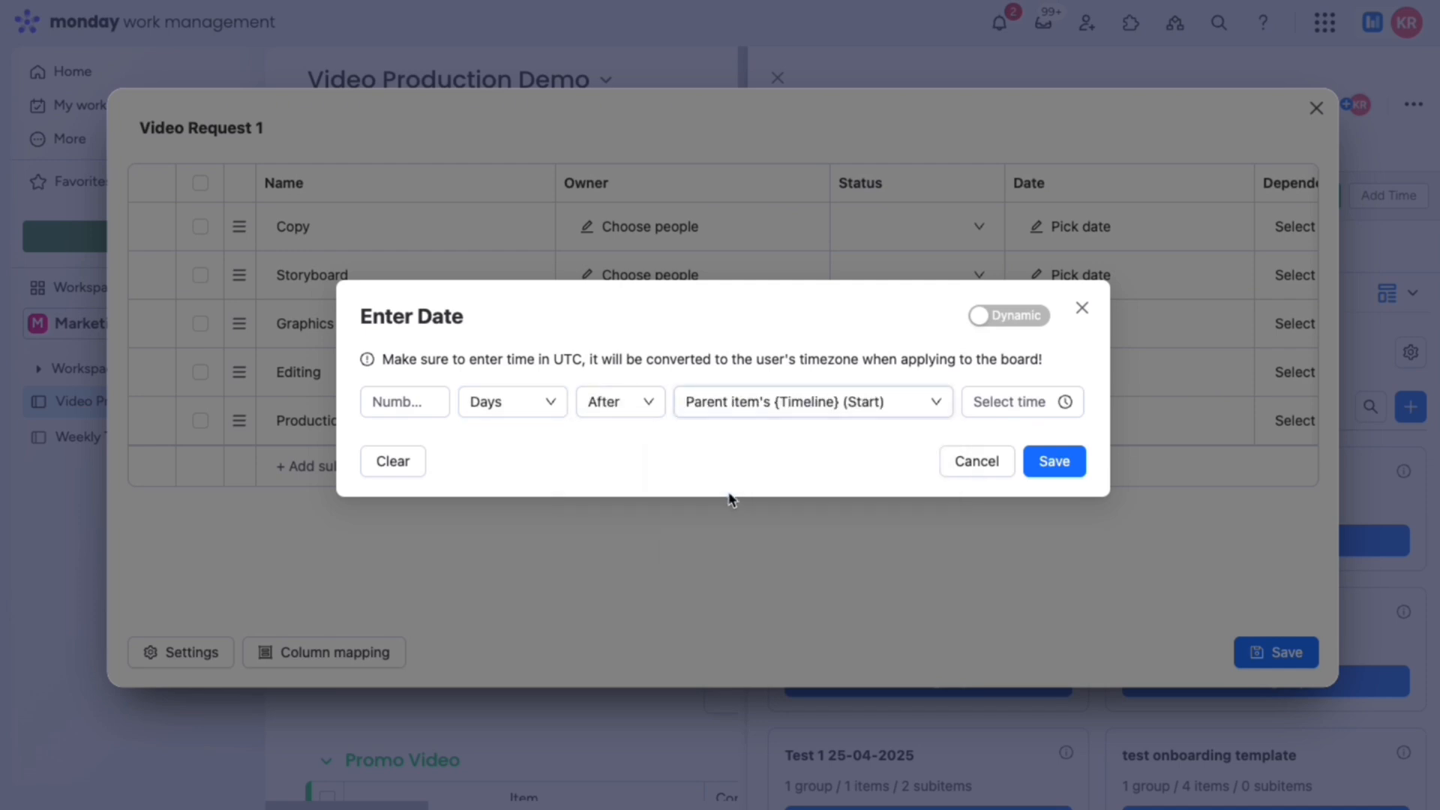
left_click(393, 403)
type("3")
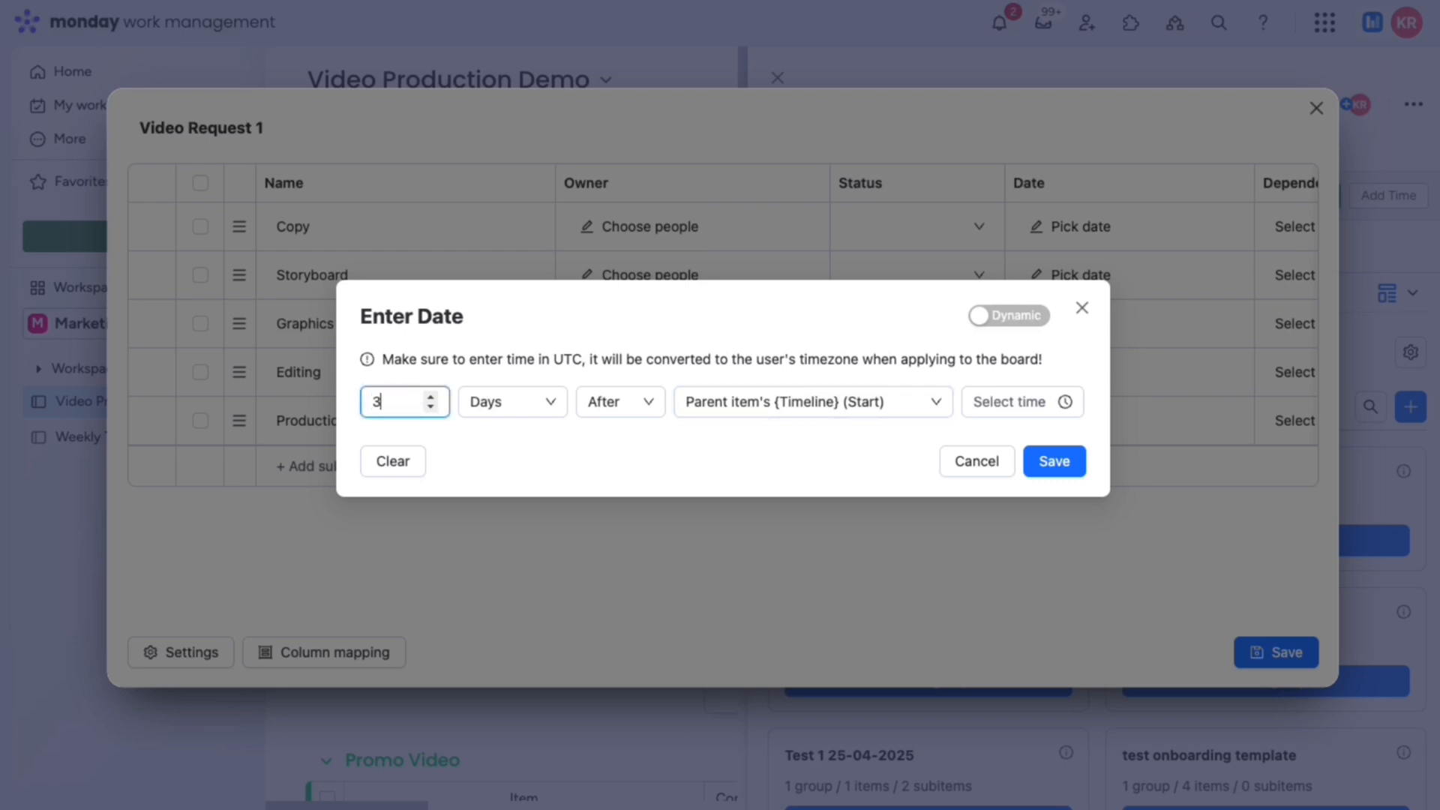
left_click(507, 441)
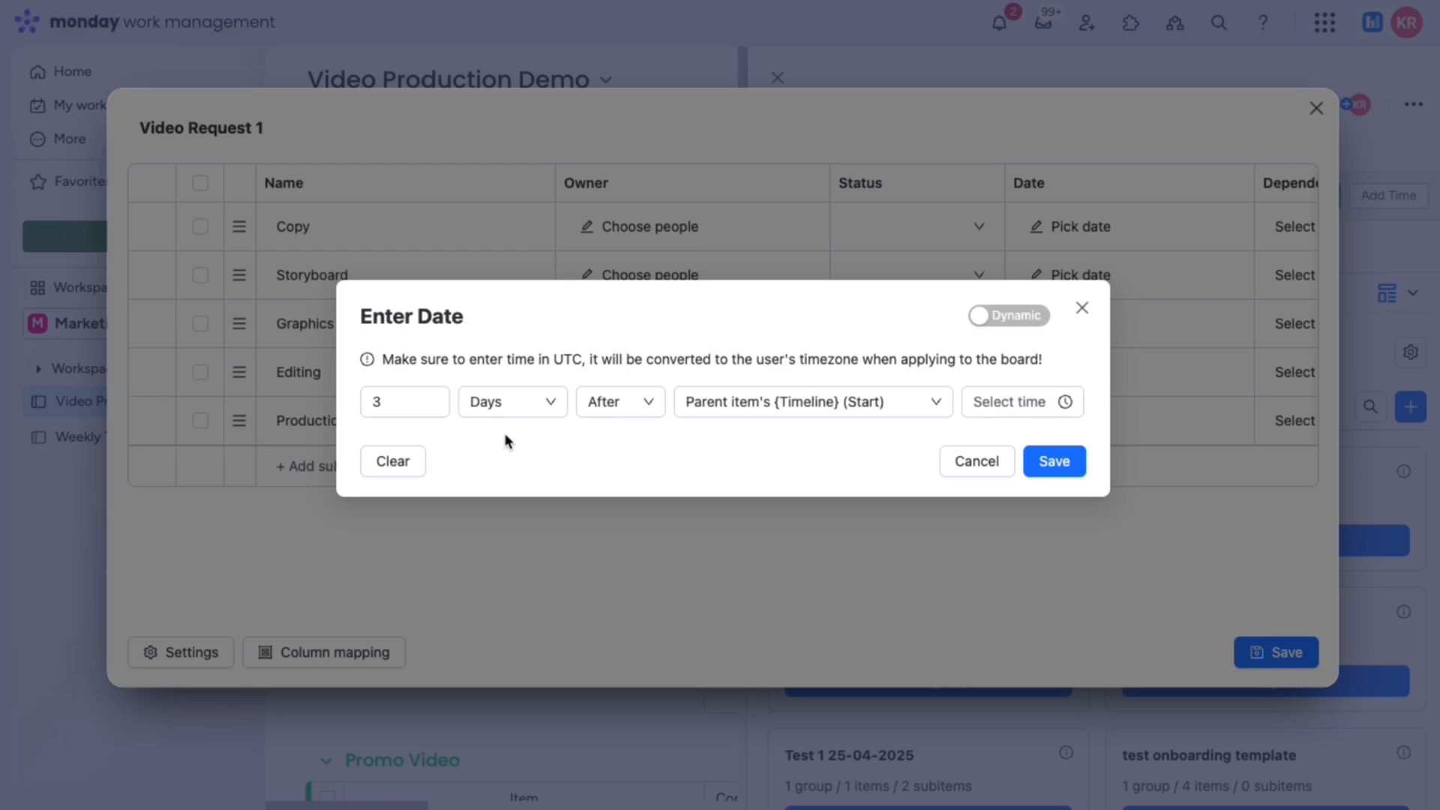
left_click(1054, 459)
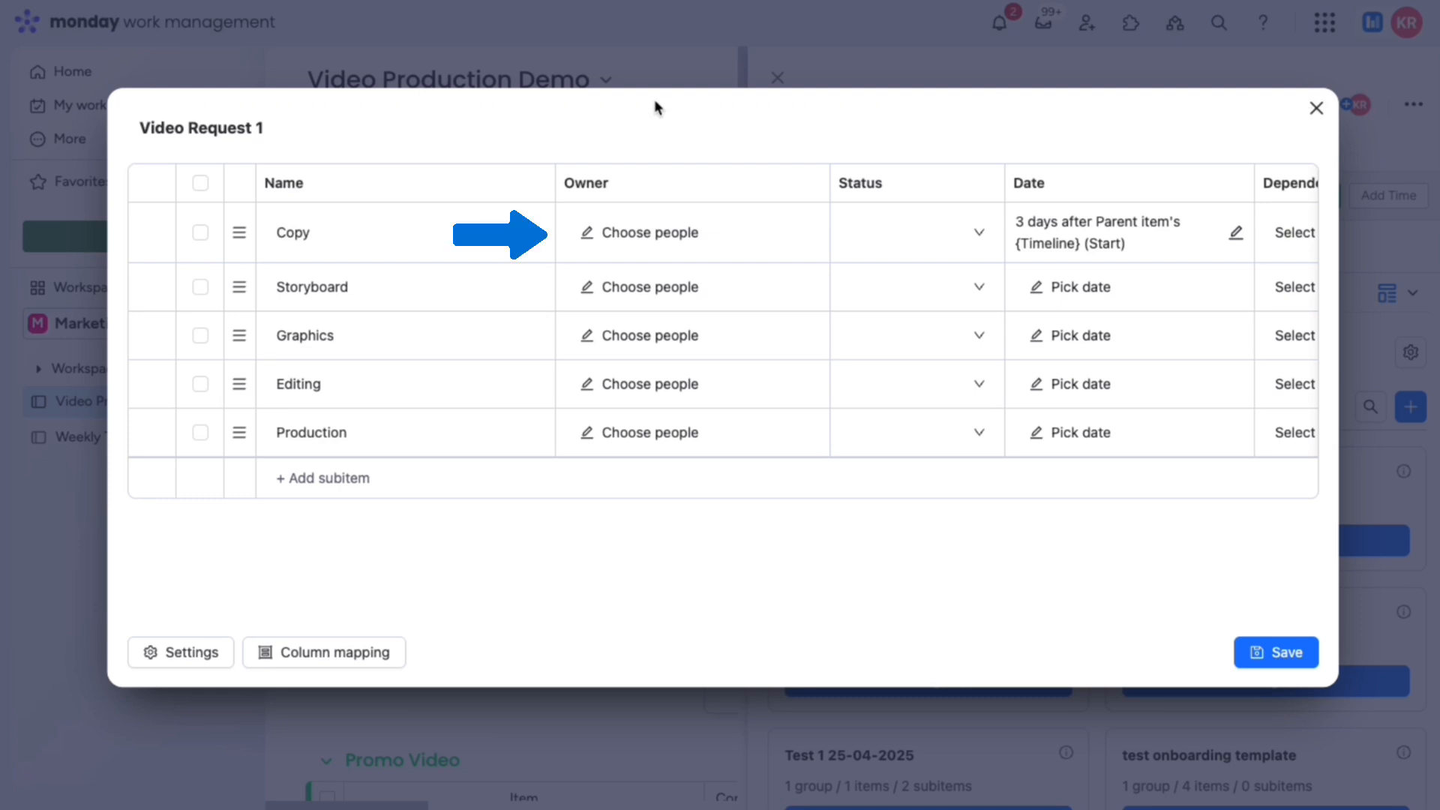
Step: Make the parent item's Copy Editor the dynamic owner of the Copy subitem
left_click(669, 232)
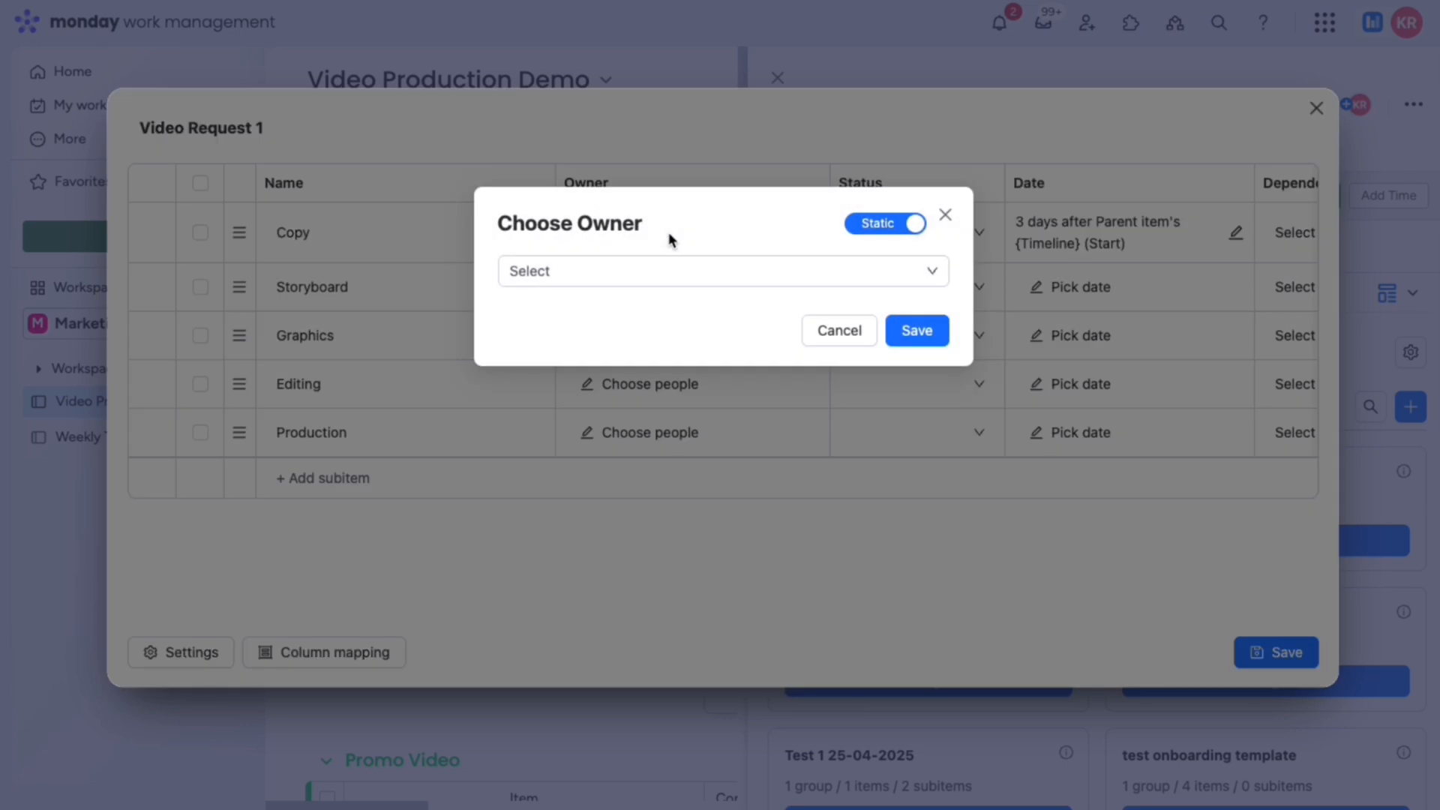
left_click(878, 227)
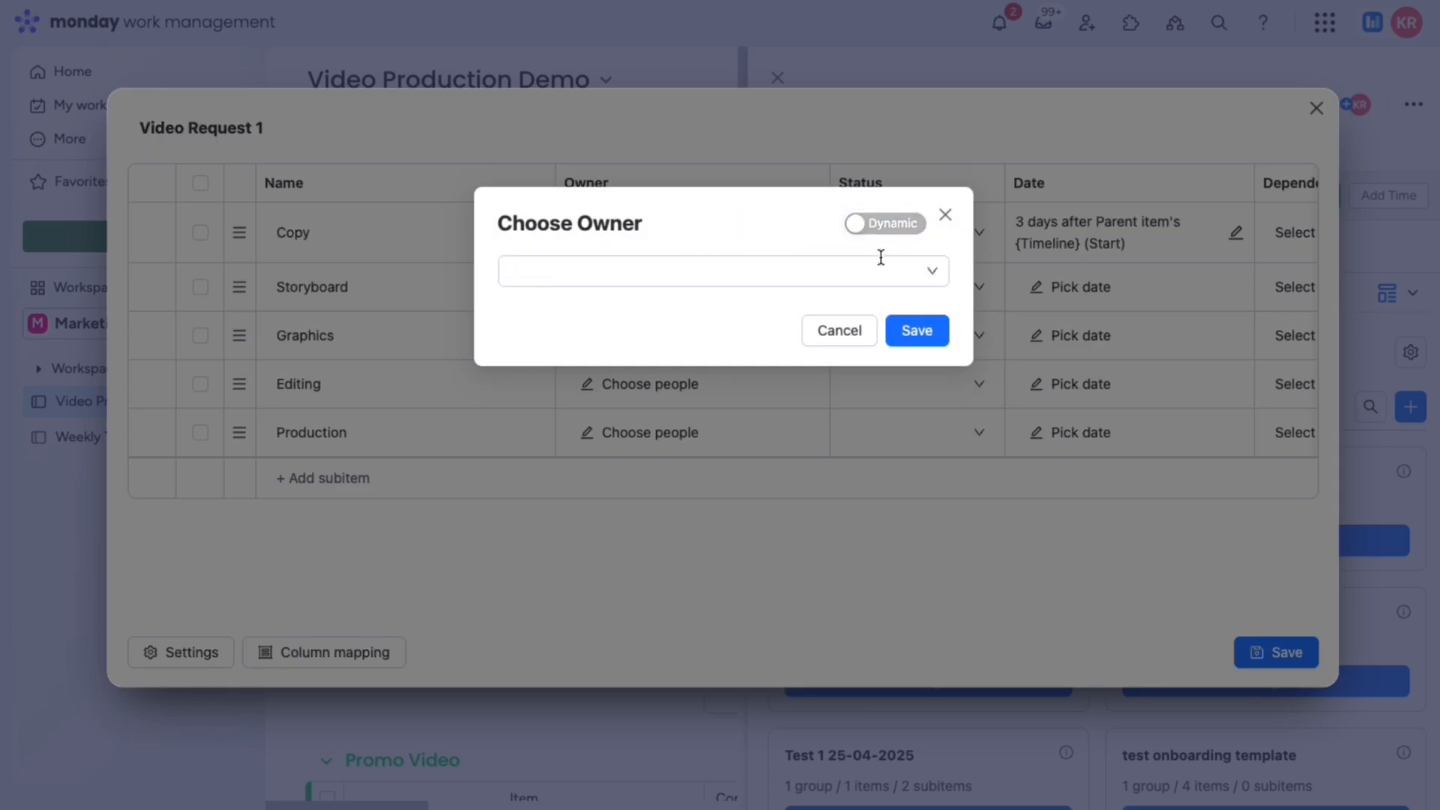
left_click(881, 257)
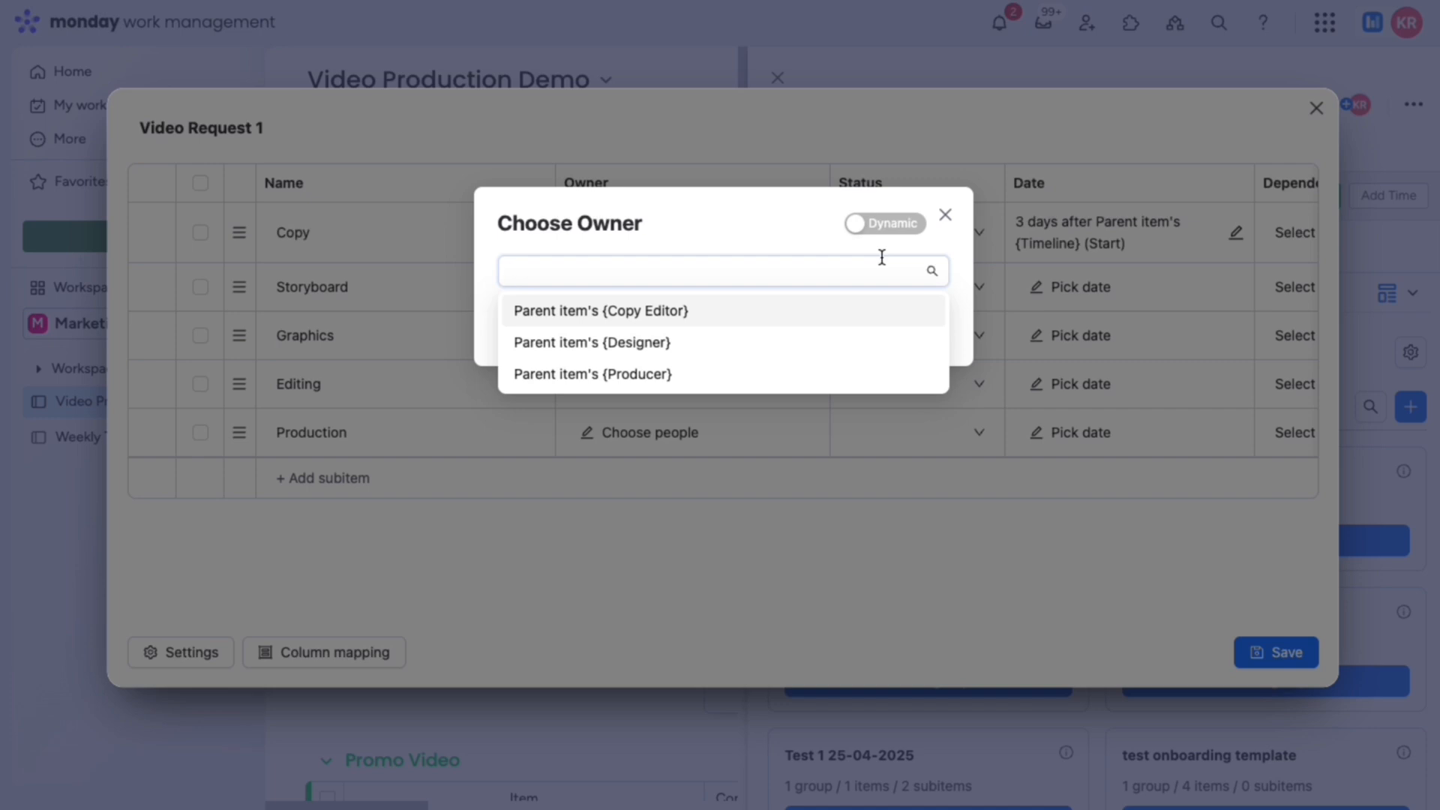
left_click(892, 312)
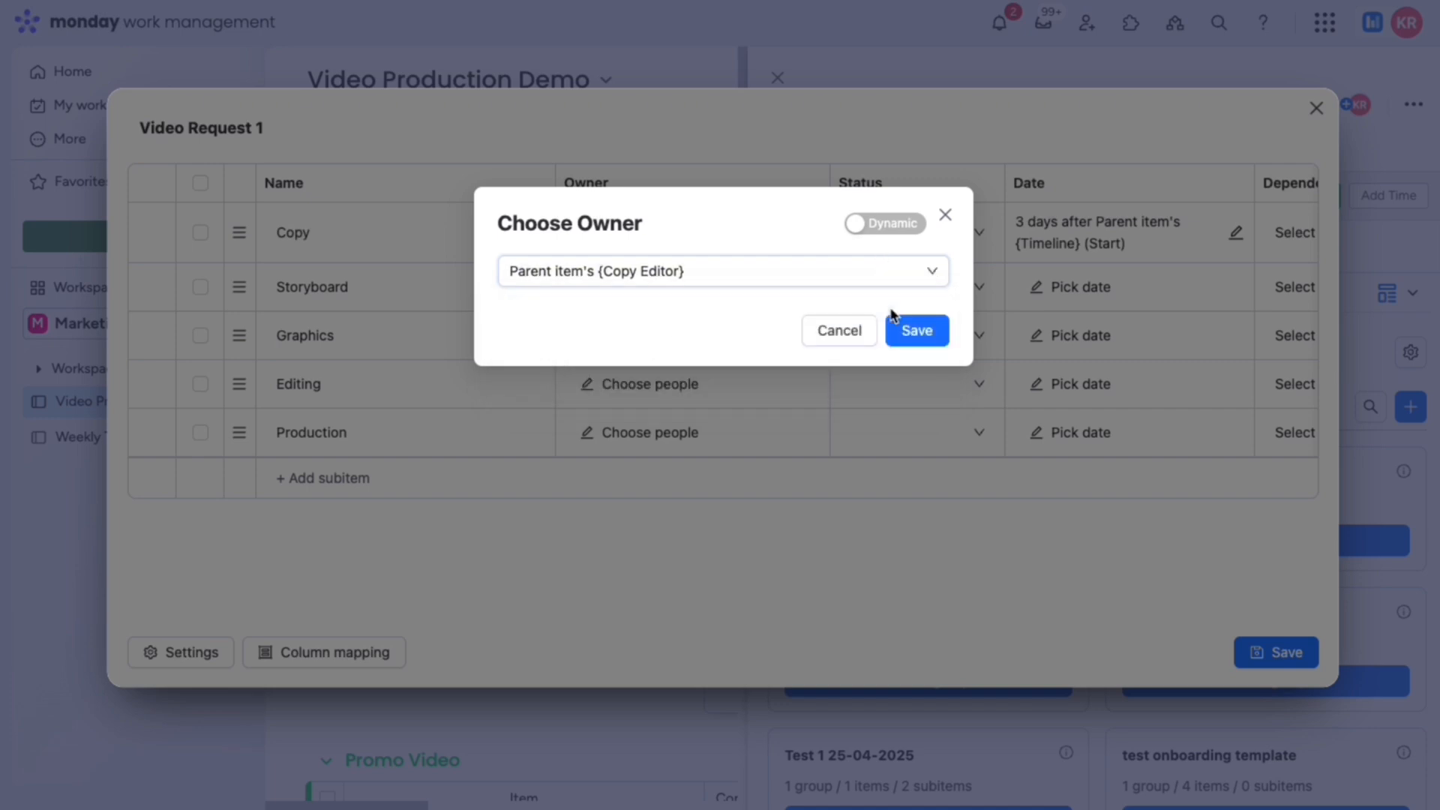
left_click(912, 328)
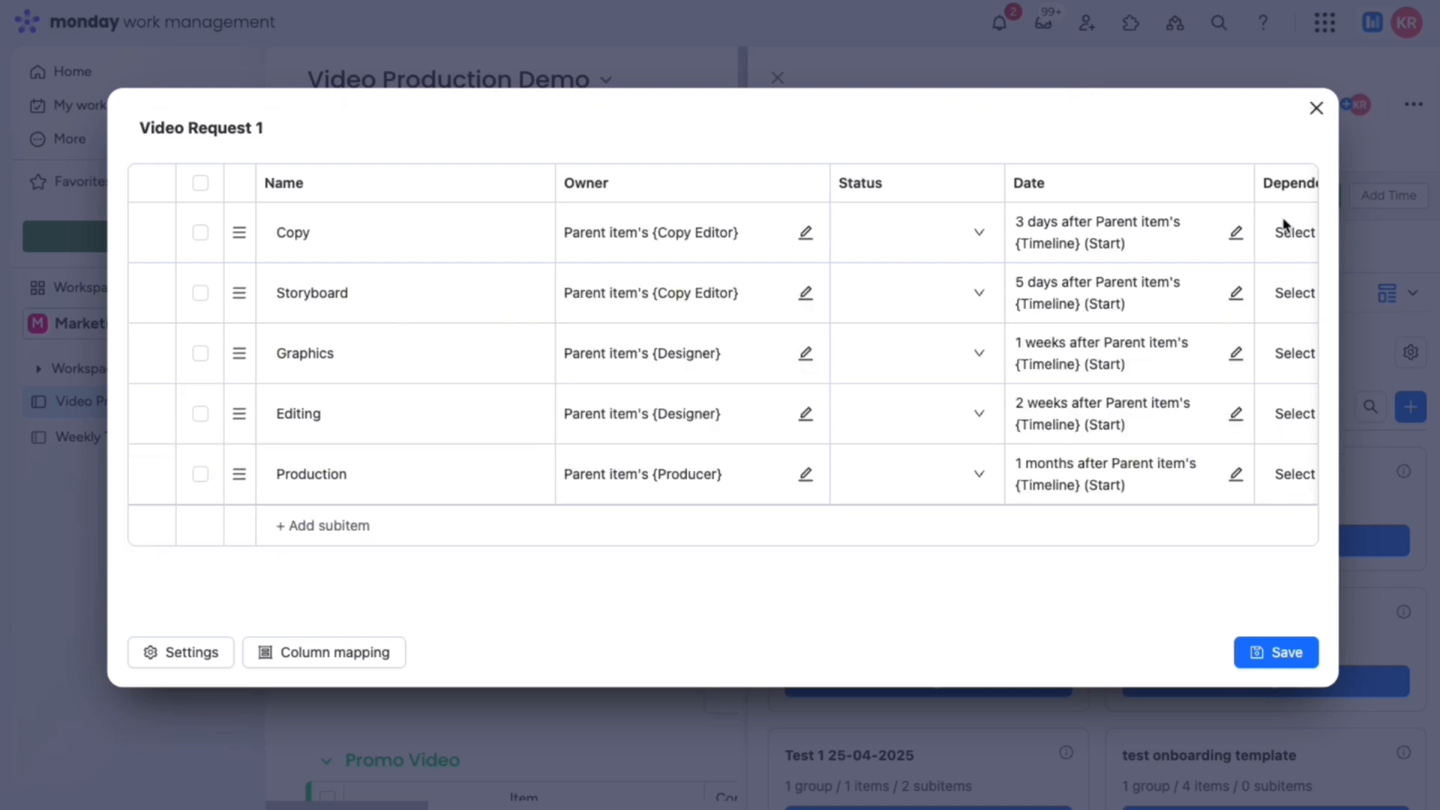
scroll(1238, 200, "right", 3)
scroll(1238, 200, "right", 1)
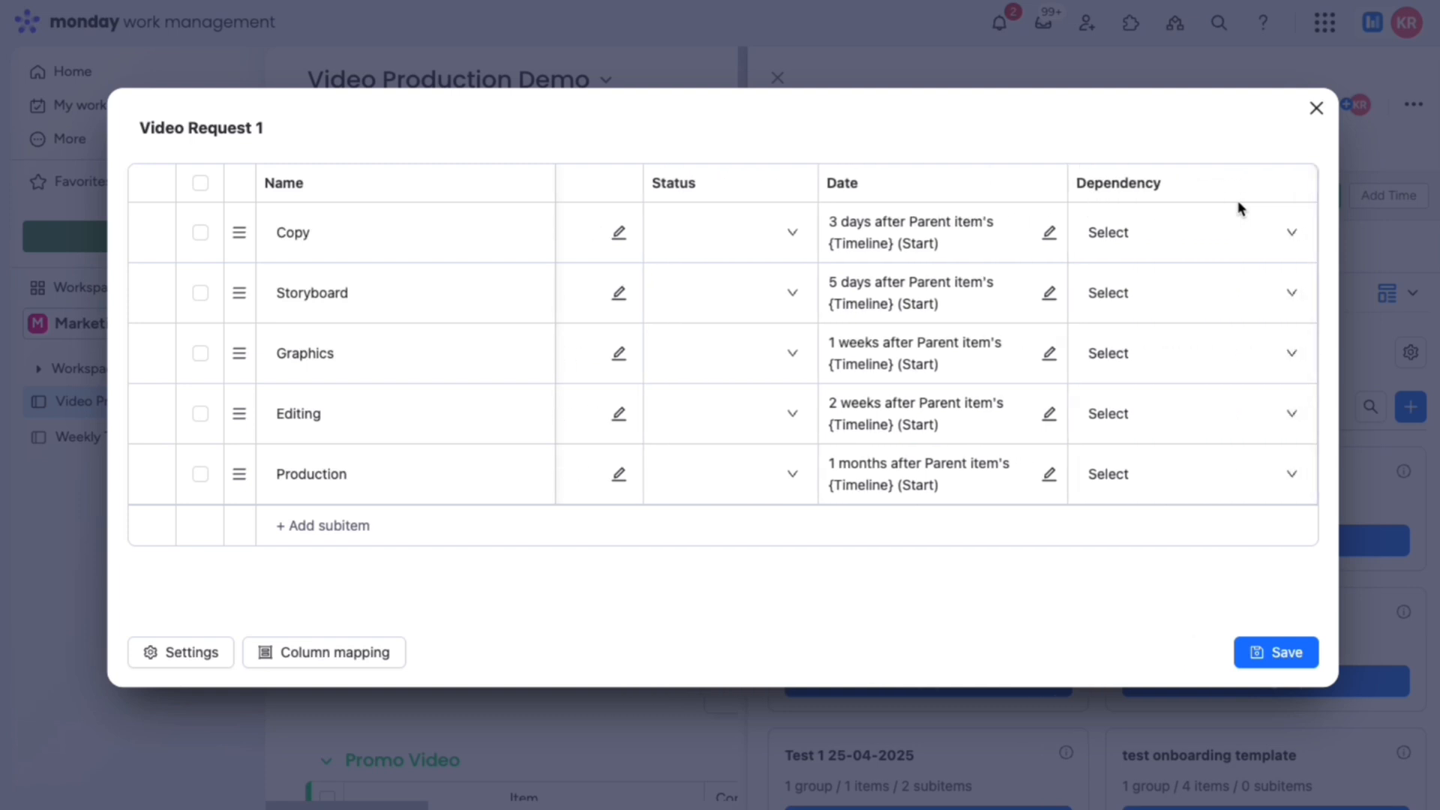
Step: Make Storyboard depend on Copy and Graphics depend on Storyboard
left_click(1291, 291)
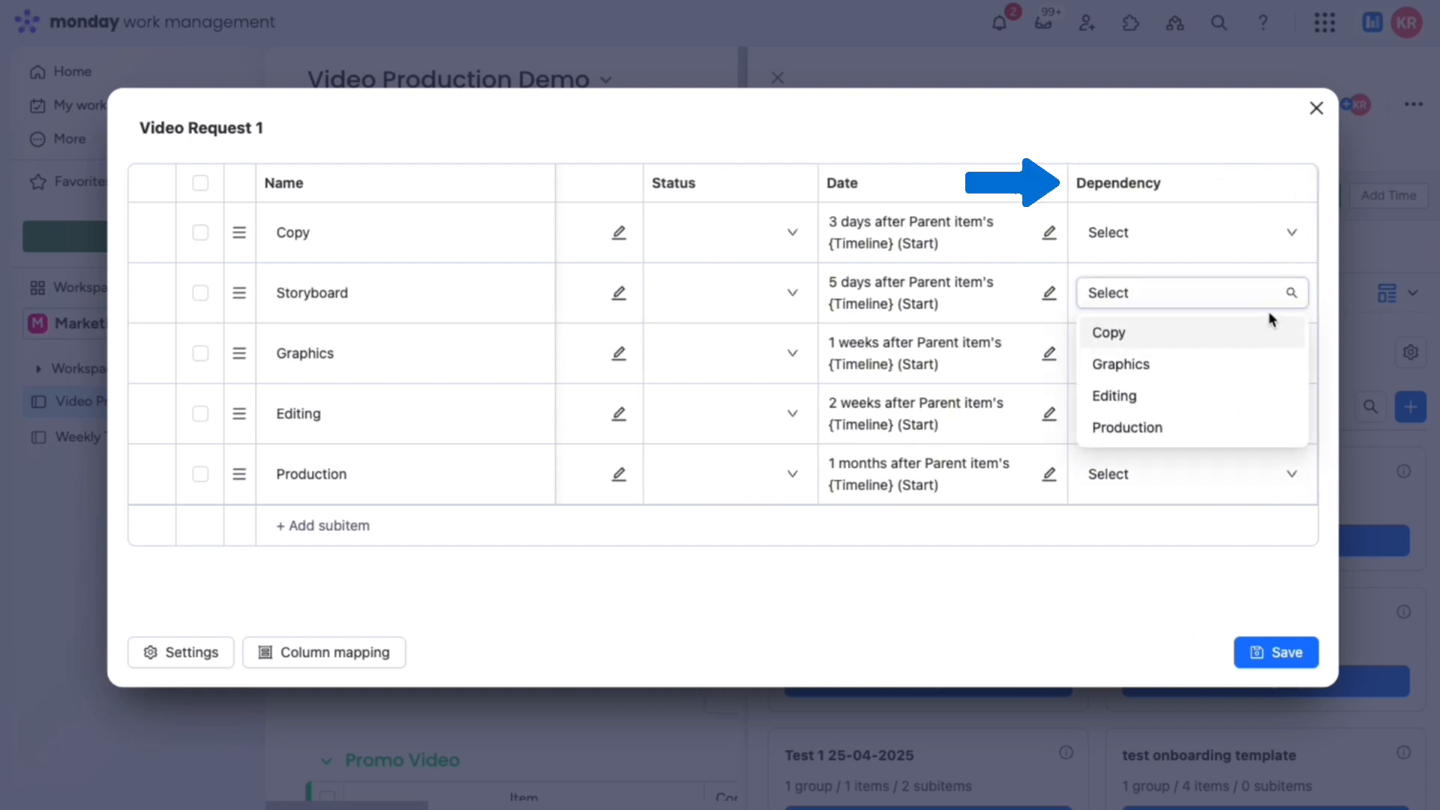
left_click(1272, 332)
left_click(1320, 314)
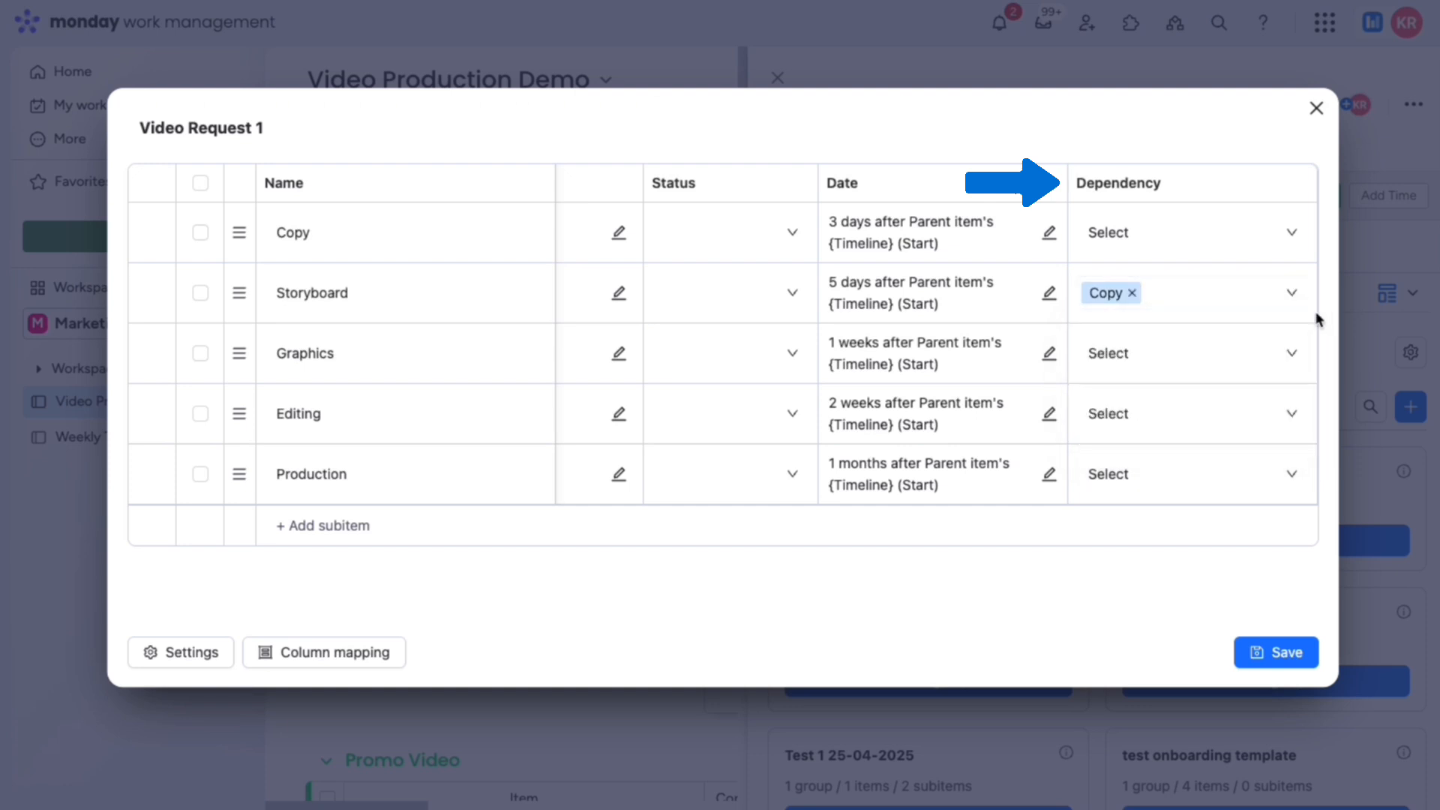
left_click(1286, 351)
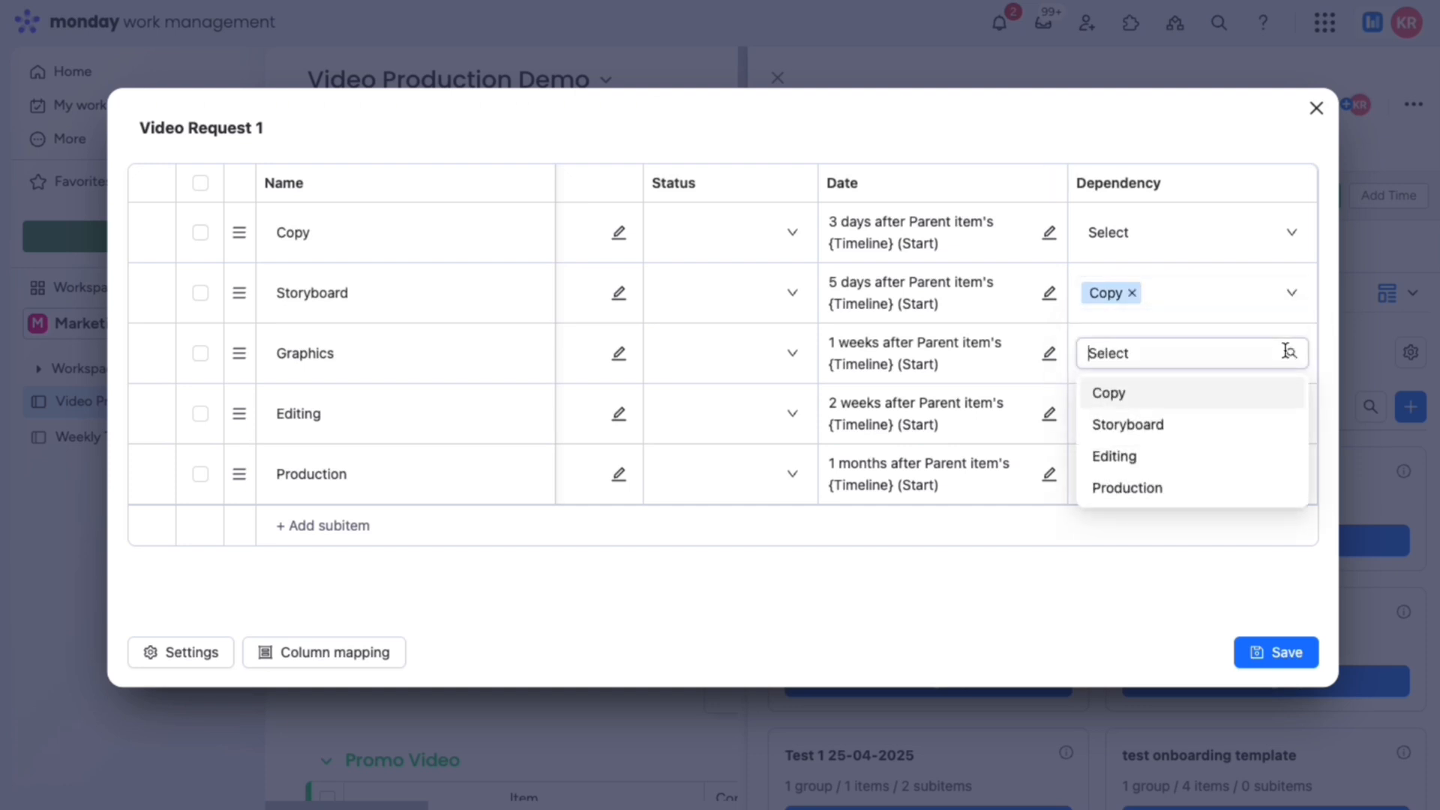
left_click(1272, 419)
left_click(1322, 355)
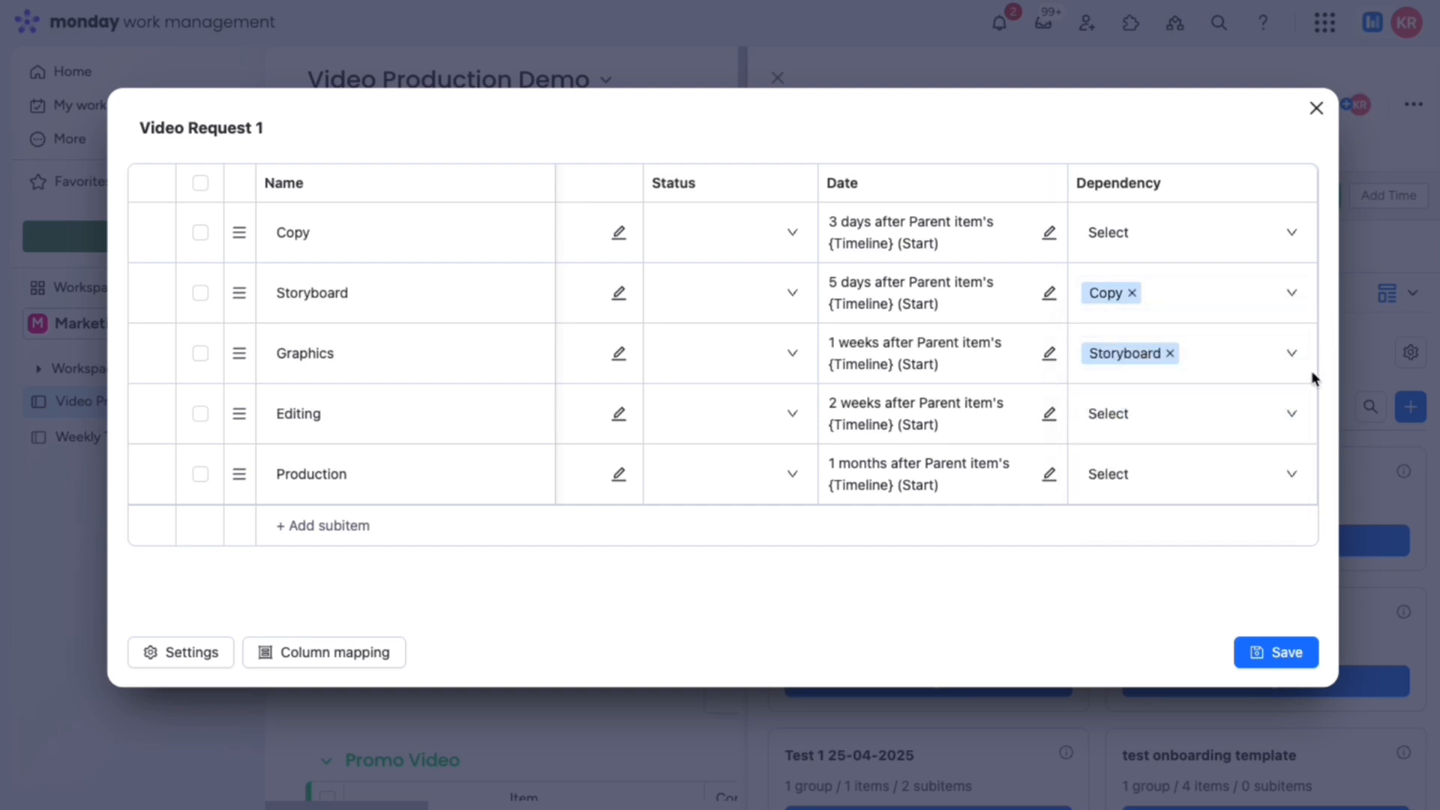
Step: Make Editing depend on Graphics and Production depend on Editing, then save the template
left_click(1292, 412)
left_click(1240, 515)
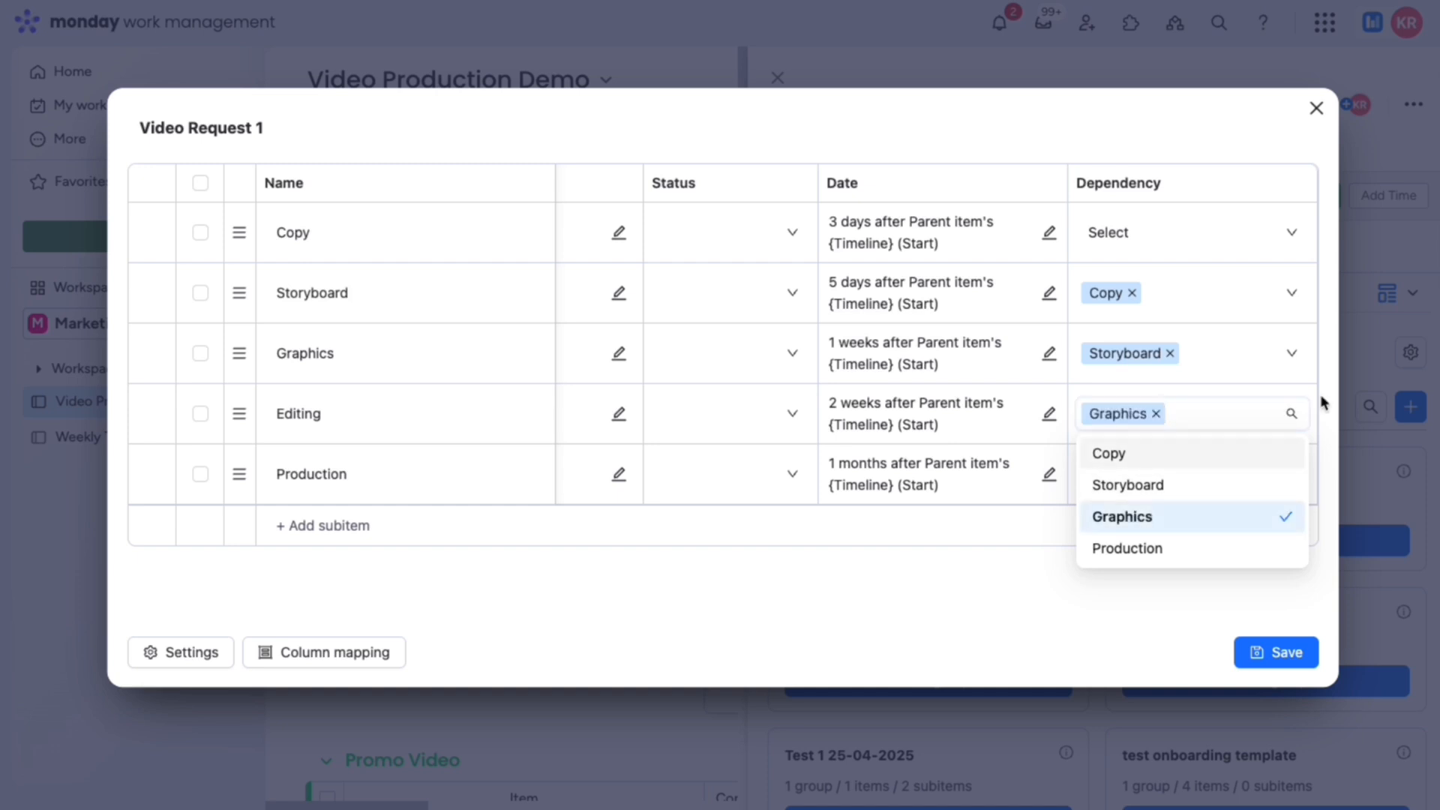
left_click(1311, 429)
left_click(1289, 471)
left_click(1222, 607)
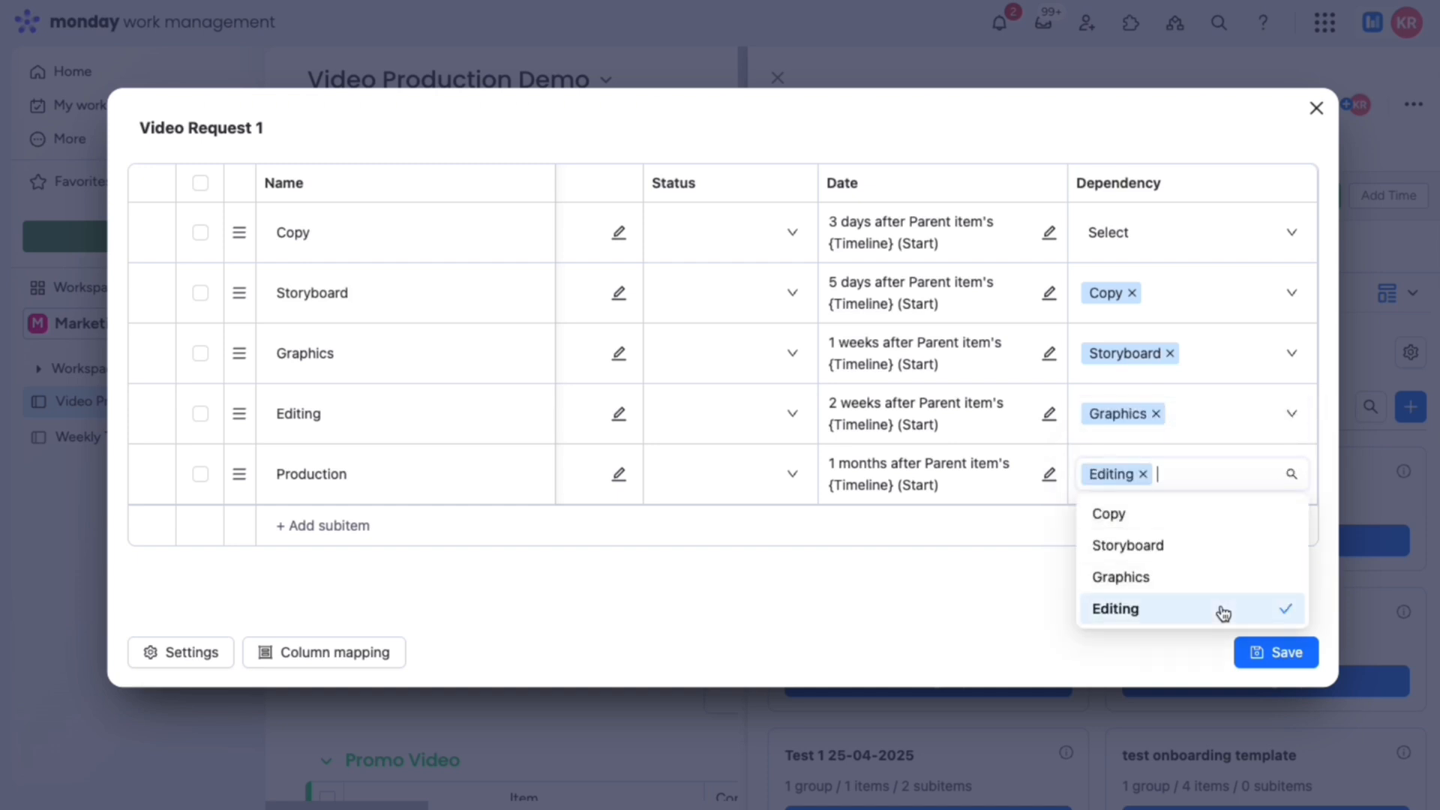
left_click(1329, 471)
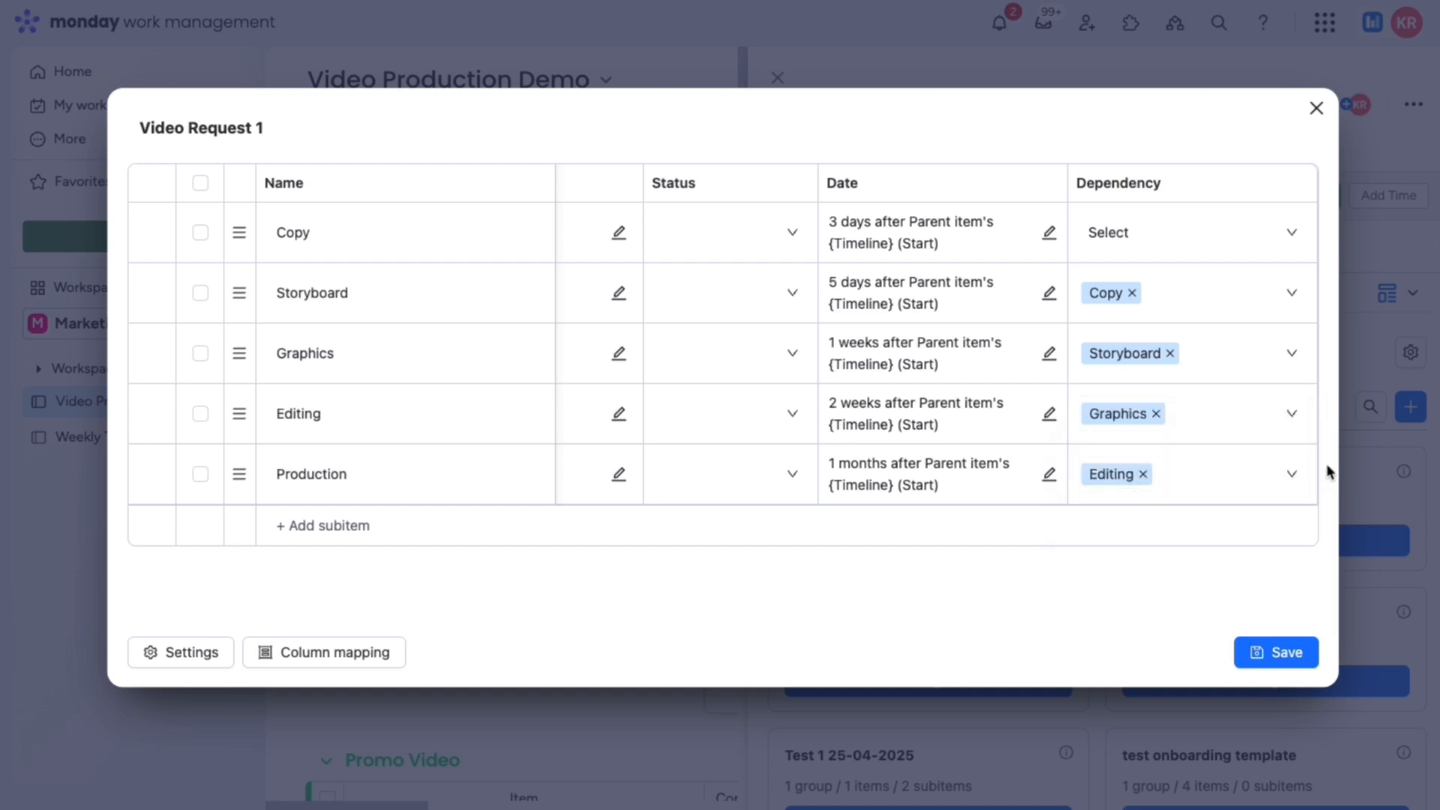
left_click(1272, 651)
left_click(917, 457)
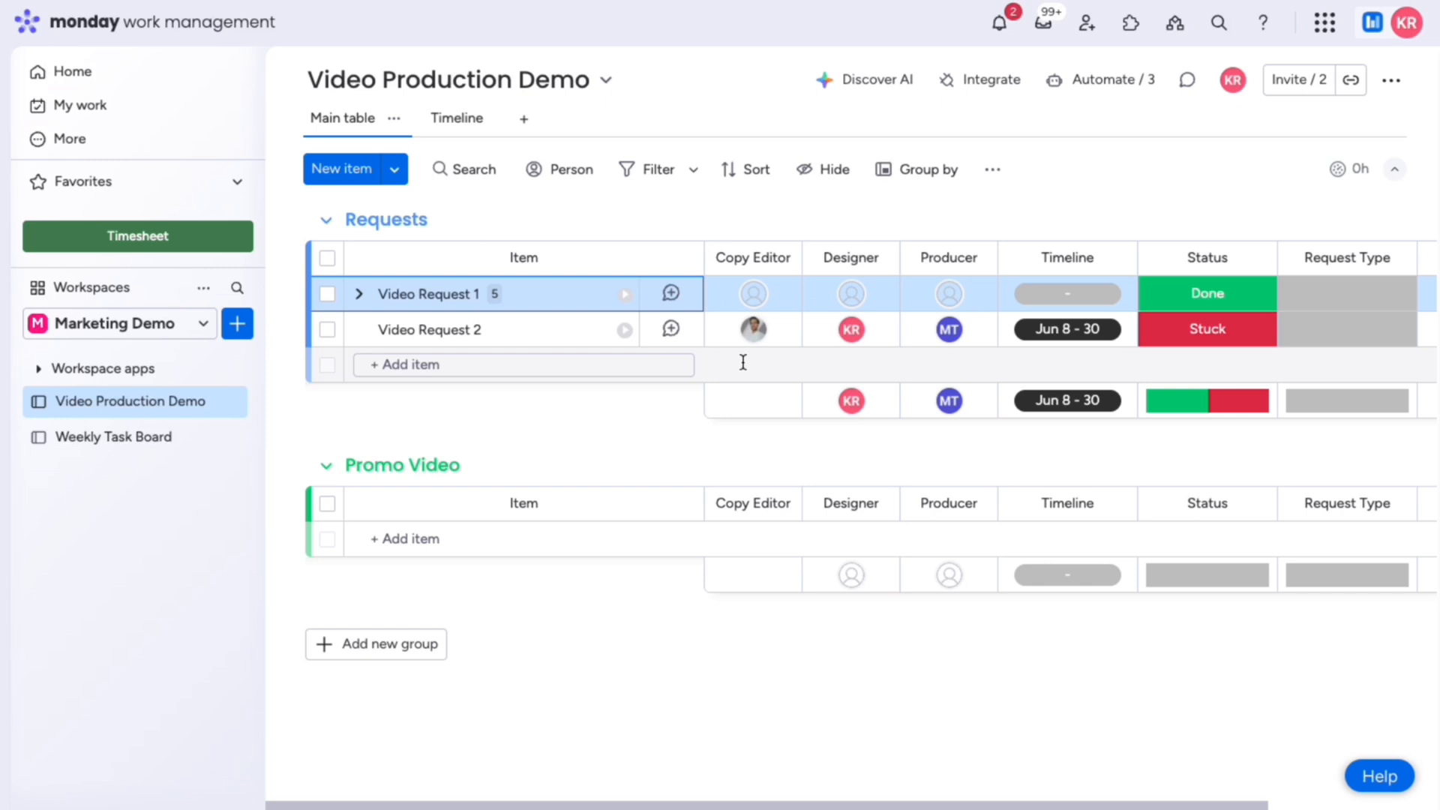
Step: Create the Video Request Demo subitems on Video Request 2 through Templify, then expand the item
left_click(571, 327)
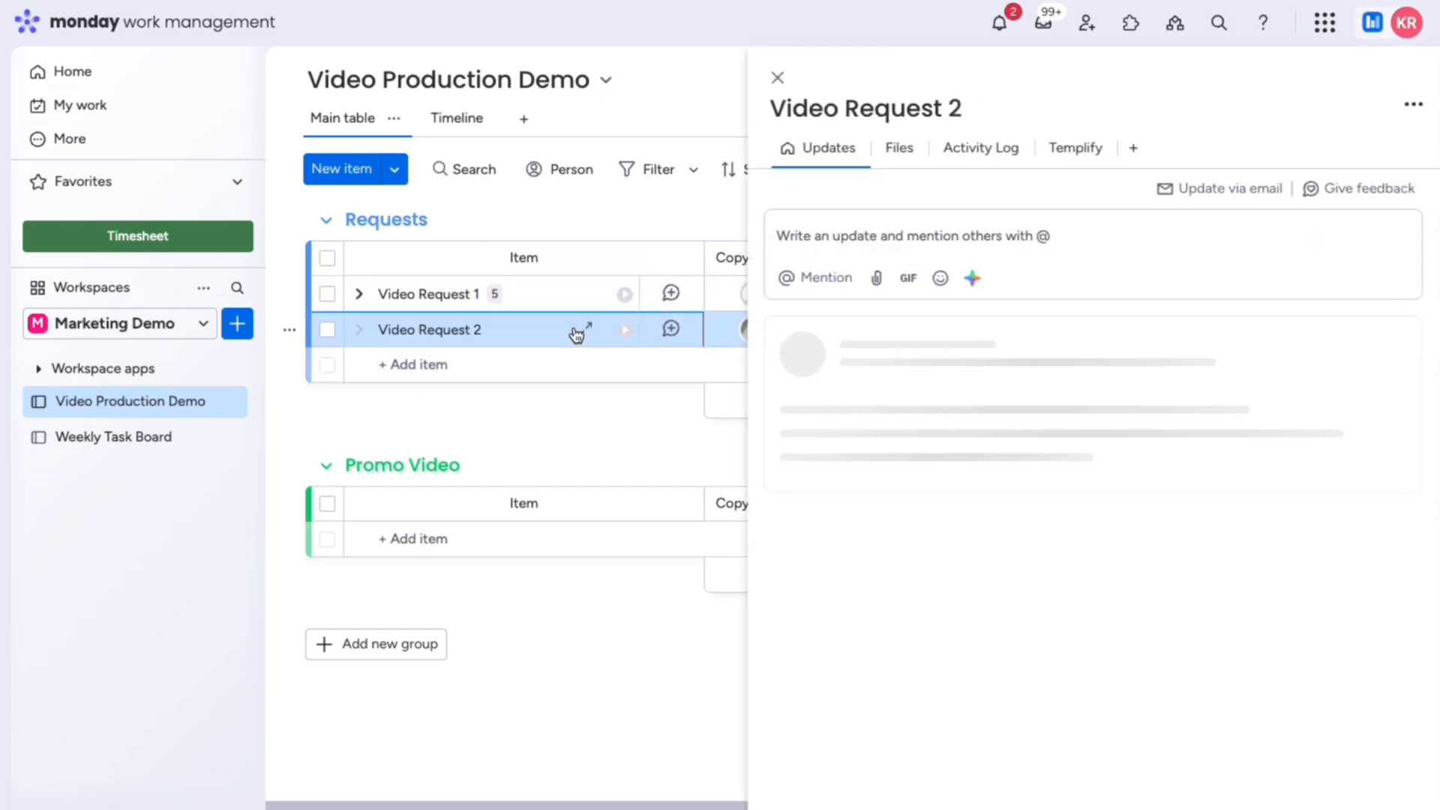
left_click(1062, 254)
left_click(1227, 645)
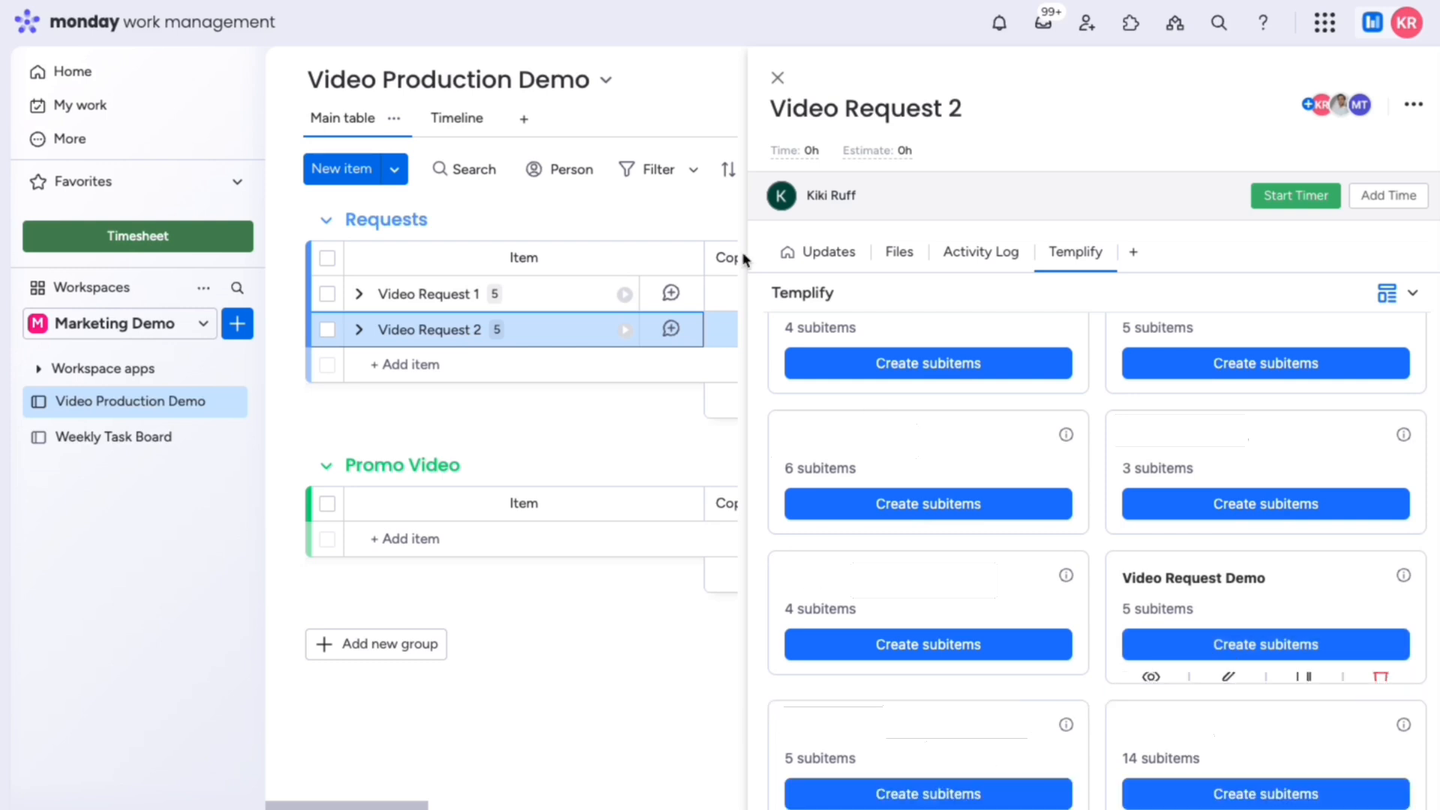
left_click(778, 78)
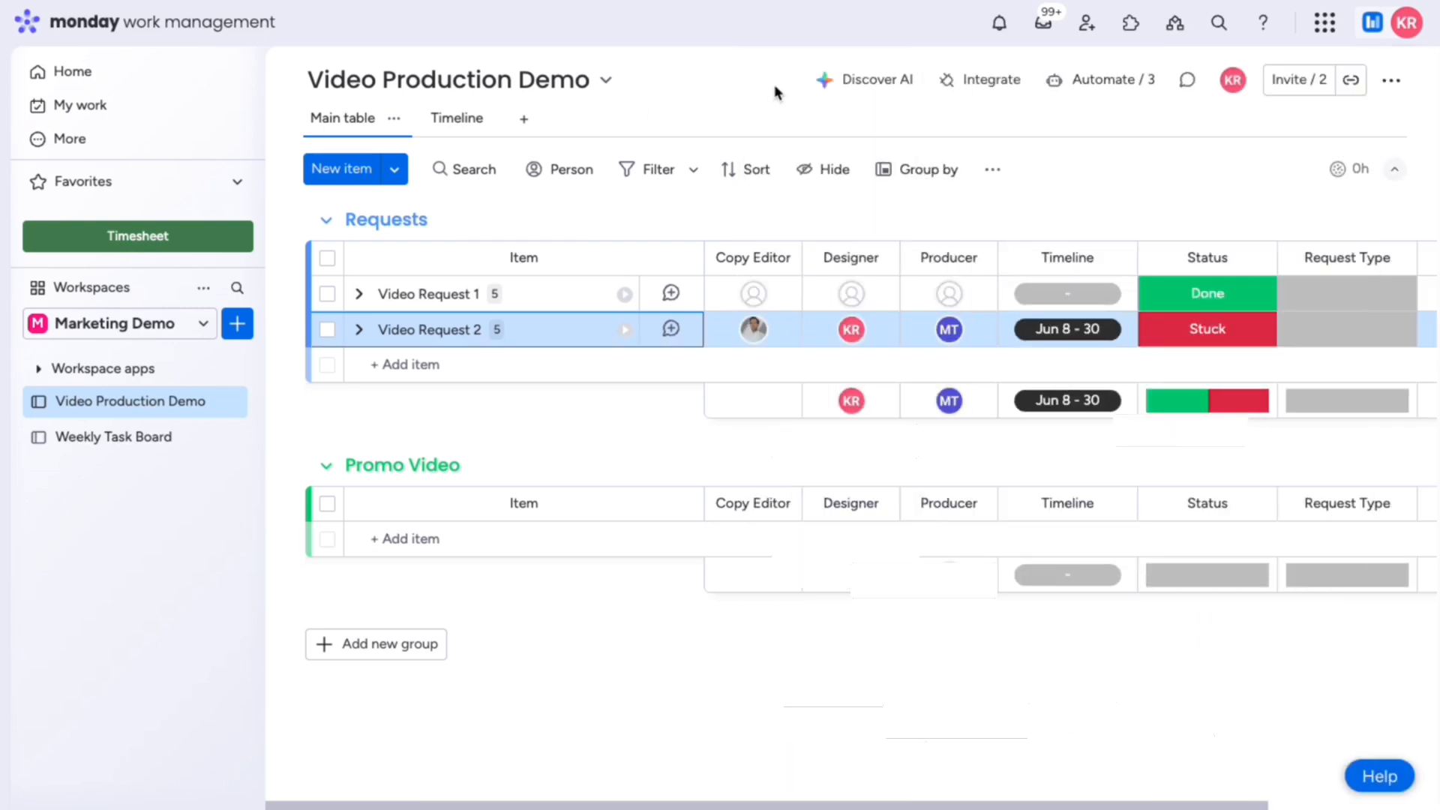
left_click(360, 330)
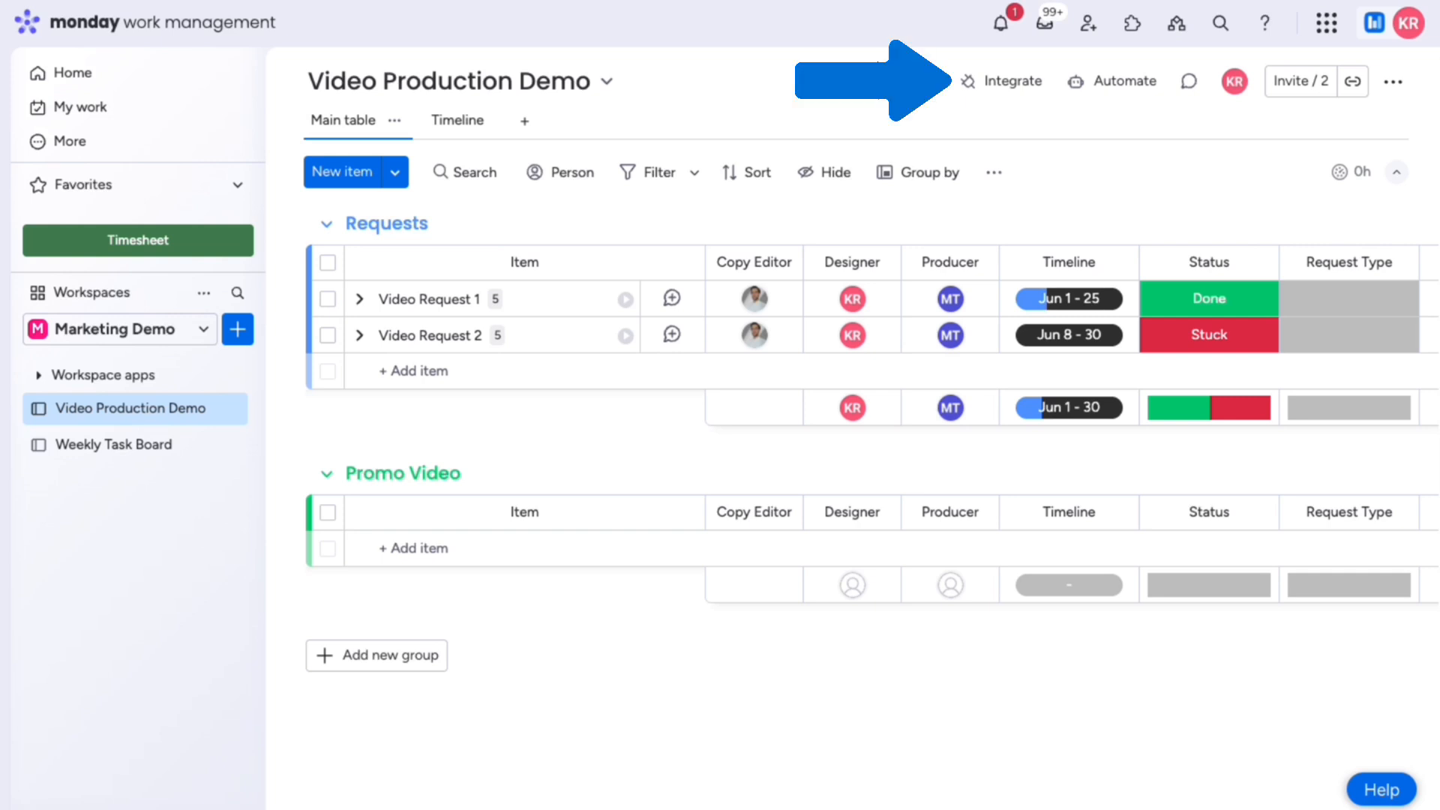
Step: Find Templify Integrations and pick its status-change subitem template recipe
left_click(1012, 82)
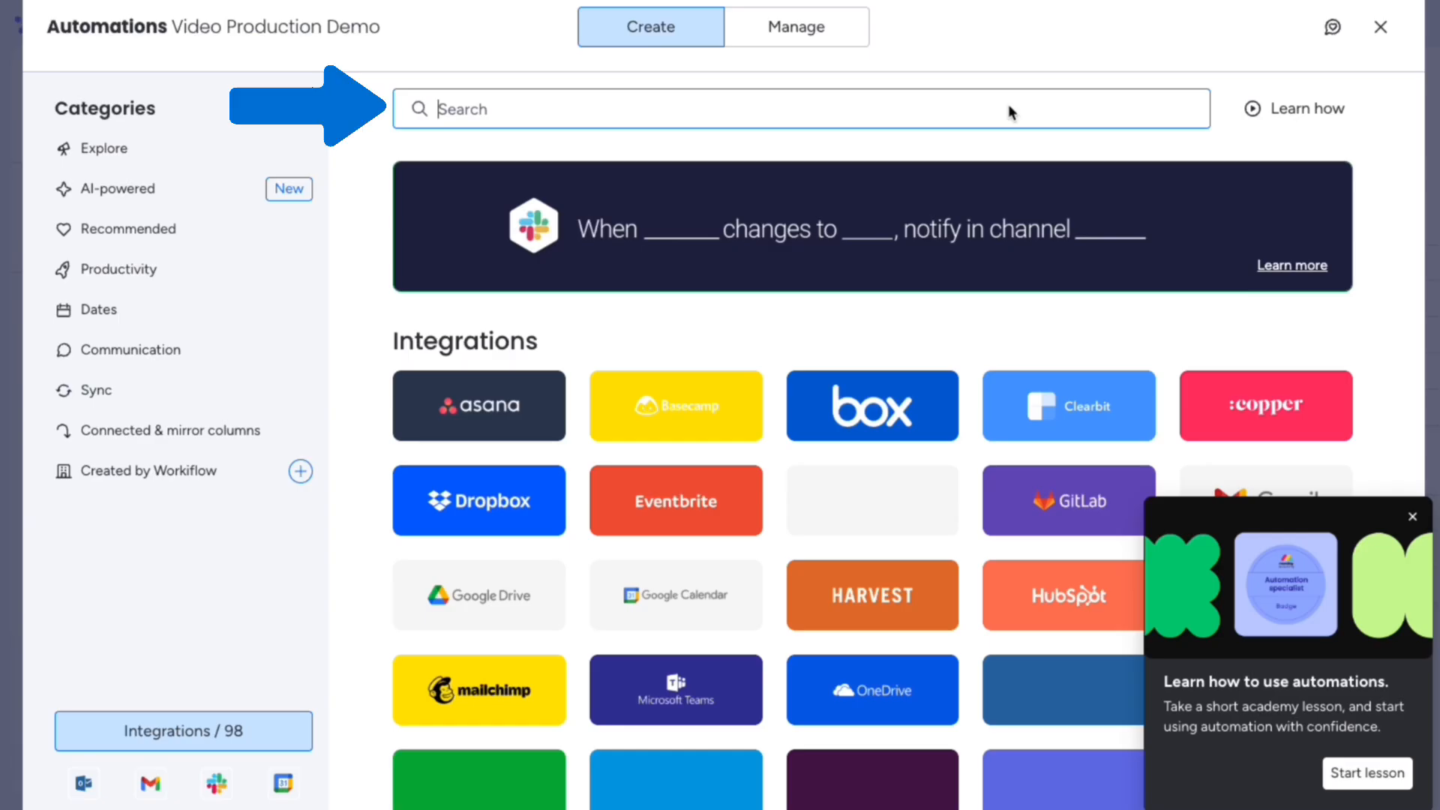
type("Templify")
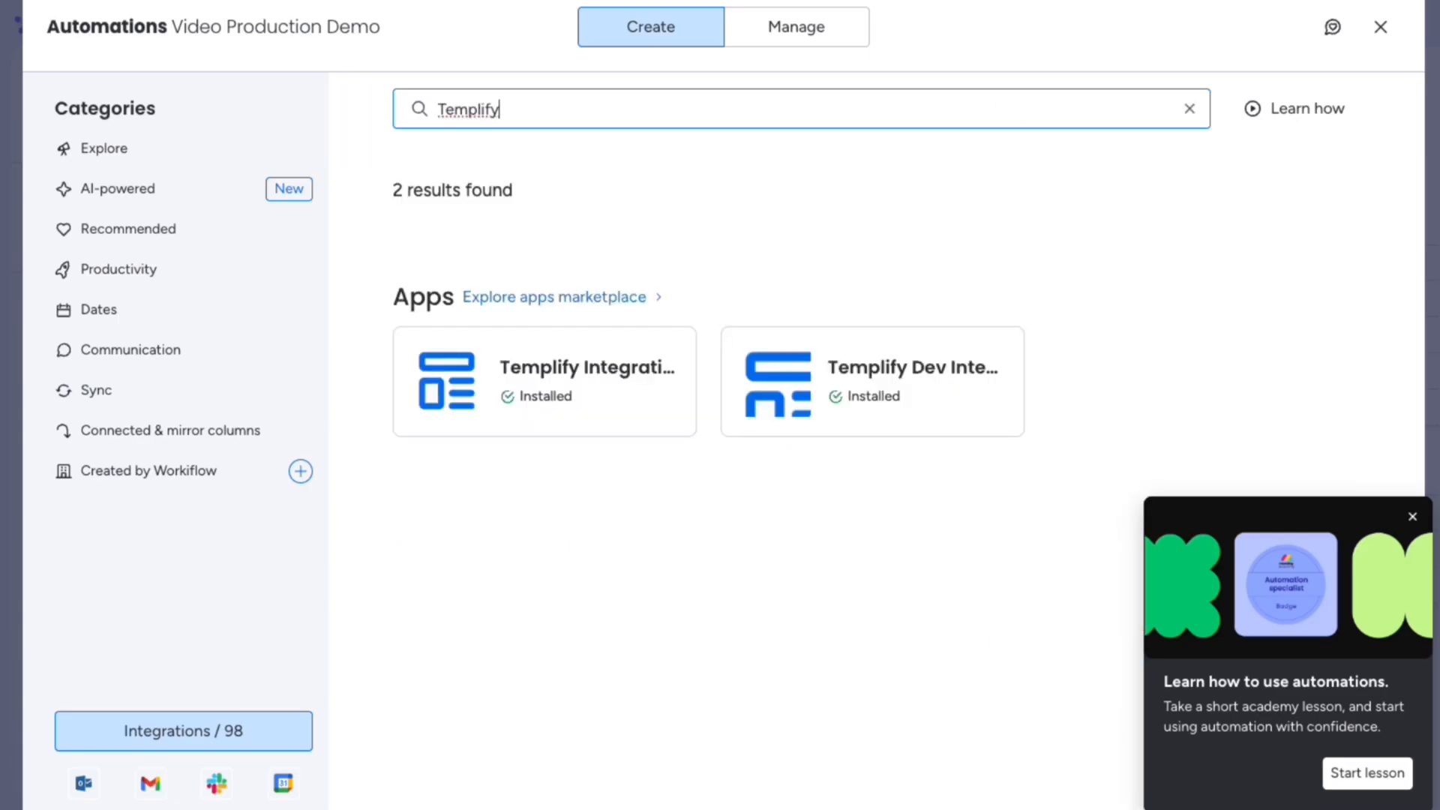
left_click(605, 371)
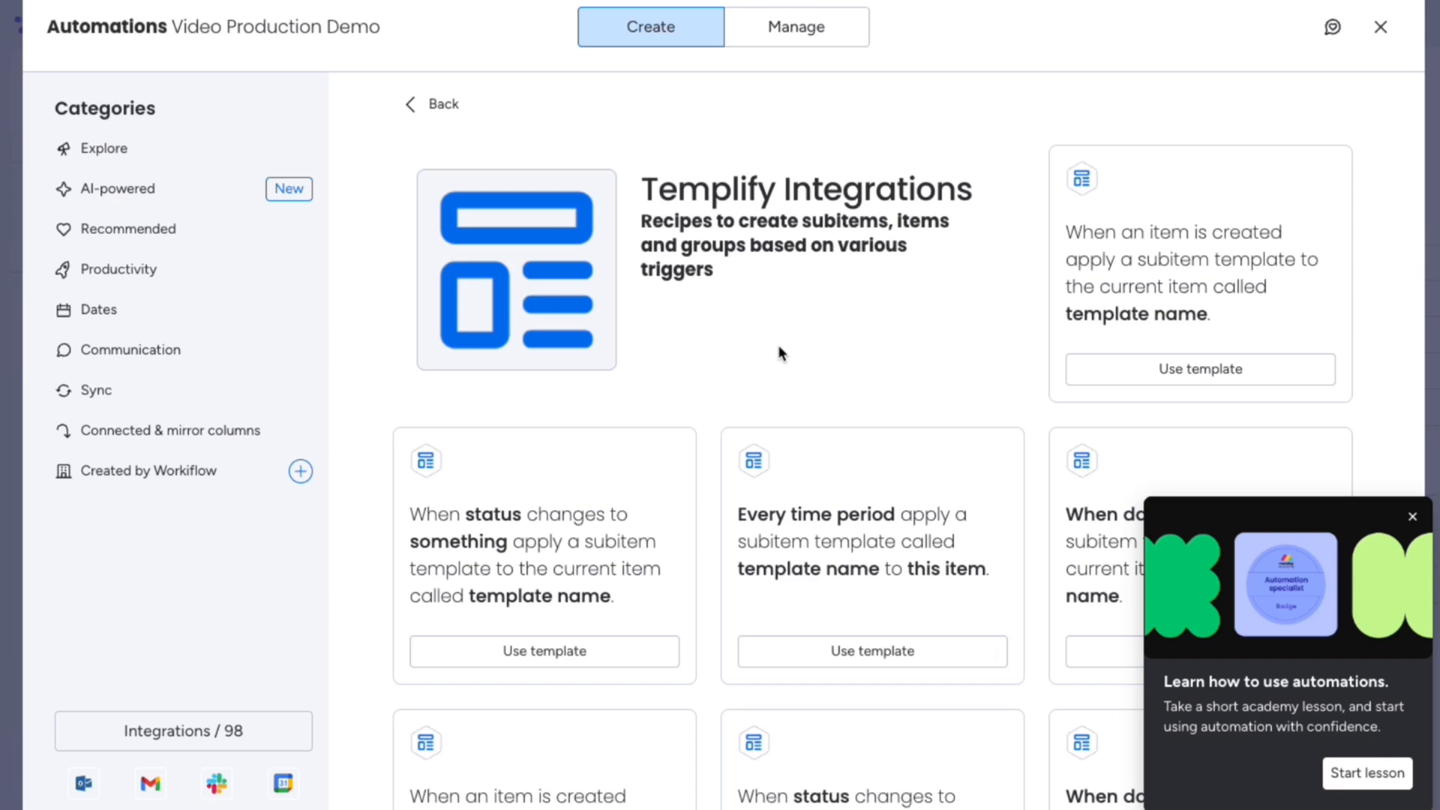
left_click(648, 660)
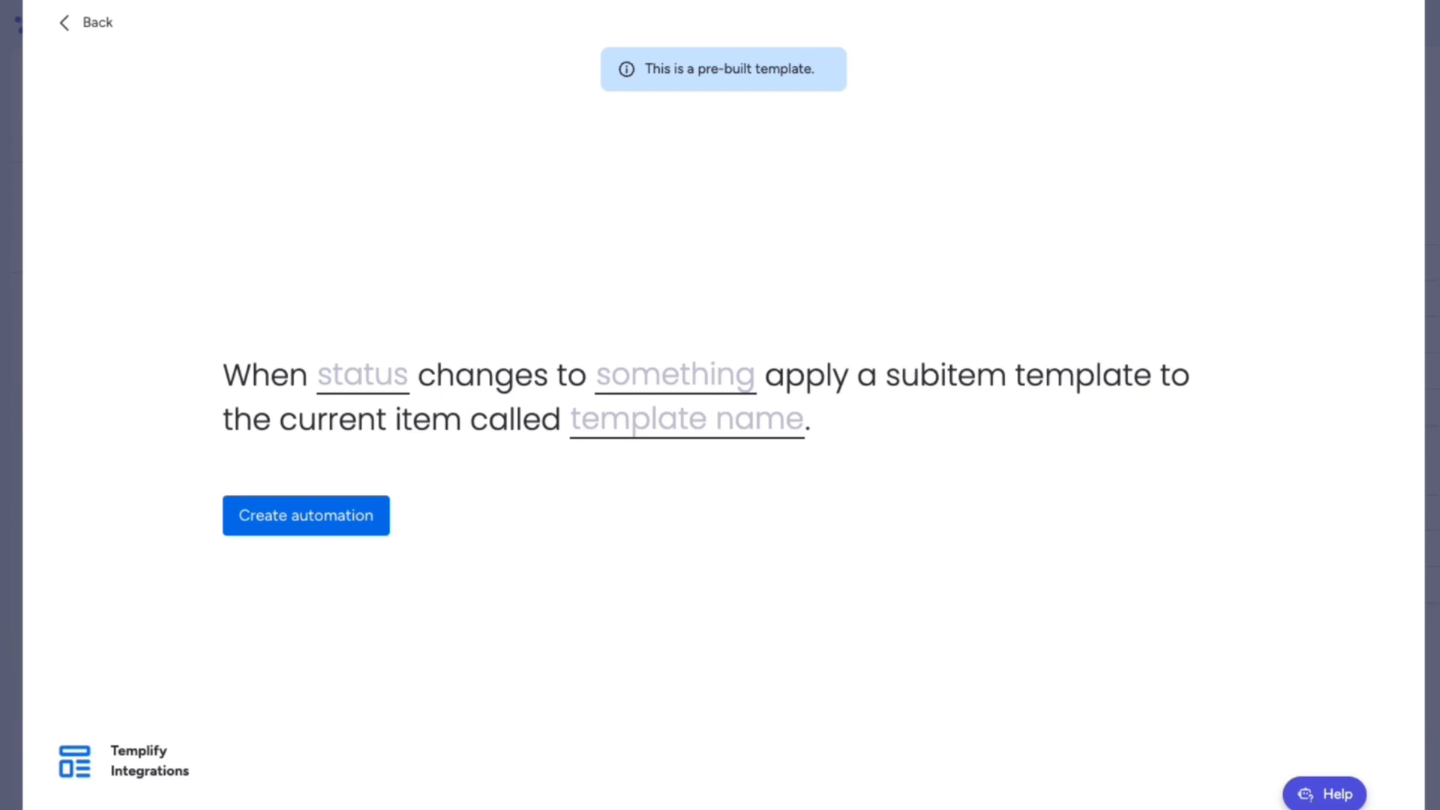
Step: Apply the Promo Video Demo Automation Template when Request Type becomes Promo Video, and create the automation
left_click(381, 376)
left_click(381, 500)
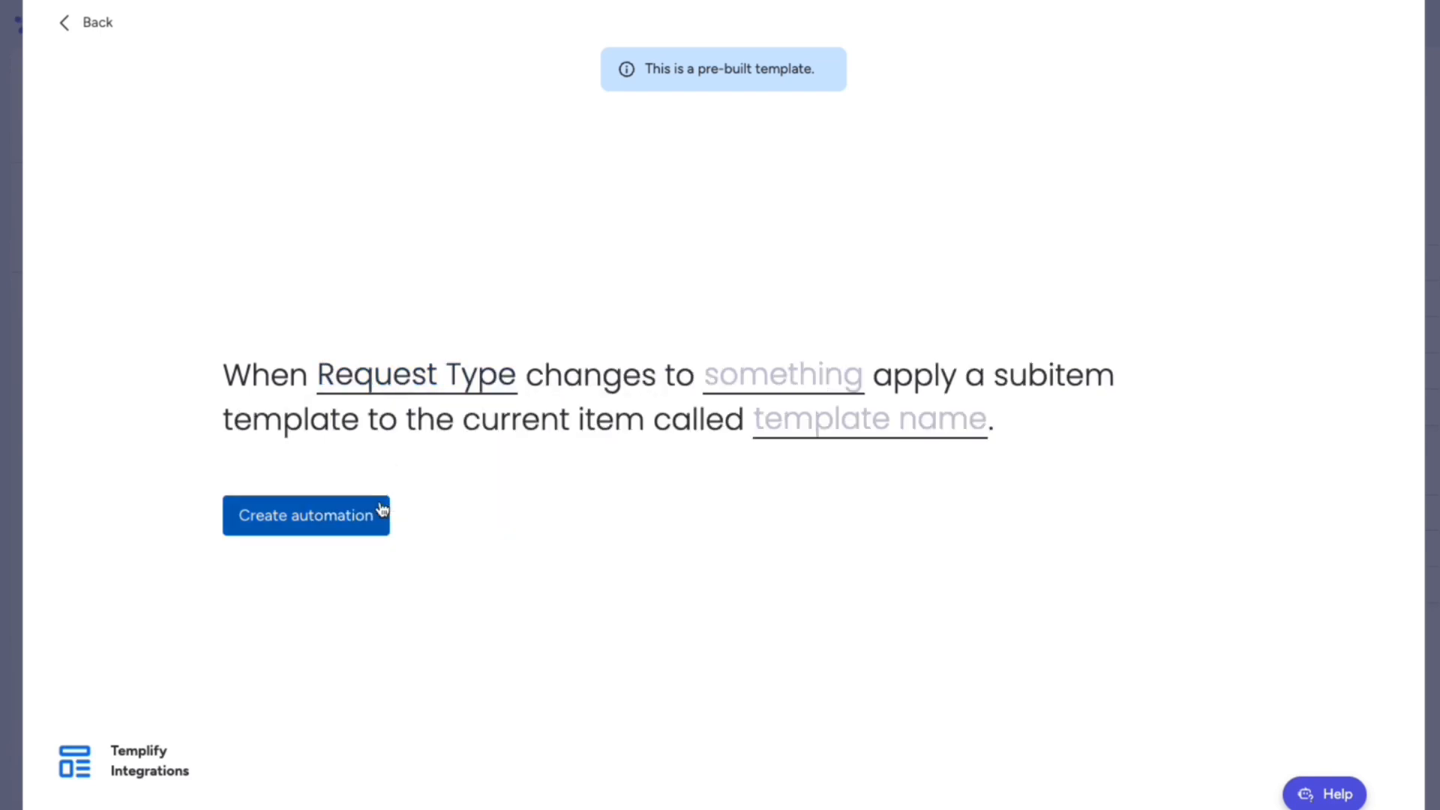
left_click(753, 386)
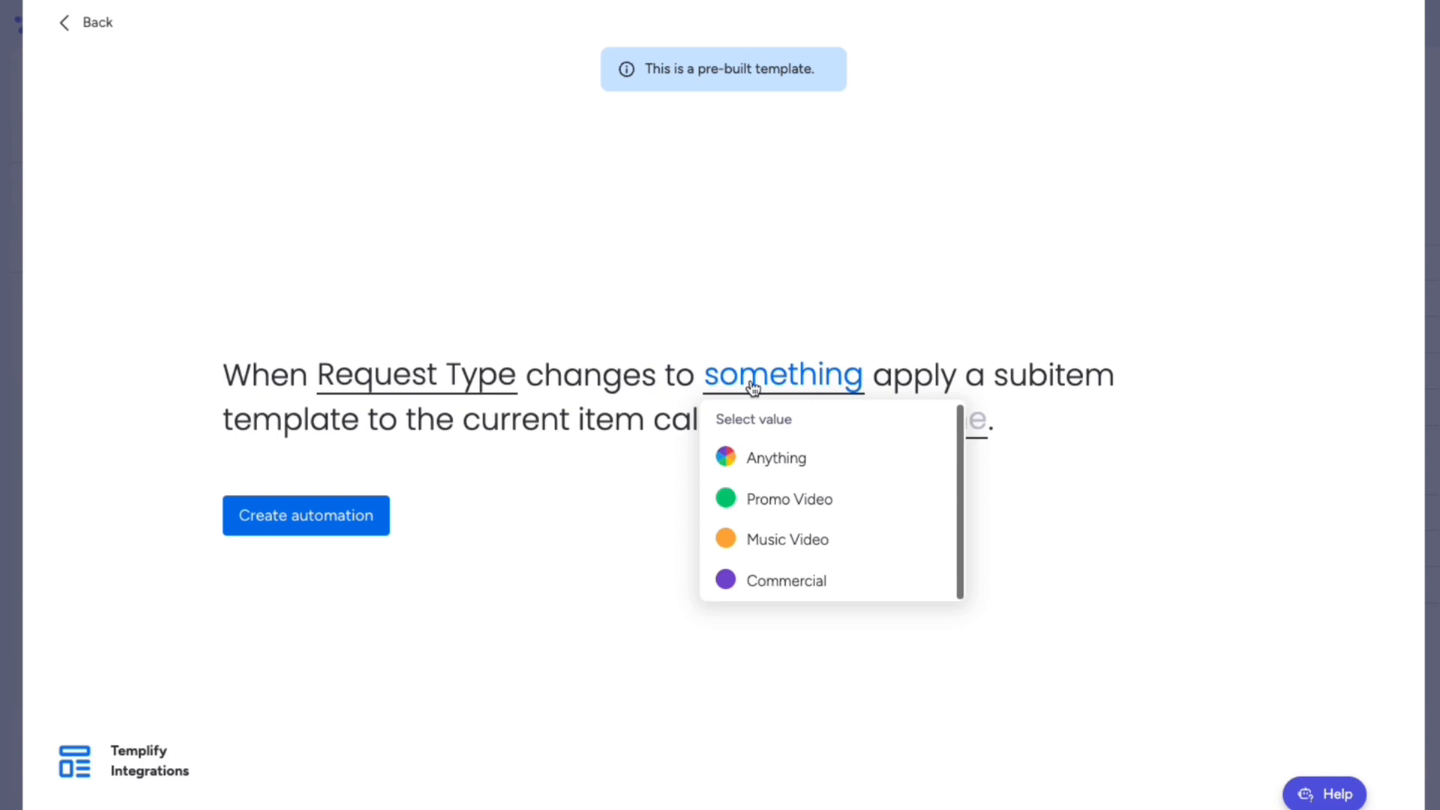
left_click(758, 501)
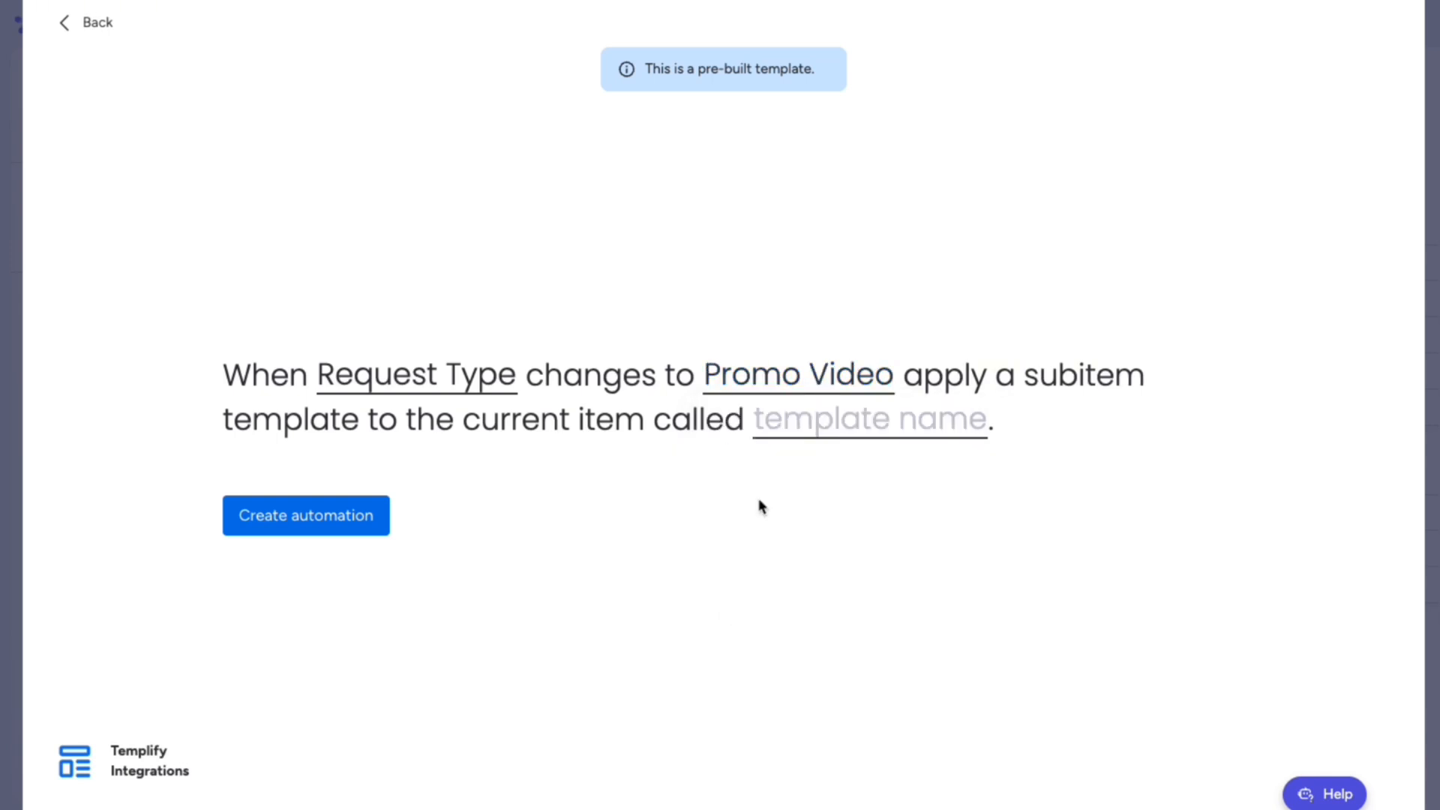
left_click(819, 439)
type("Promo Vide")
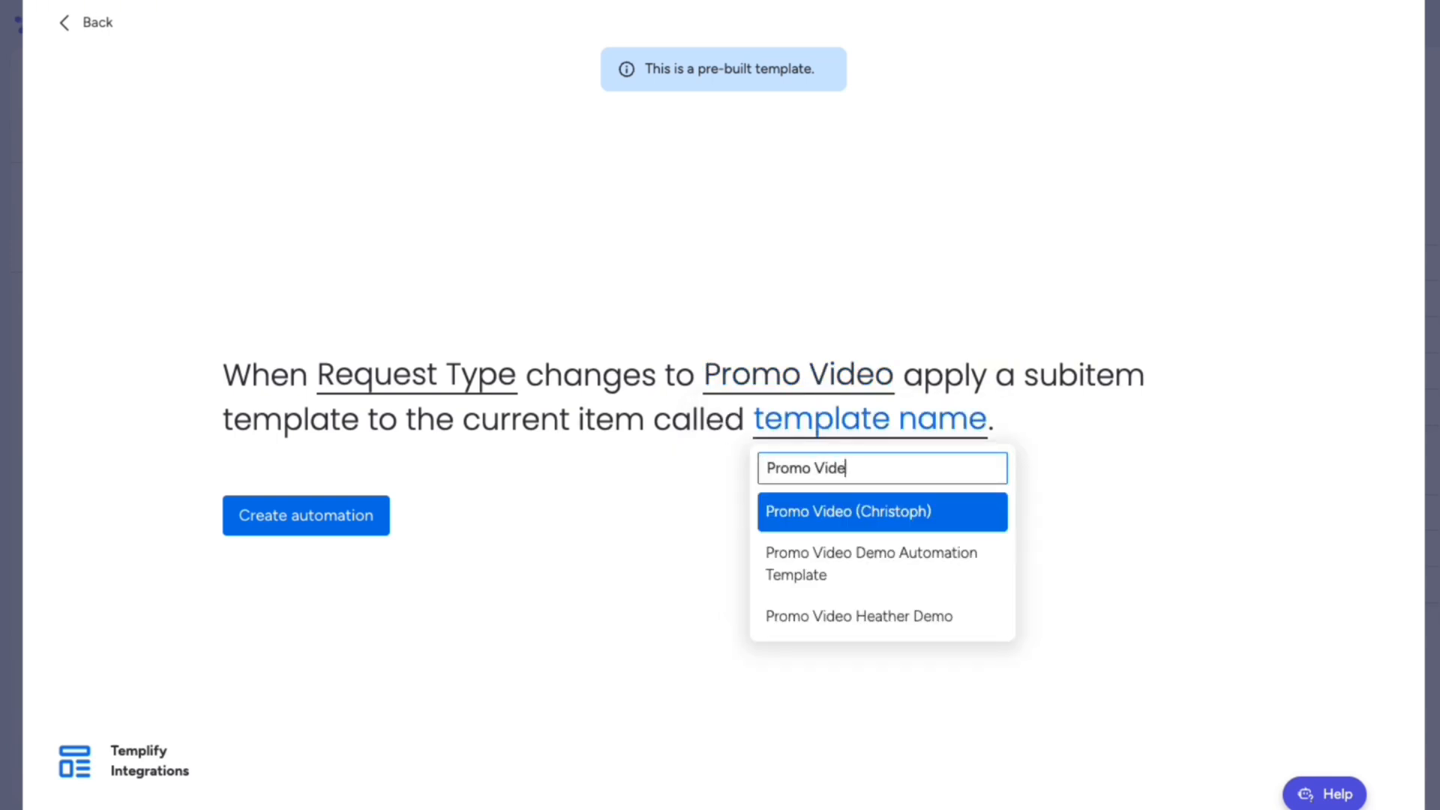
left_click(823, 575)
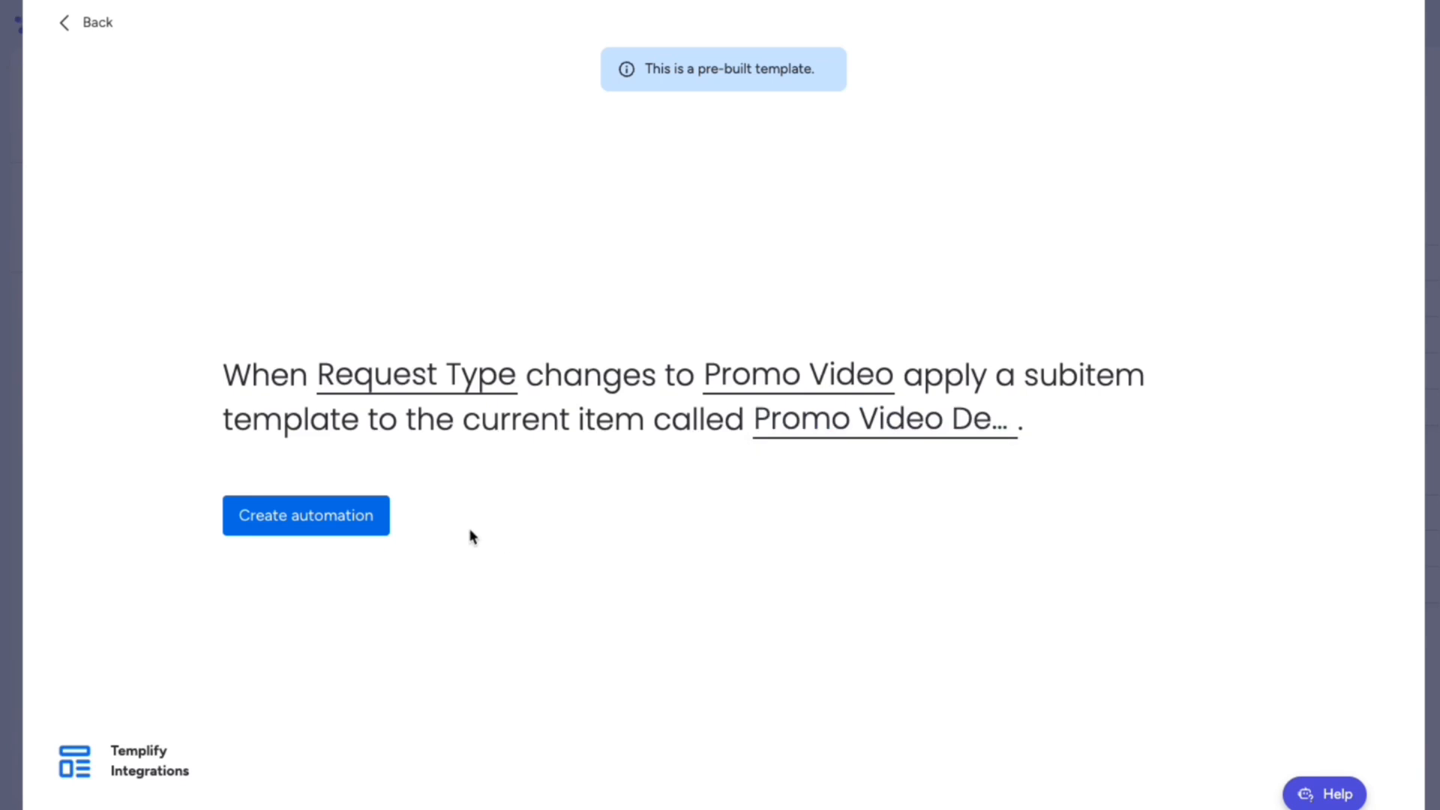
left_click(366, 521)
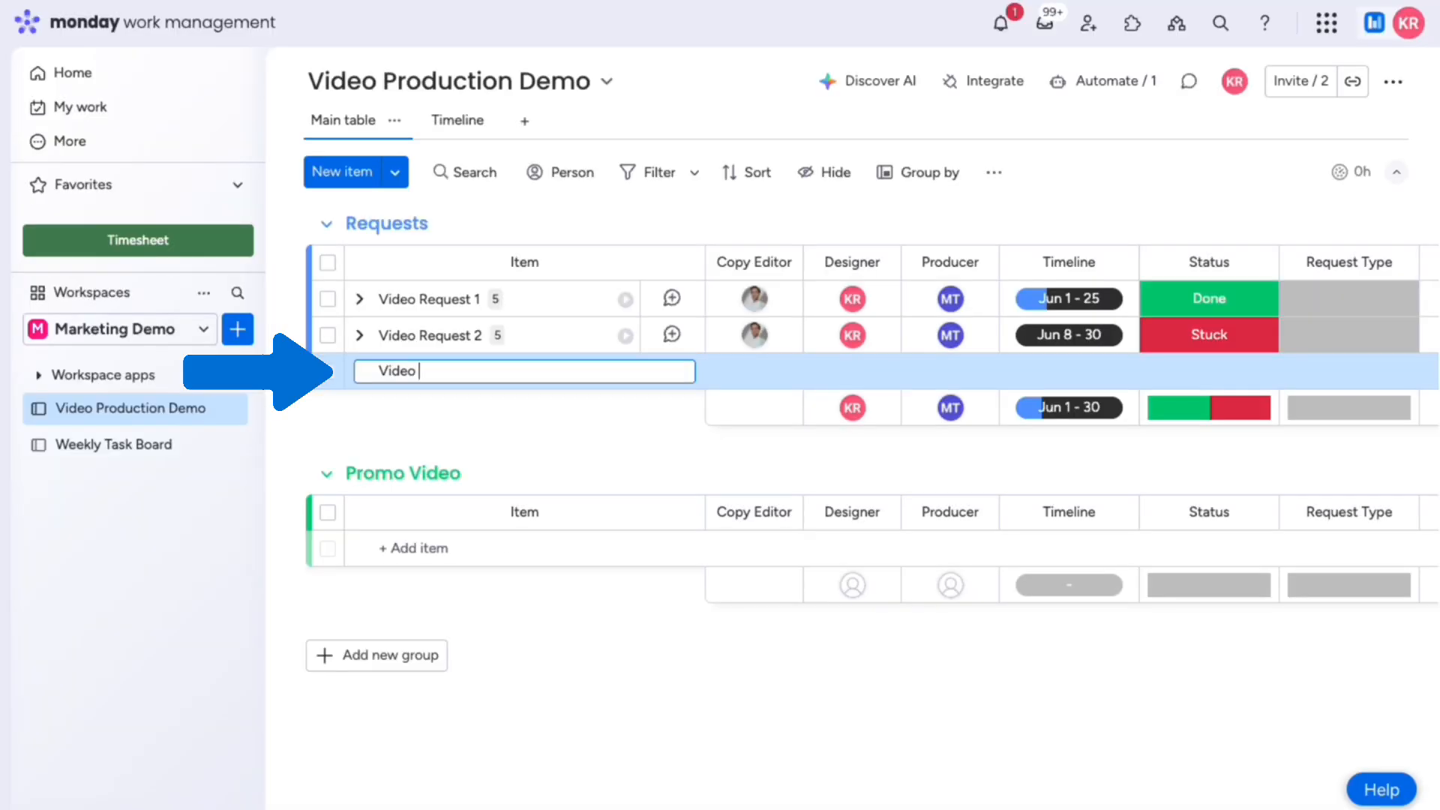
Step: Add the item Video Request 3 with a Jun 1–30 timeline
type("Video Request 3")
key("Return")
left_click(1050, 372)
left_click(1184, 559)
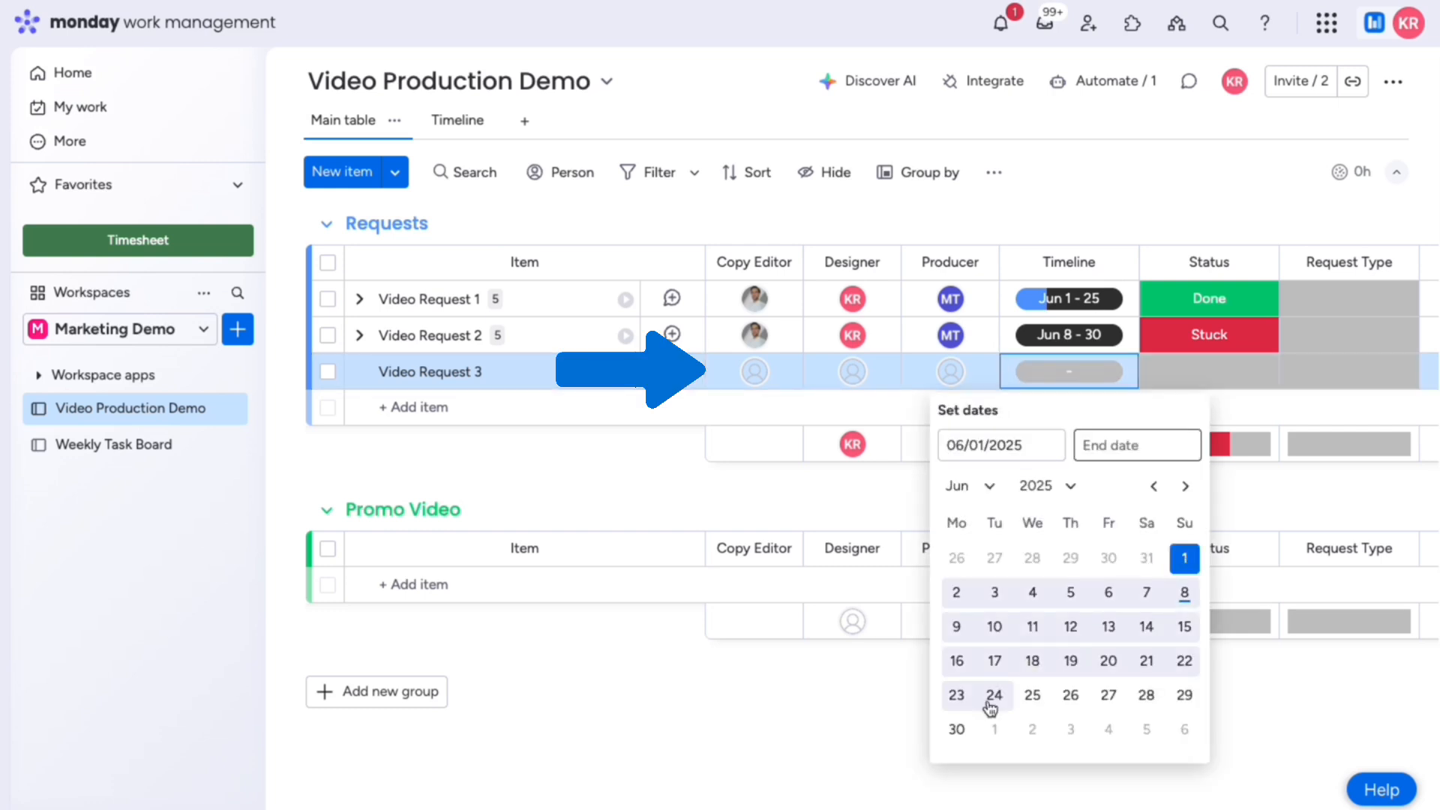
left_click(956, 730)
left_click(747, 394)
Step: Set Video Request 3's Request Type to Promo Video and expand it to show its new subitems
left_click(1292, 372)
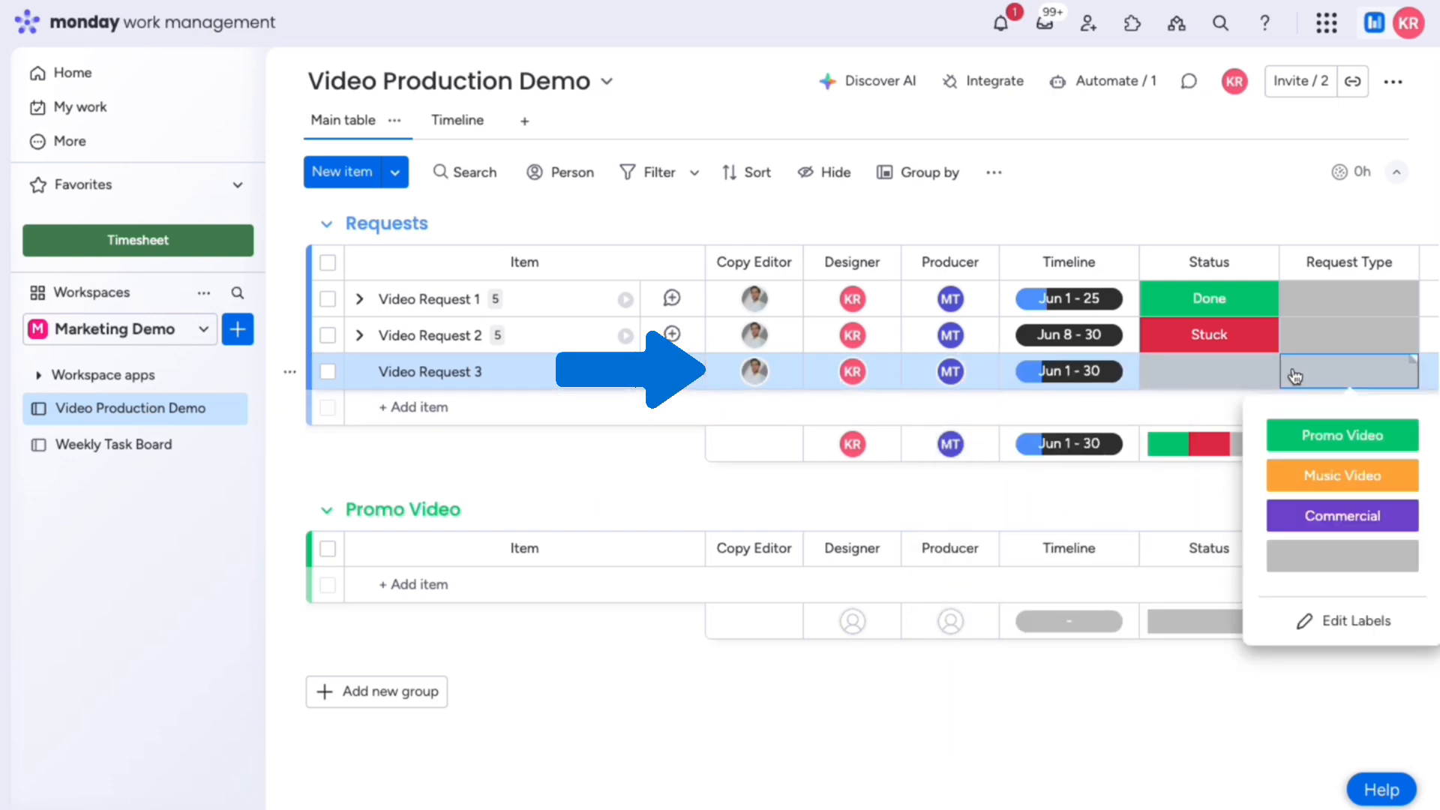
left_click(1302, 433)
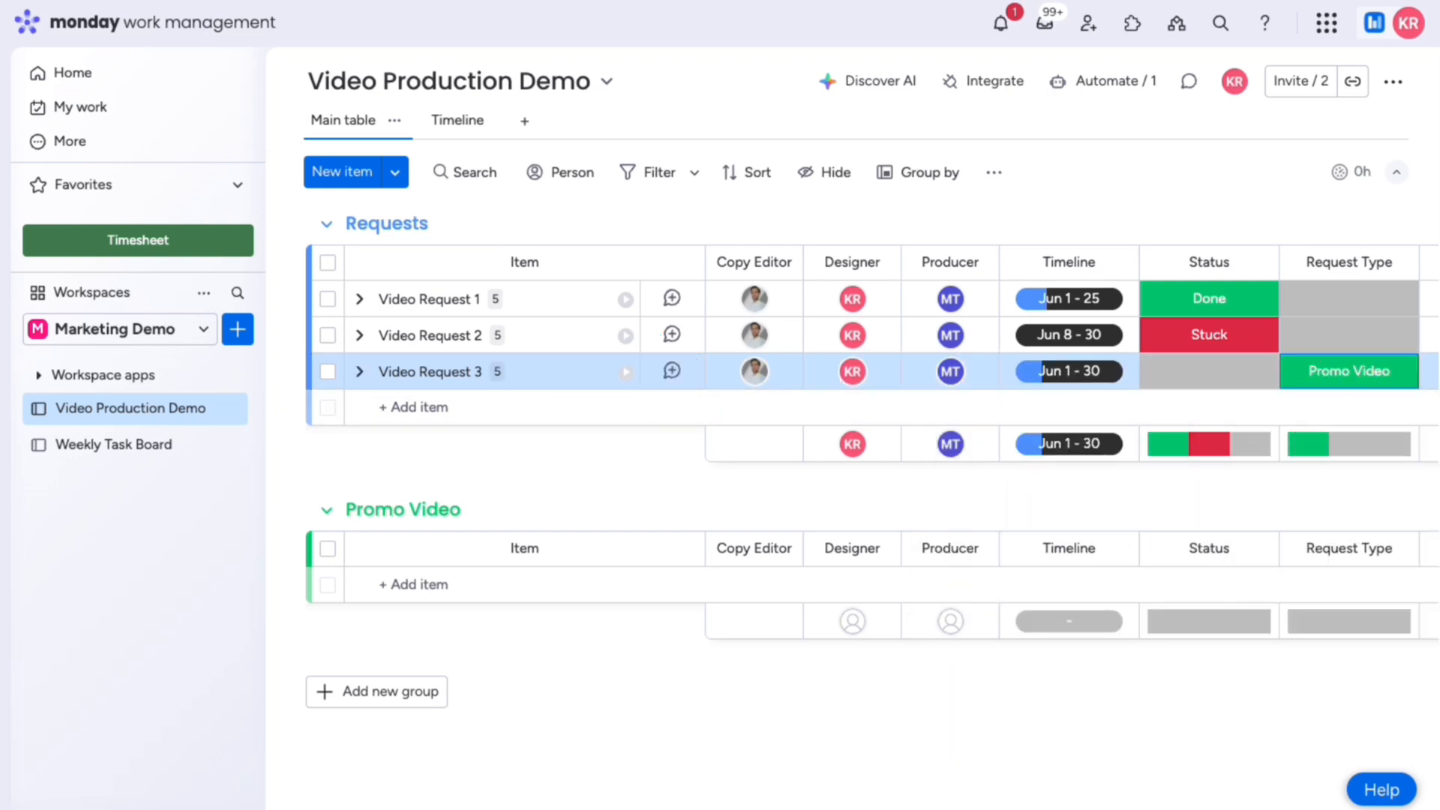
left_click(360, 371)
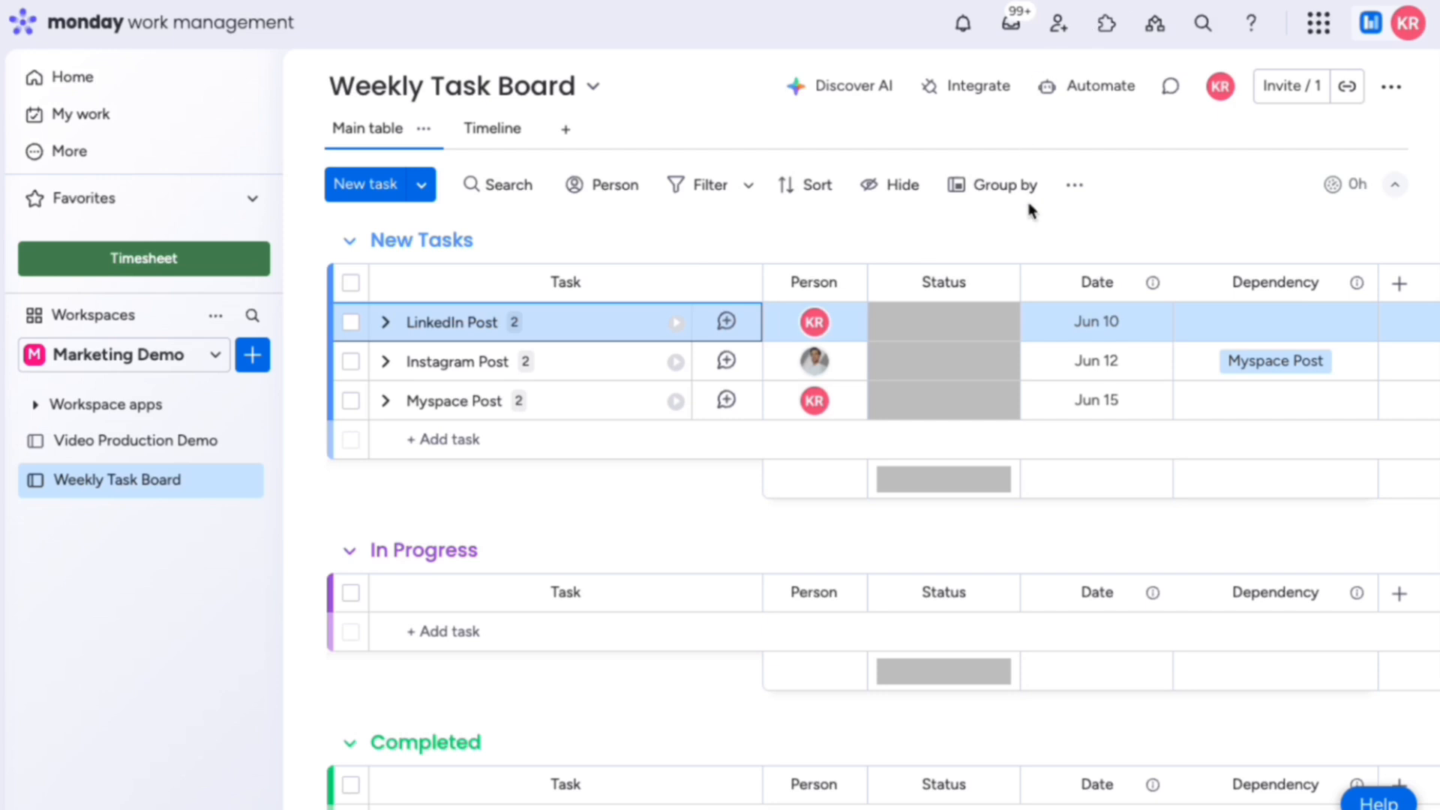
Step: Select the LinkedIn, Instagram and Myspace Post tasks and save them in Templify as 'Weekly Posting Schedule'
left_click(1012, 240)
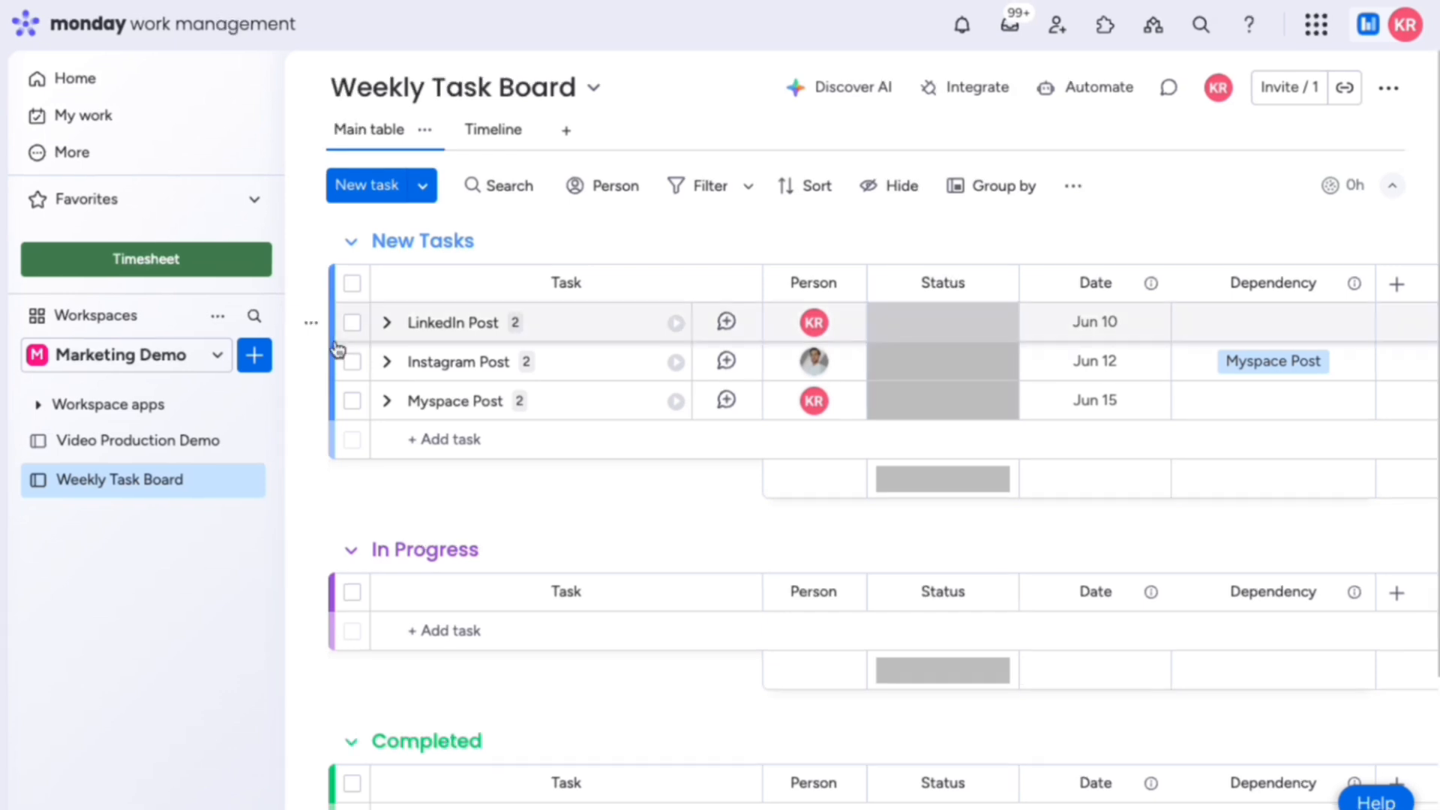
left_click(352, 285)
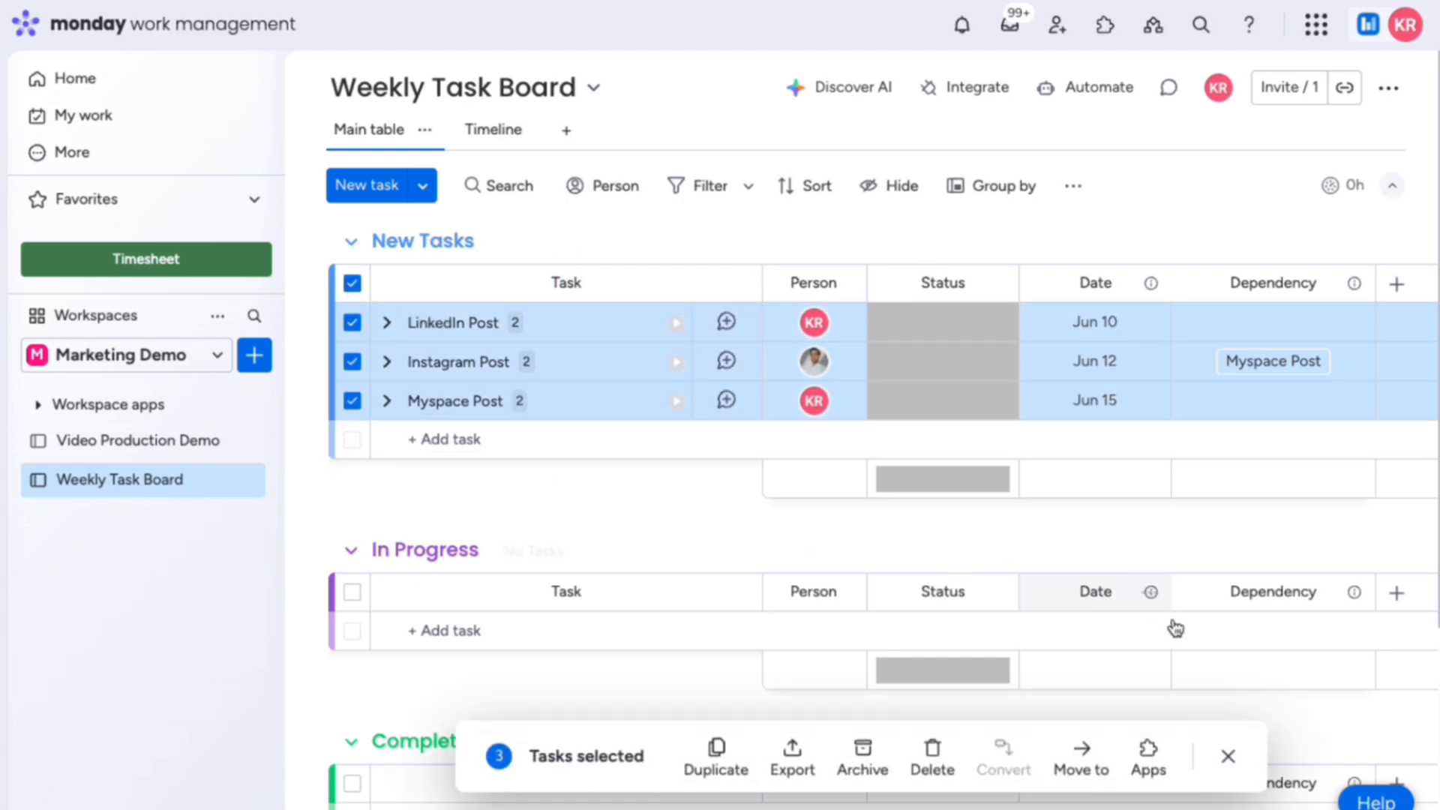
left_click(1161, 777)
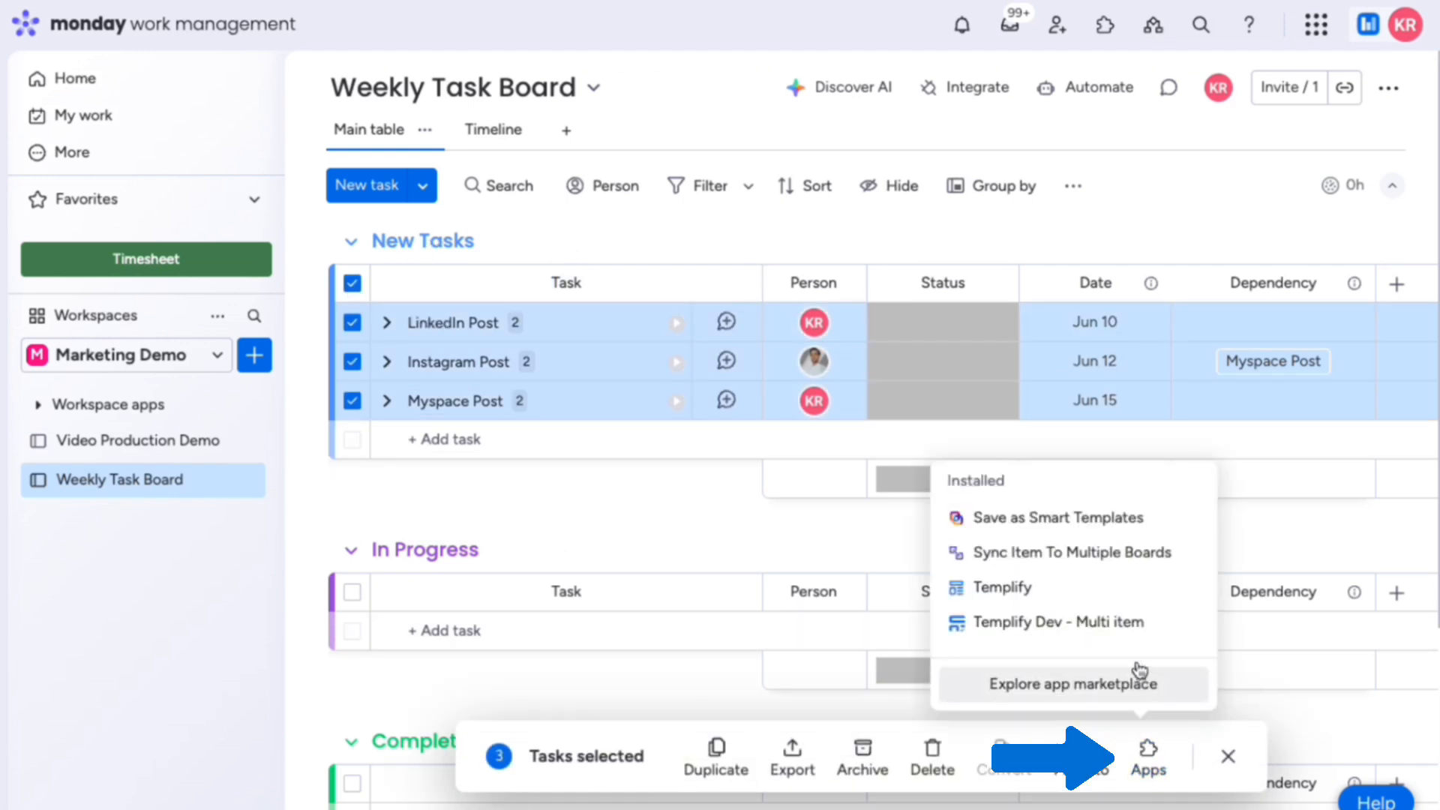
left_click(1148, 606)
left_click(1032, 379)
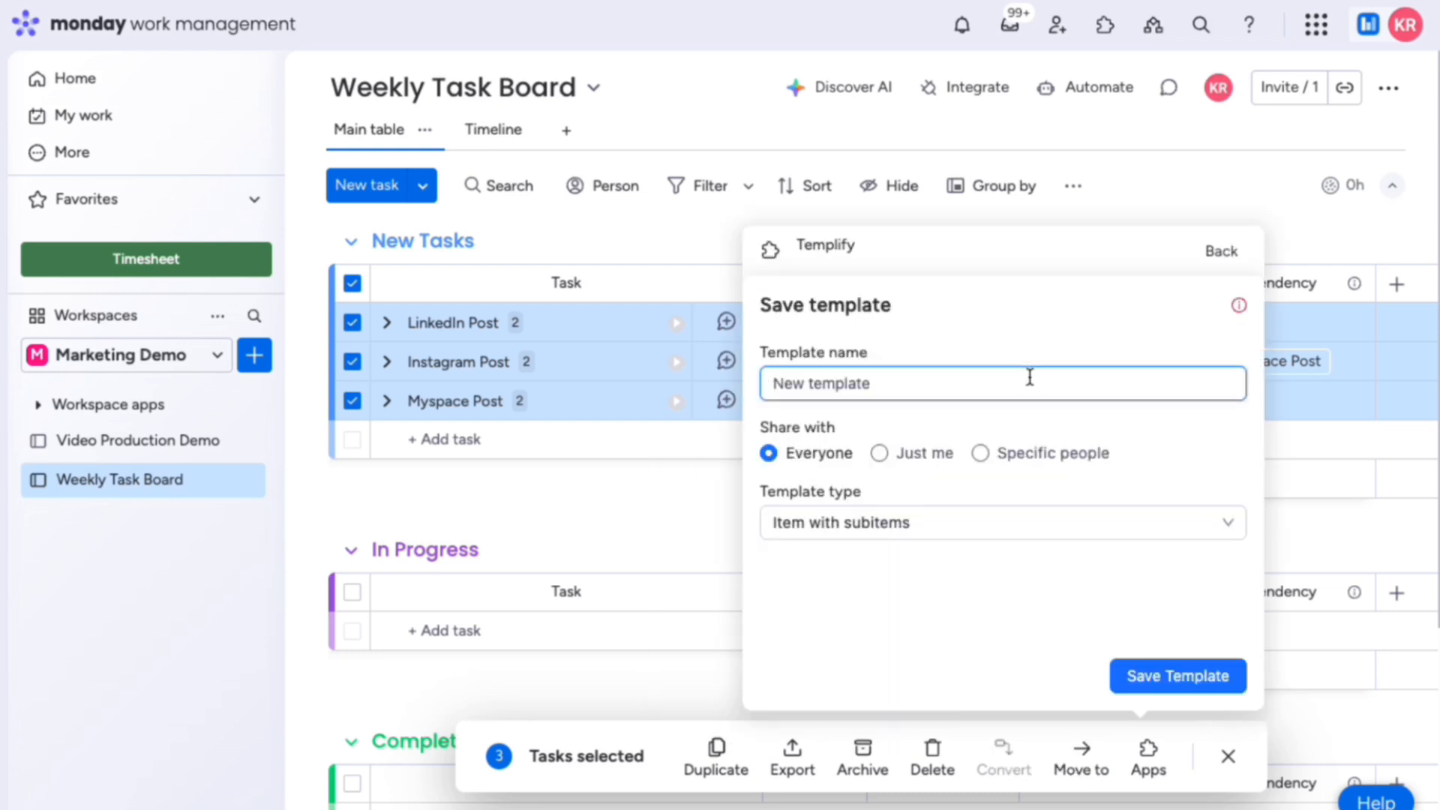
type("Weekly Posting Schedule")
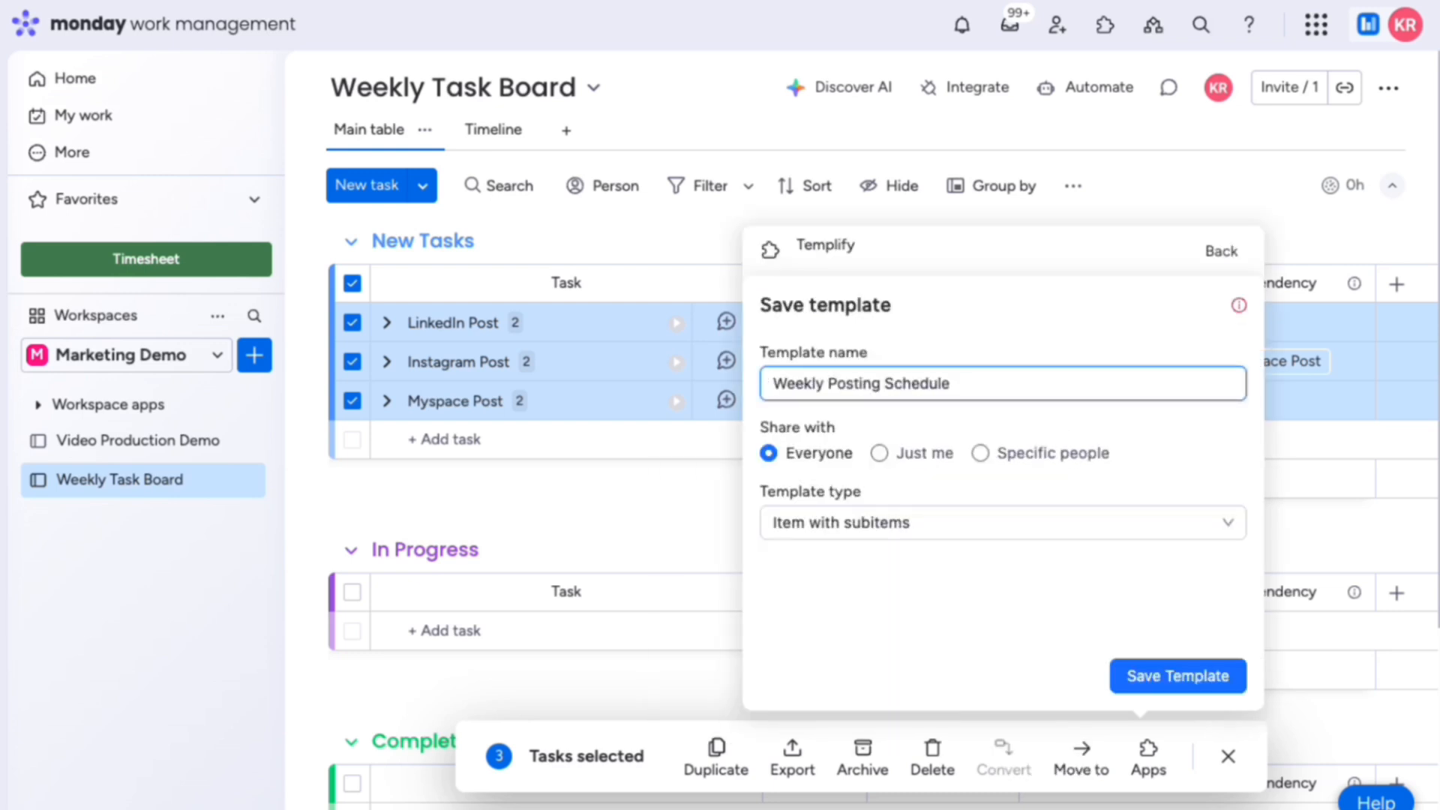
left_click(1134, 680)
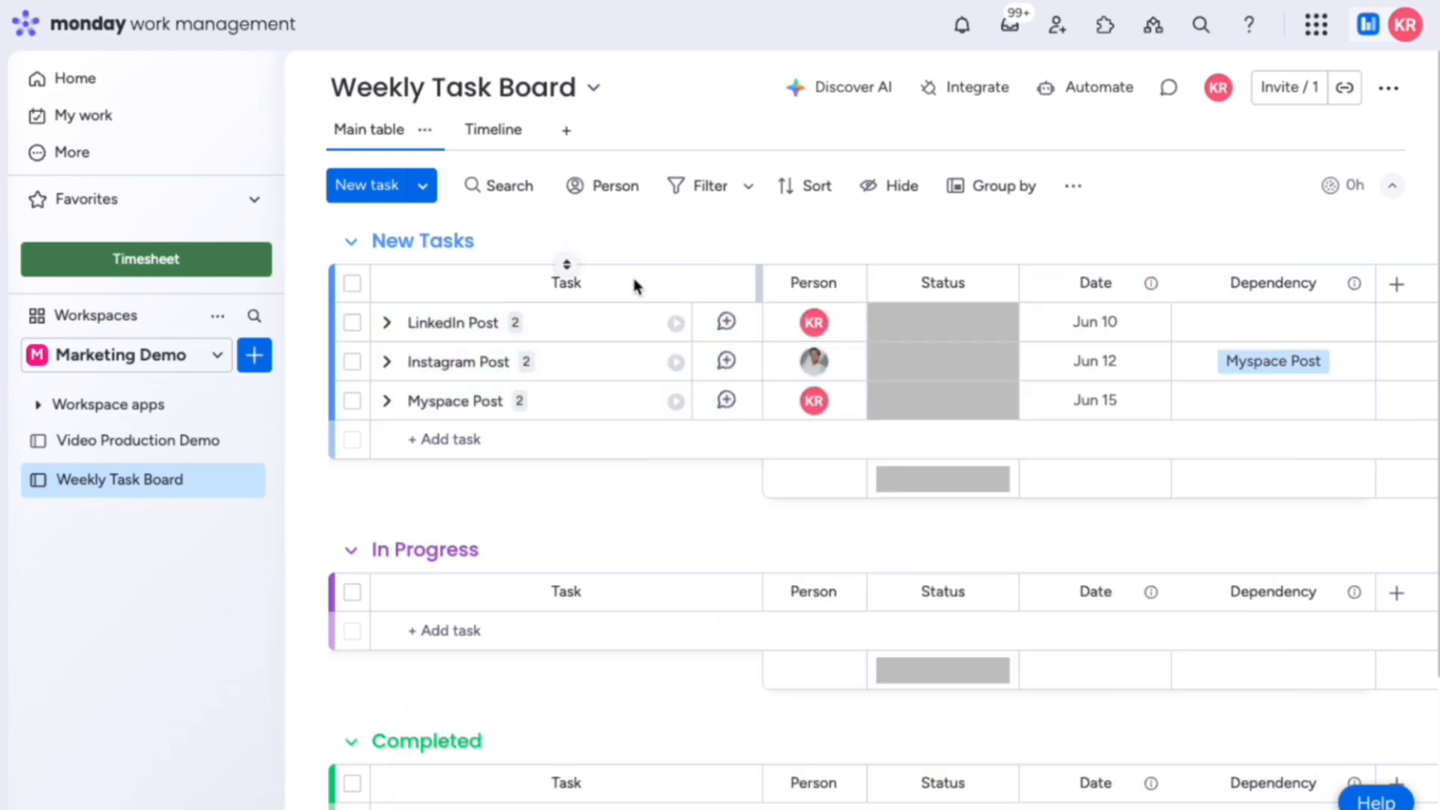
Step: From LinkedIn Post's Templify item templates, open and save the Weekly Posting Schedule template
left_click(632, 328)
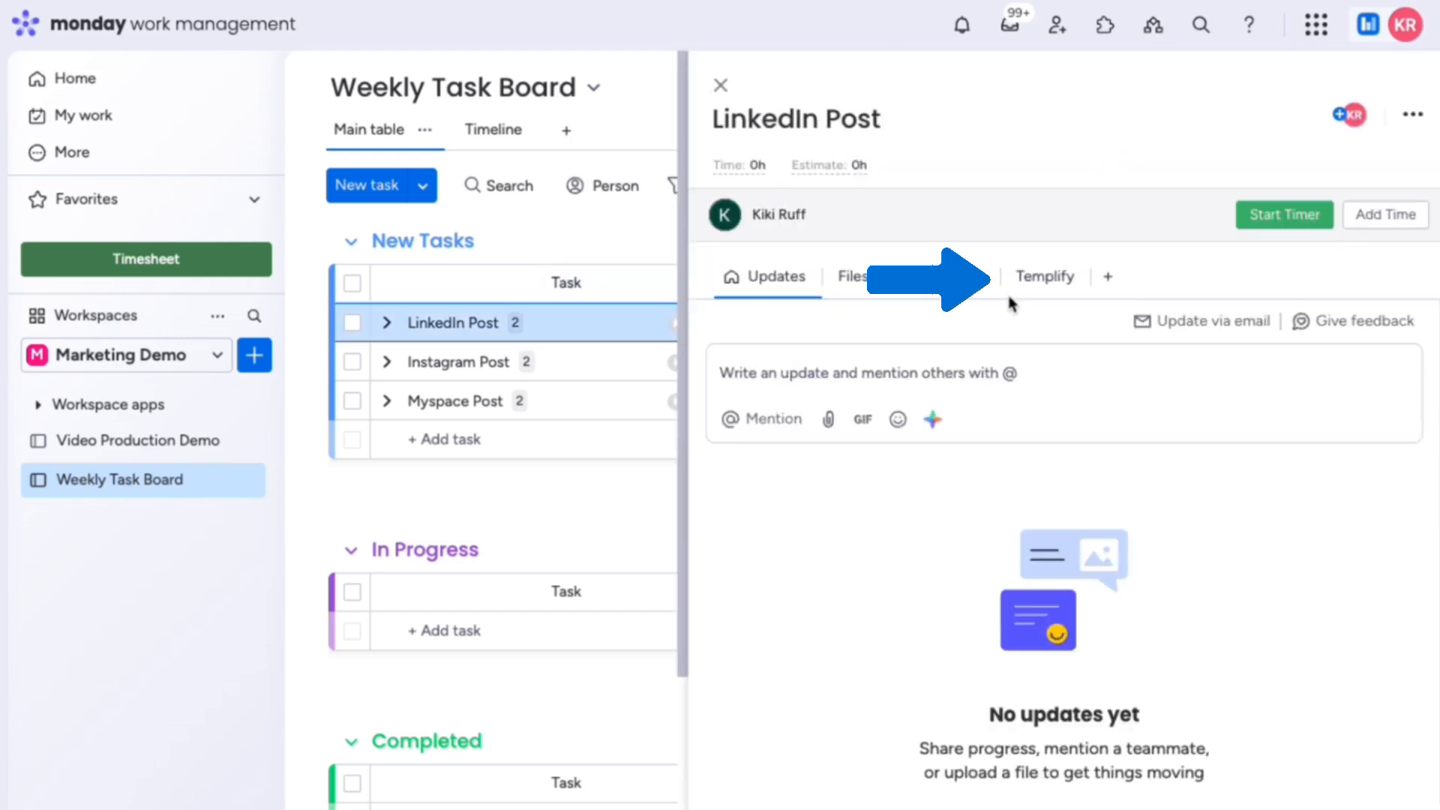
left_click(1034, 285)
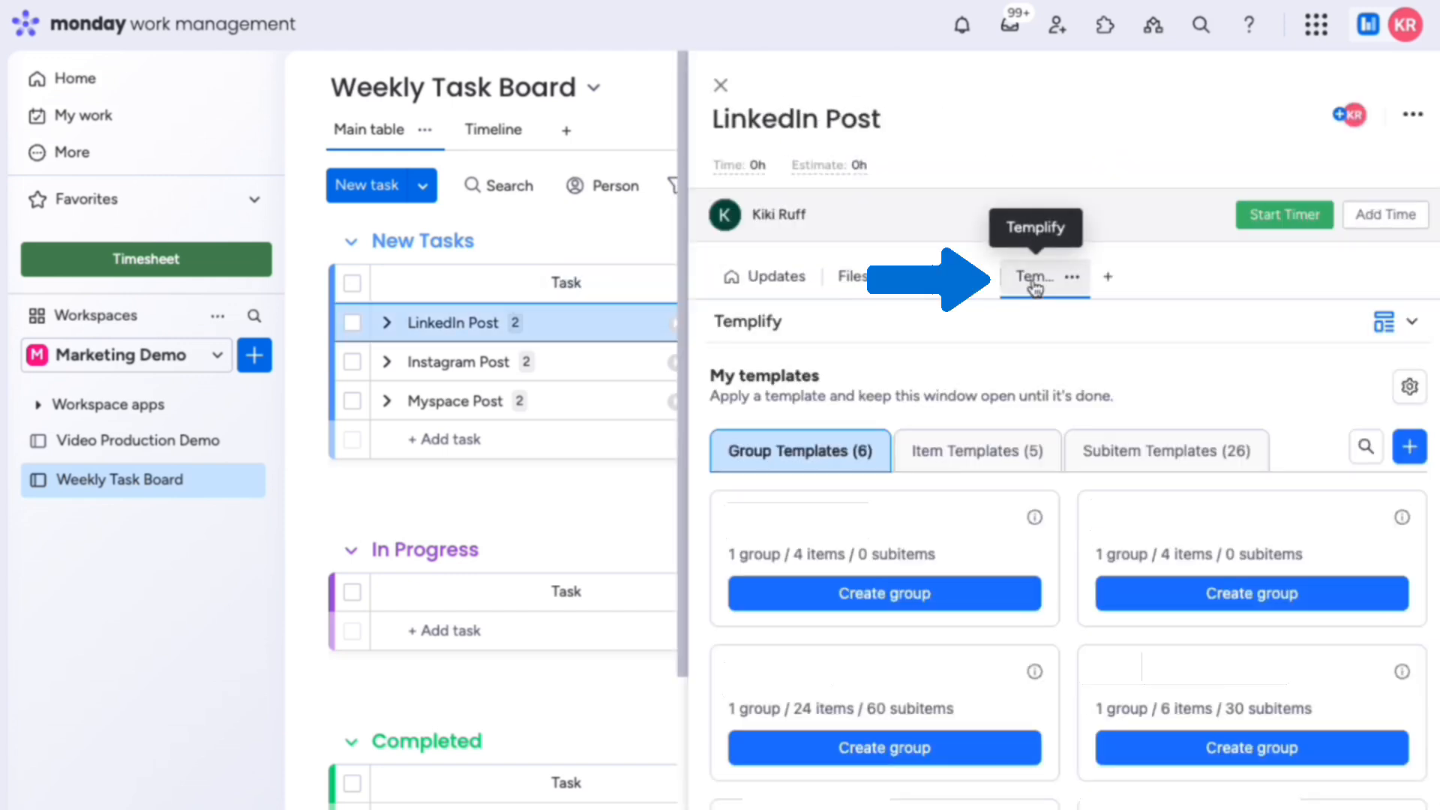
left_click(1011, 454)
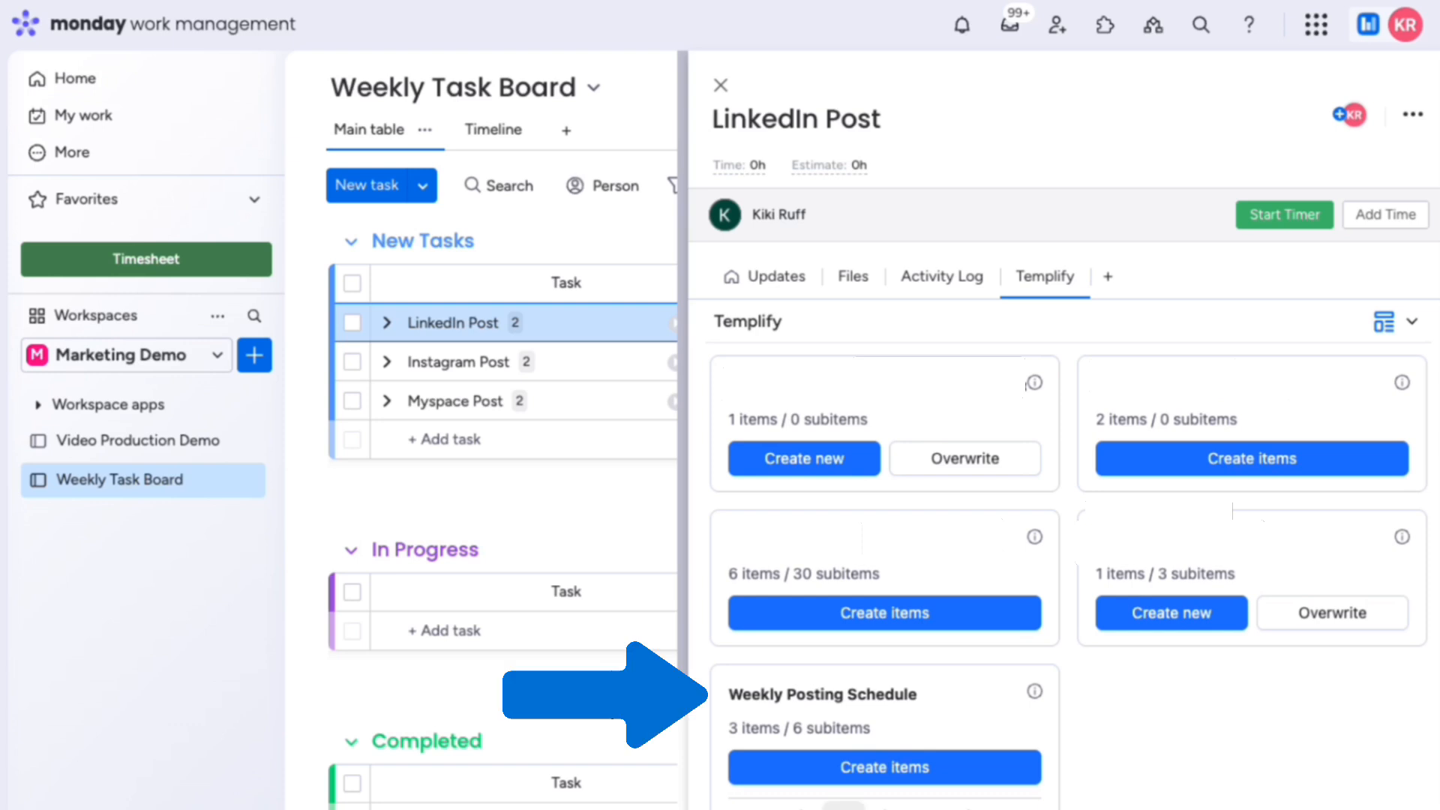
left_click(844, 804)
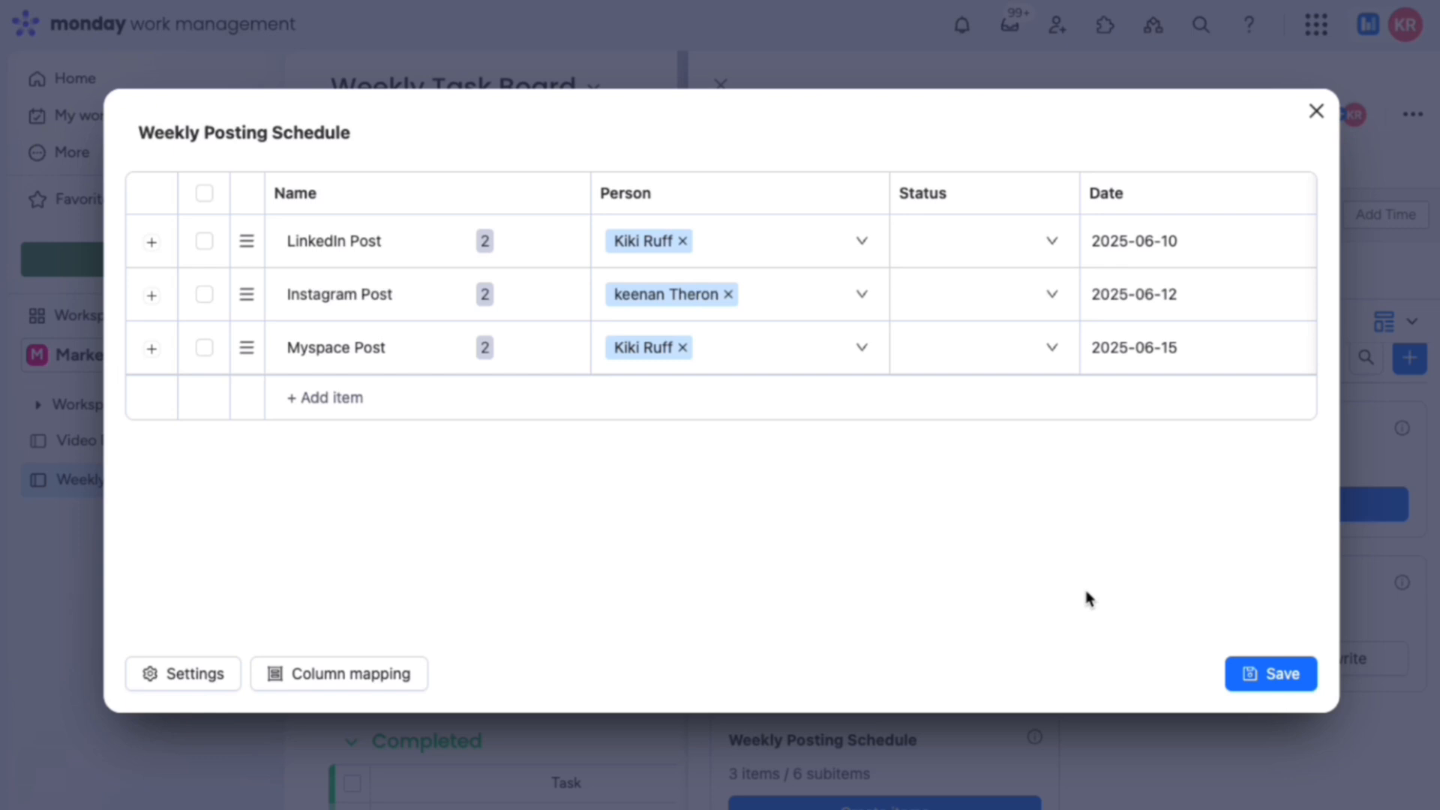
left_click(1268, 674)
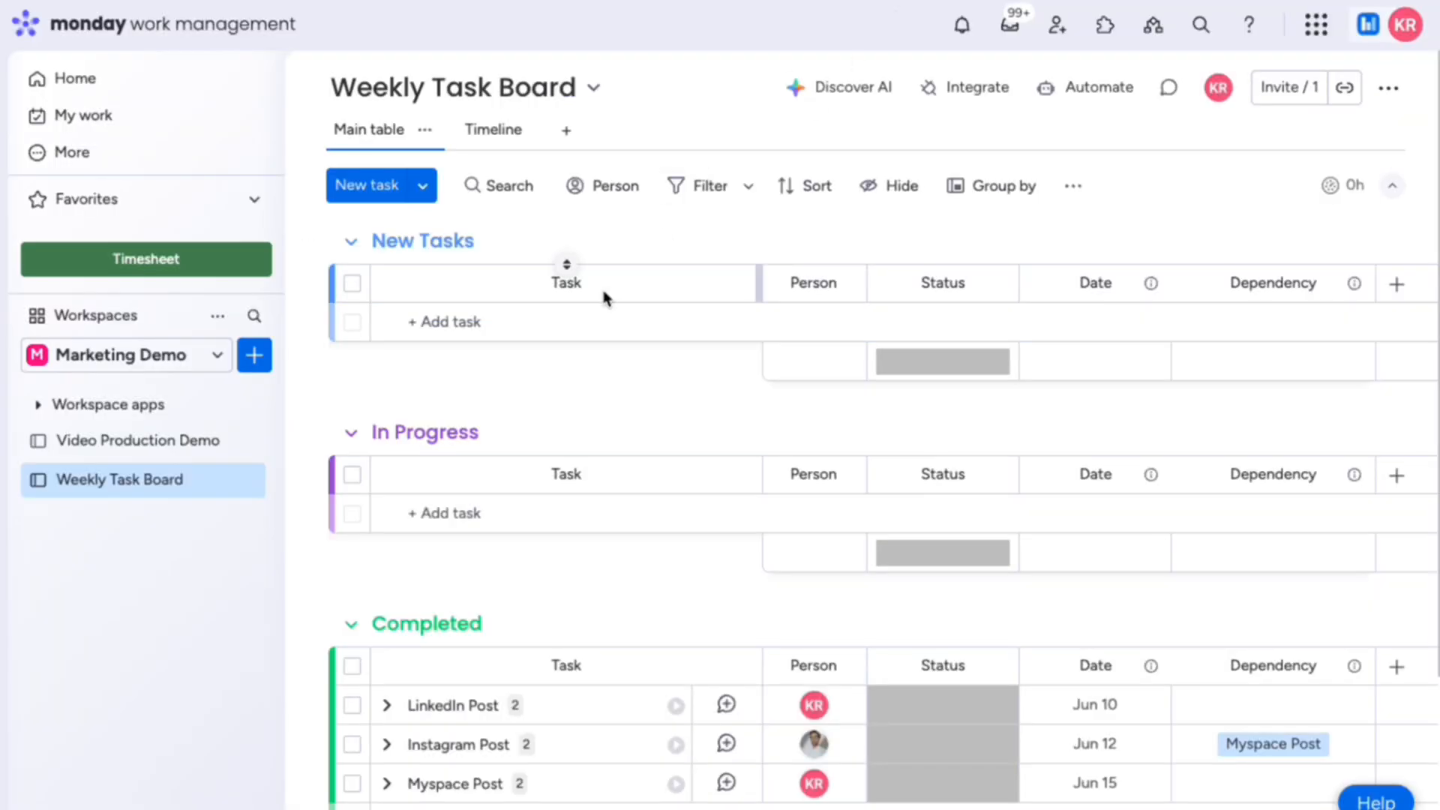
Step: Add a task named 'New Week' to the New Tasks group
left_click(573, 322)
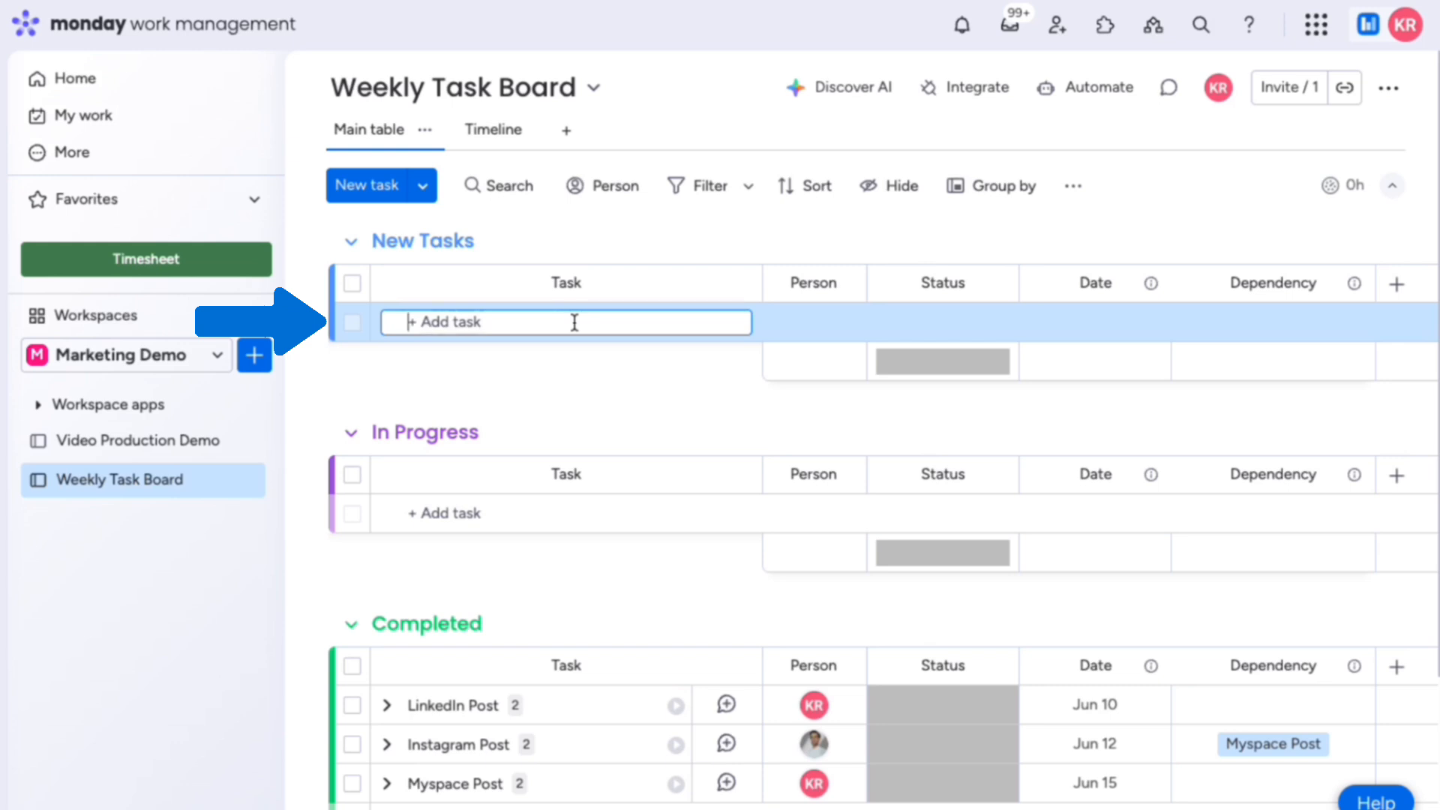
type("New Week")
key("Return")
Step: Create items from the Weekly Posting Schedule template via New Week's Templify tab
left_click(629, 328)
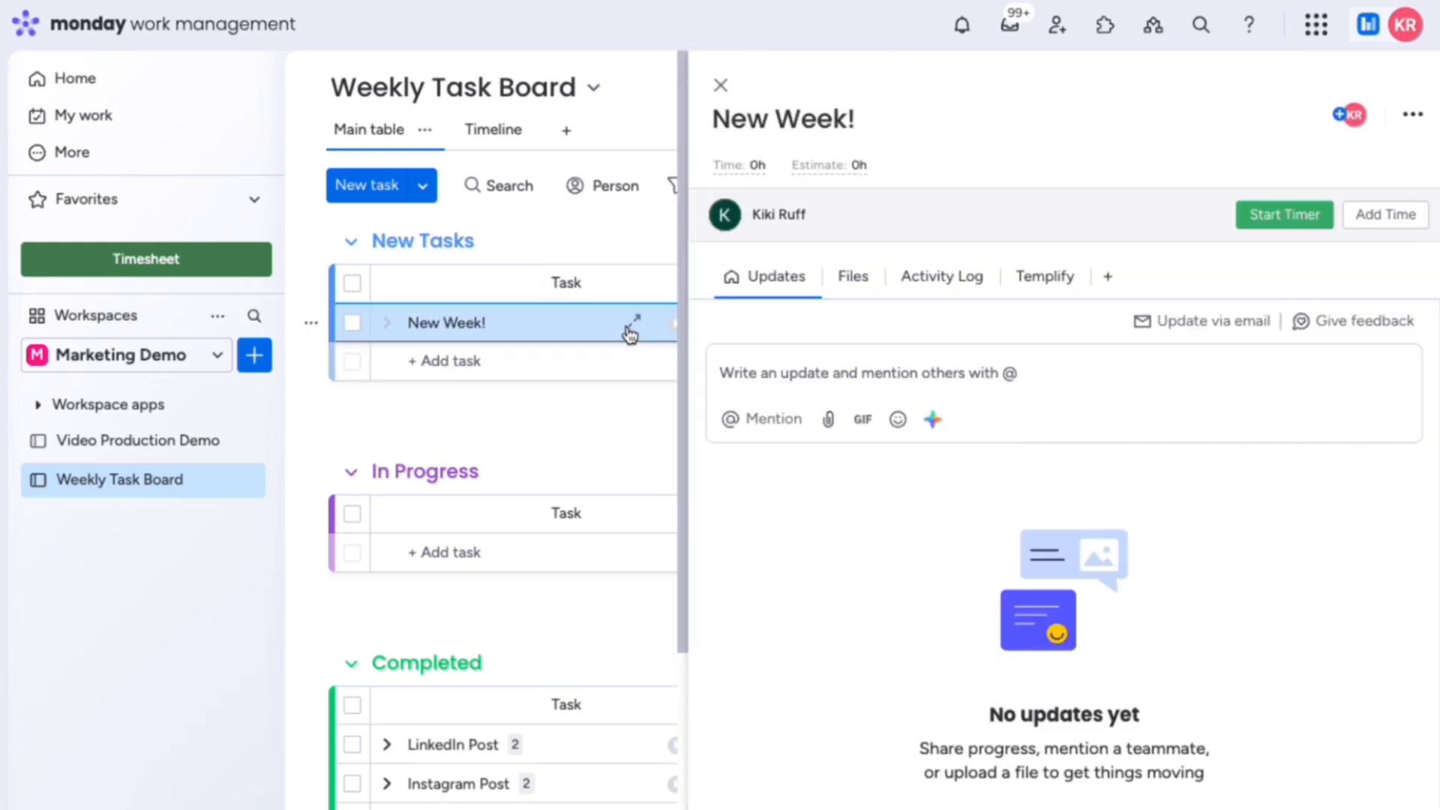
left_click(1041, 276)
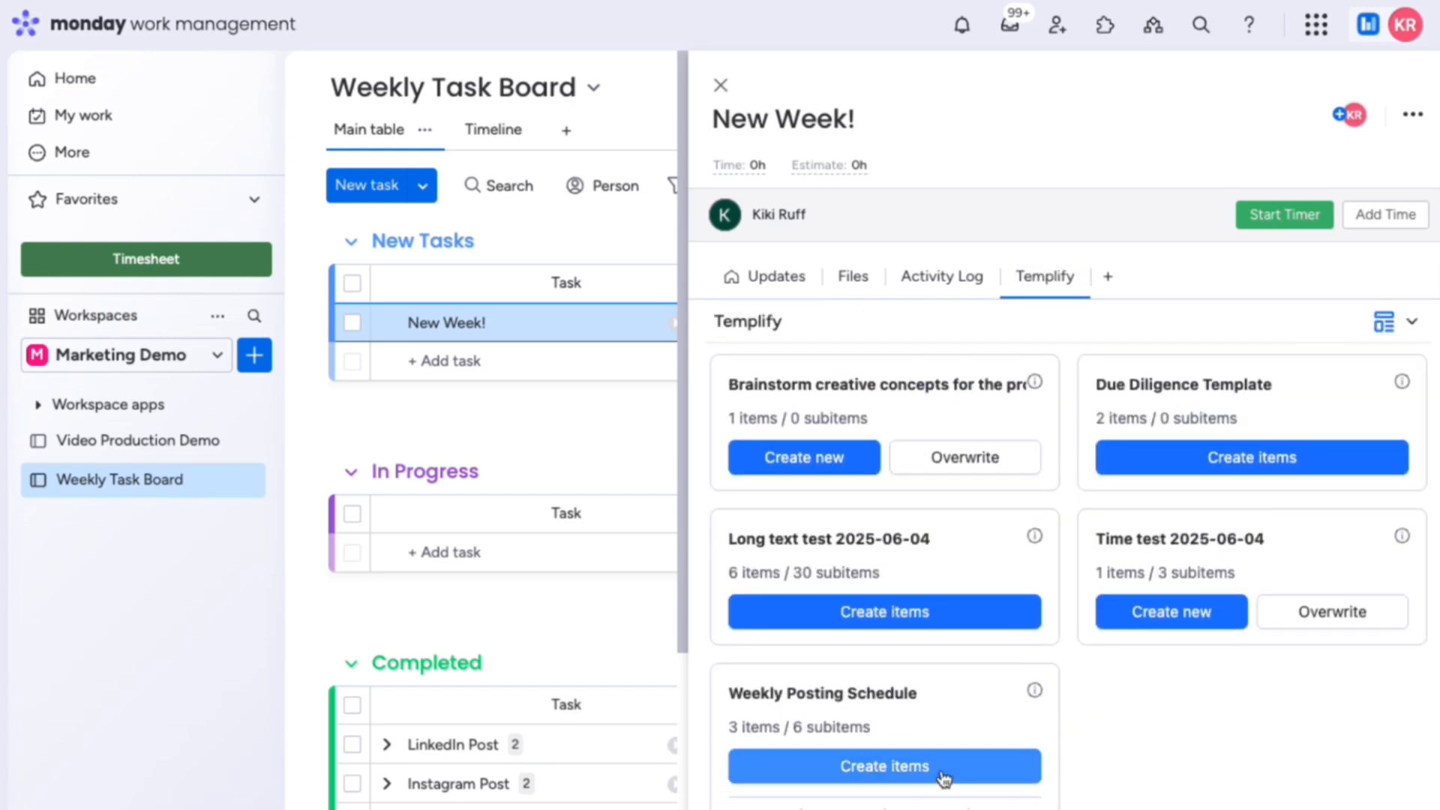
left_click(885, 765)
left_click(720, 85)
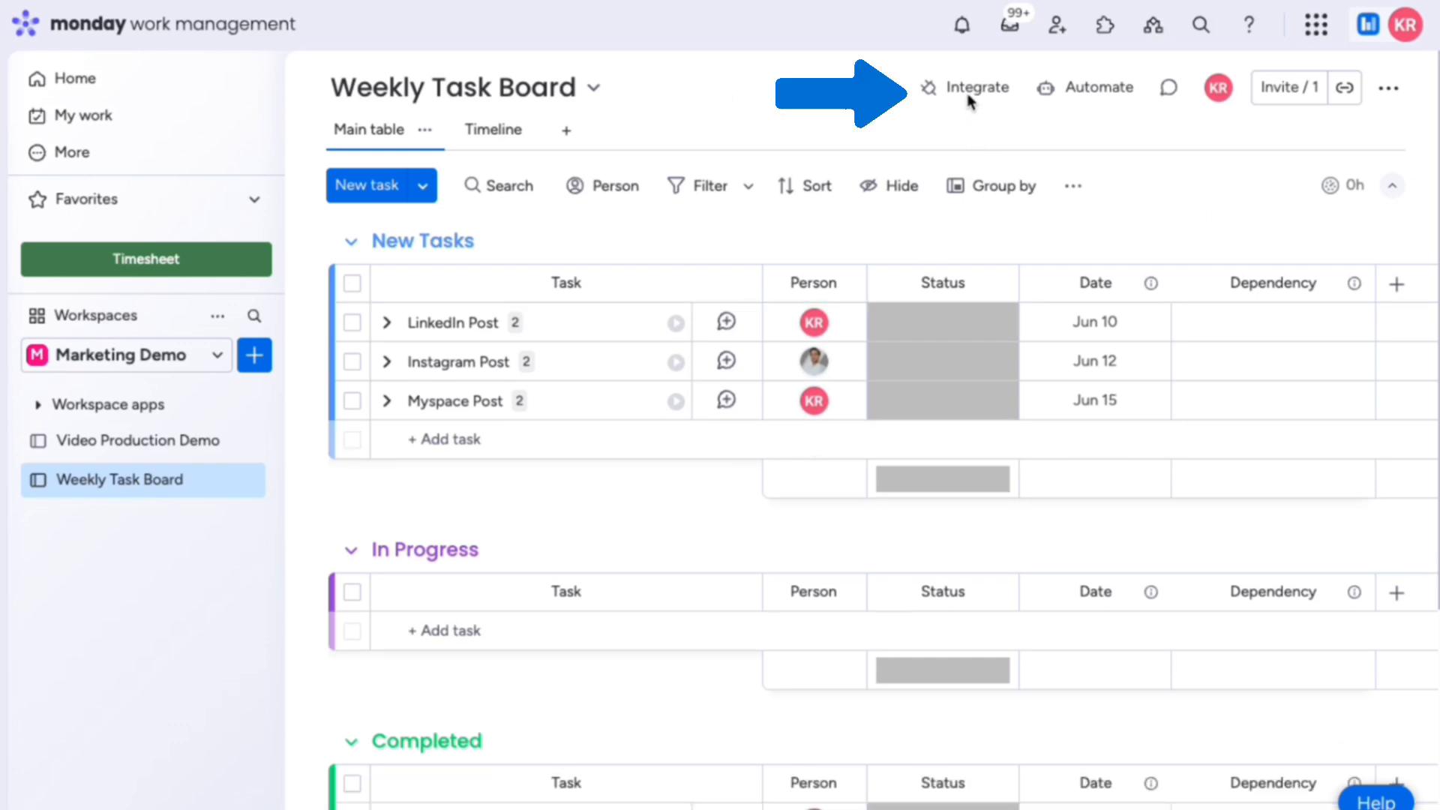
Step: Pick the Templify periodic item-template-to-group recipe from the board's integrations
left_click(970, 90)
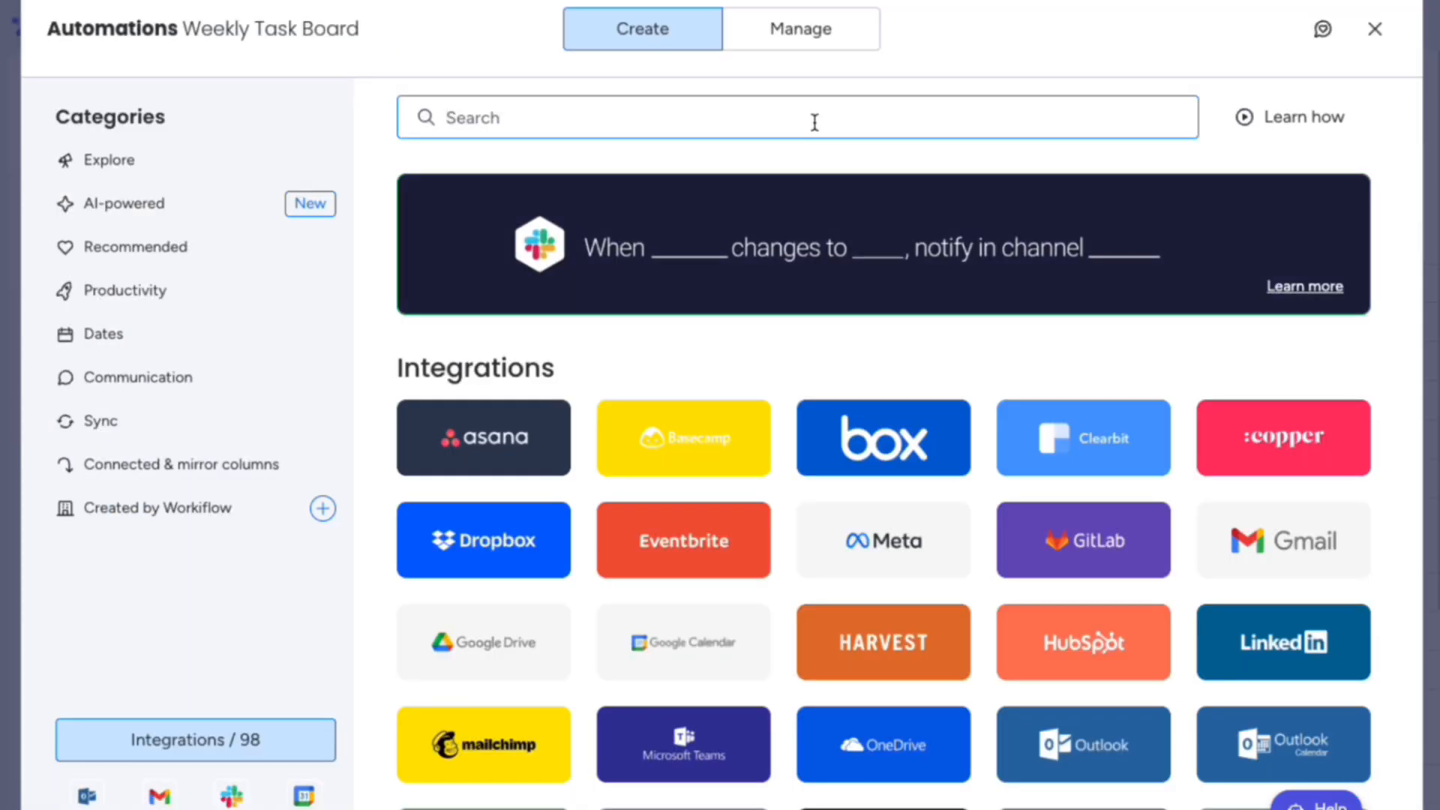
type("Templify")
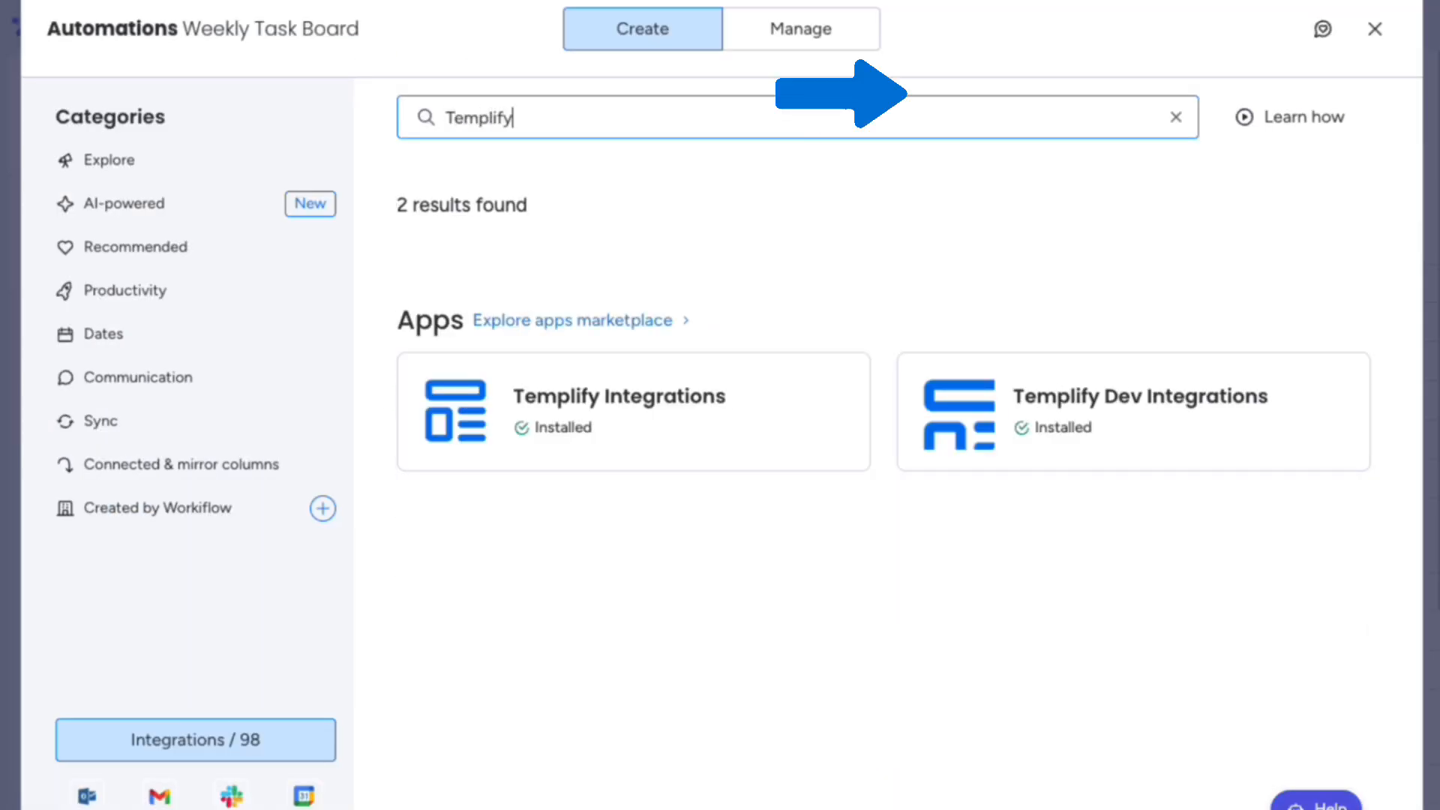
left_click(787, 402)
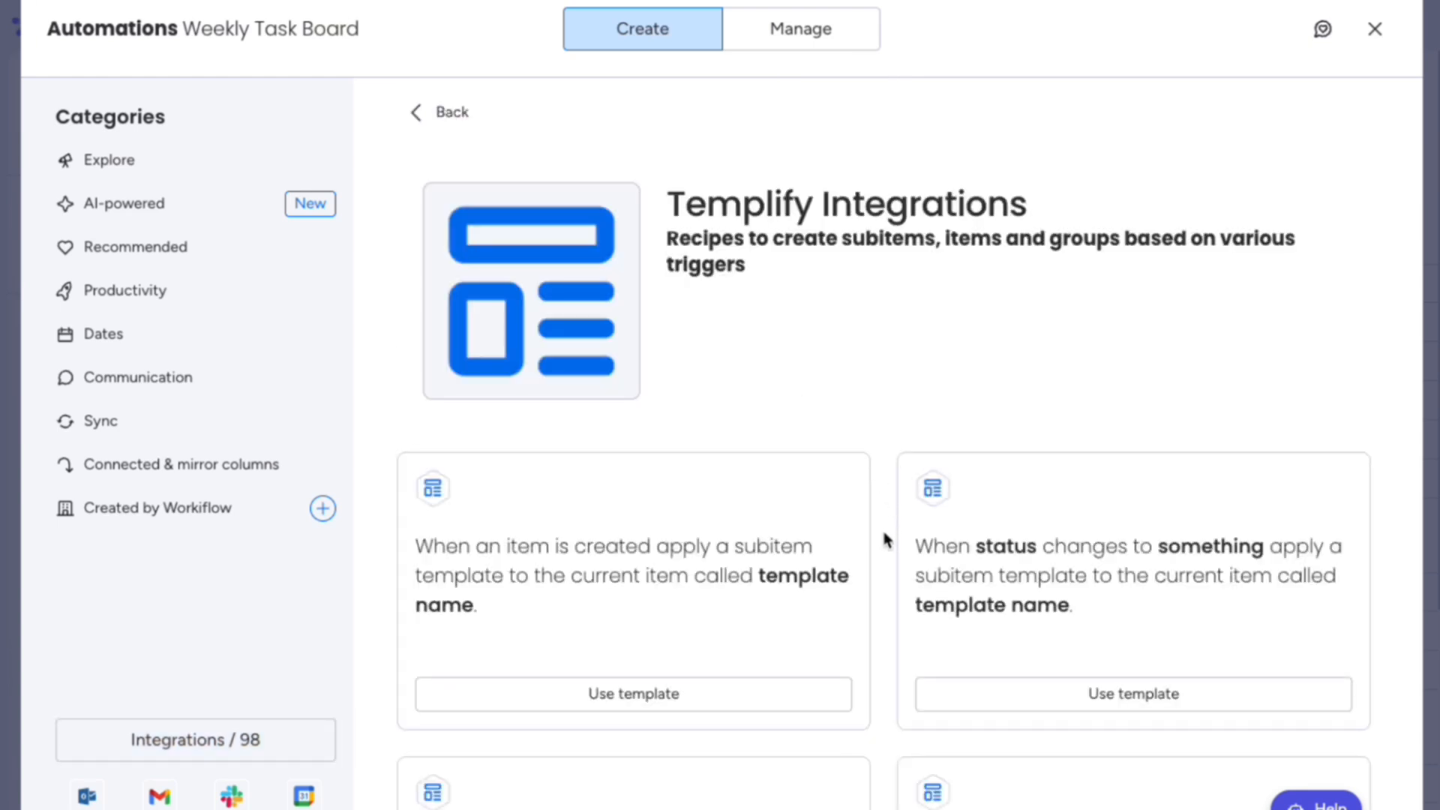
scroll(884, 533, "down", 3)
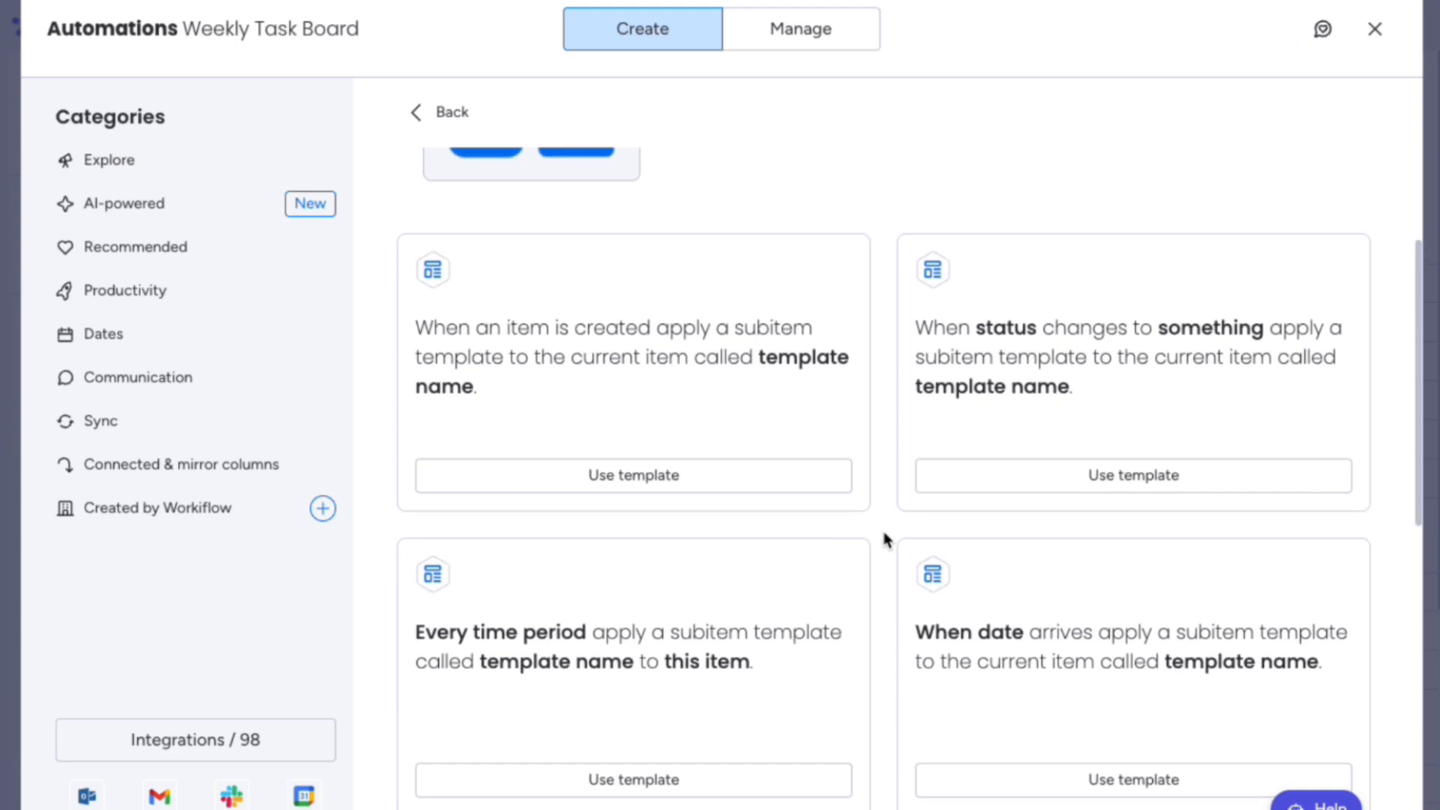
scroll(884, 538, "down", 3)
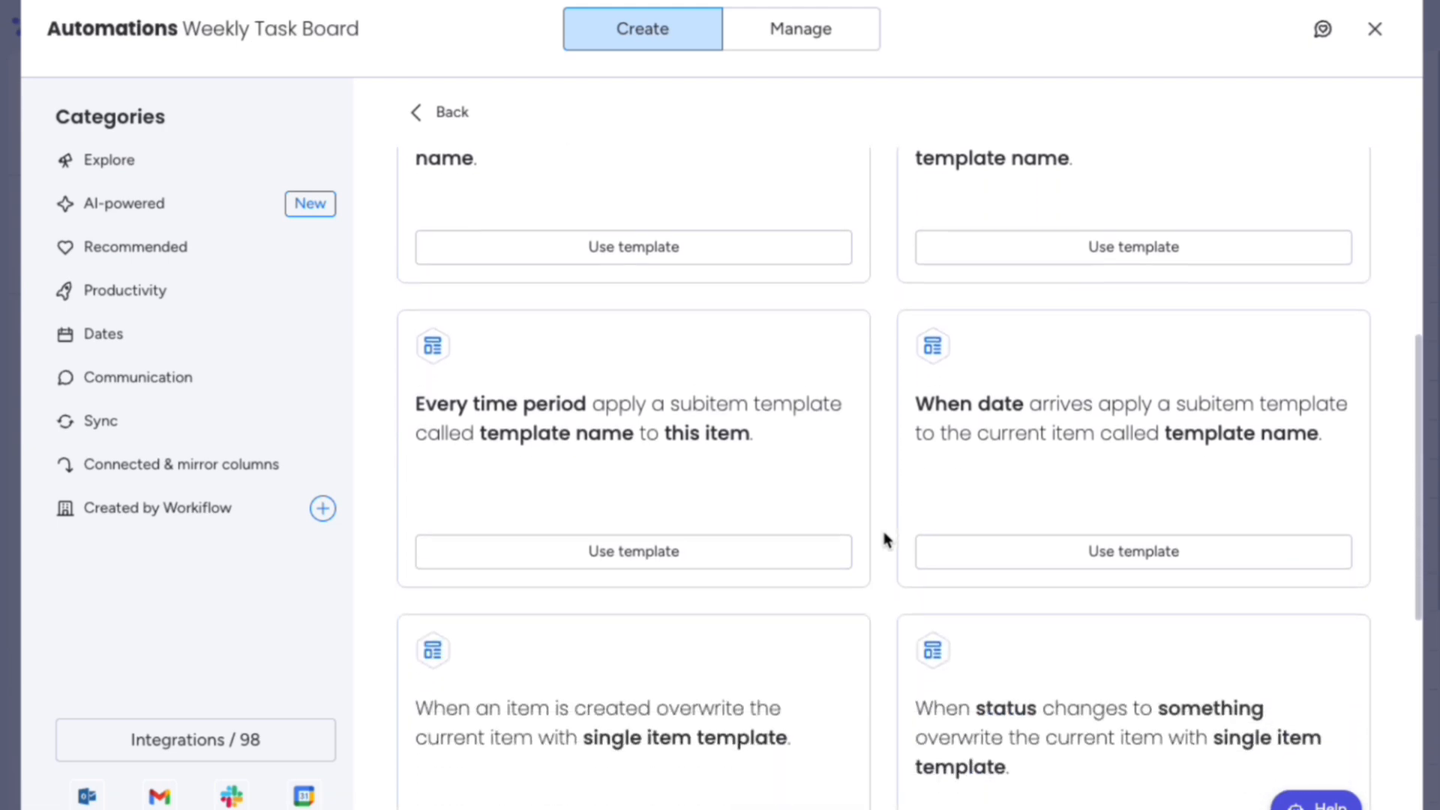
scroll(885, 539, "down", 5)
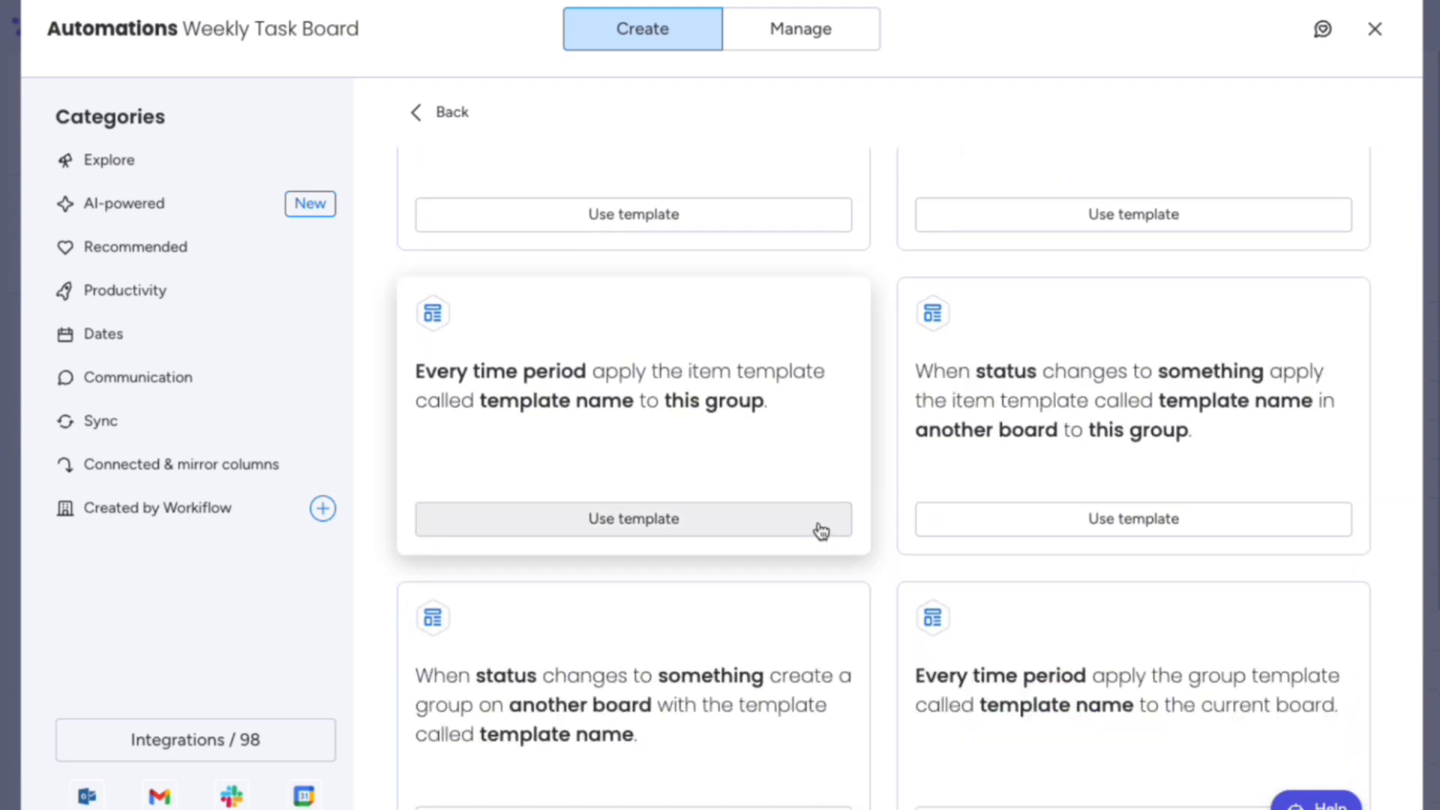
left_click(821, 532)
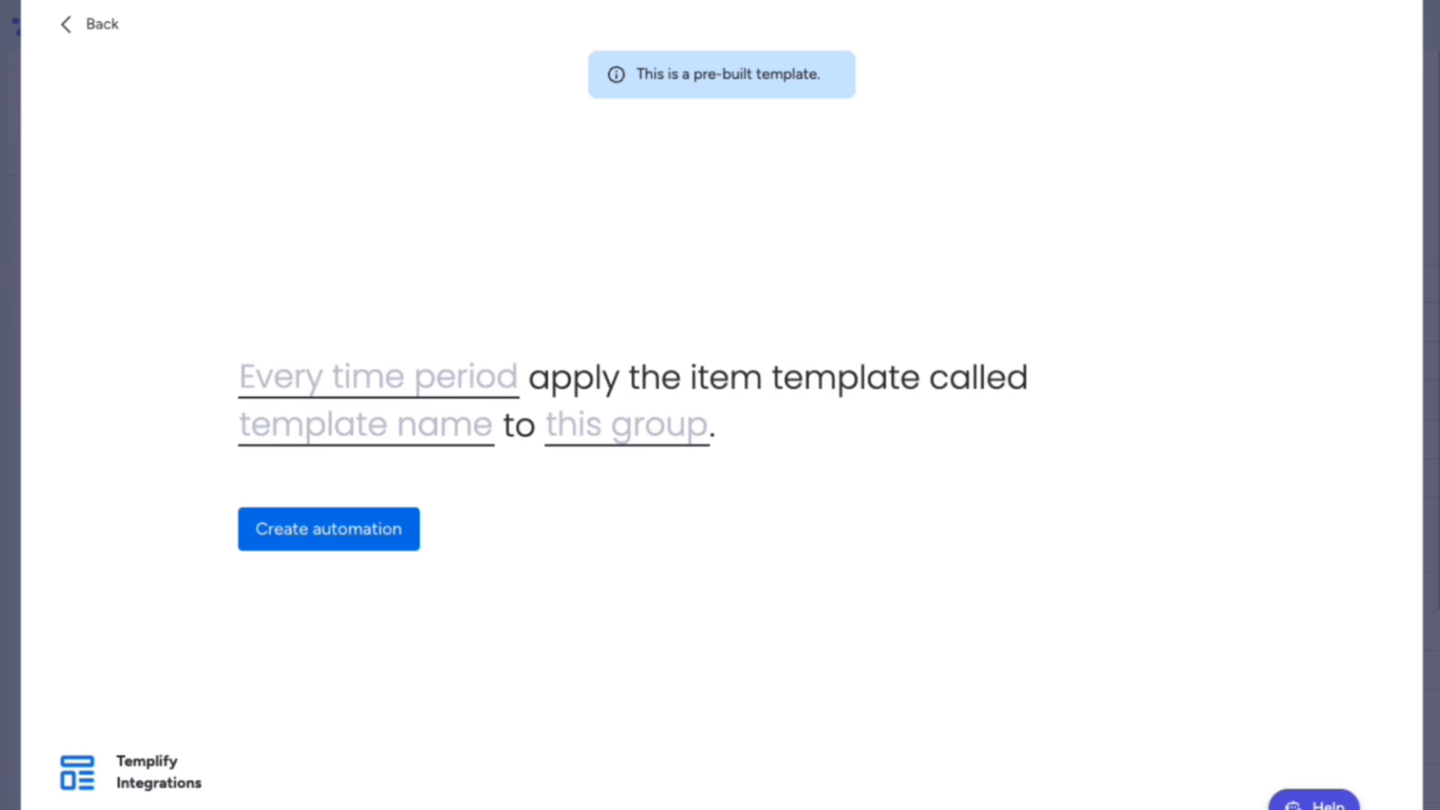
Step: Schedule the recipe to run weekly on Sundays at 8:30 AM
left_click(474, 388)
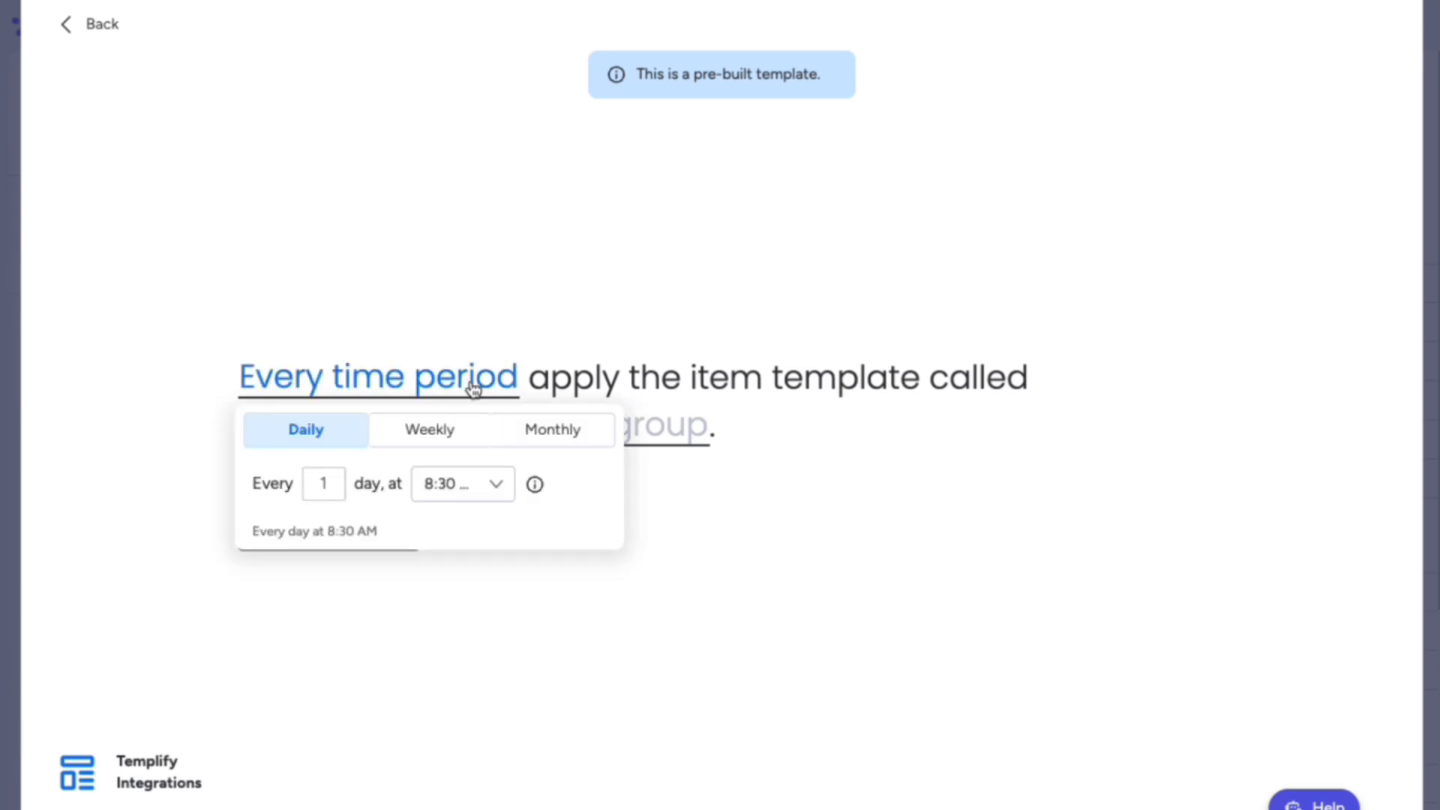
left_click(466, 441)
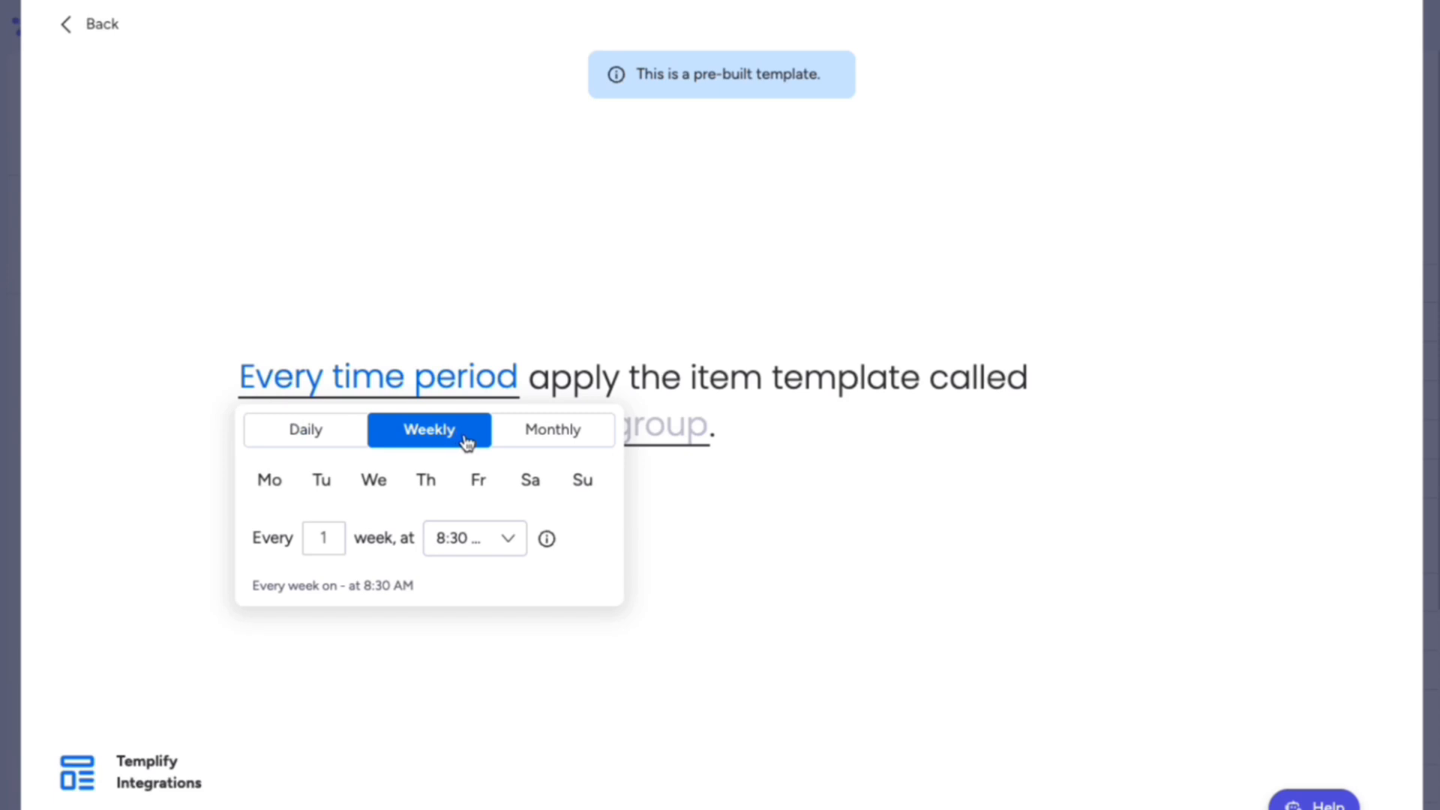
left_click(584, 488)
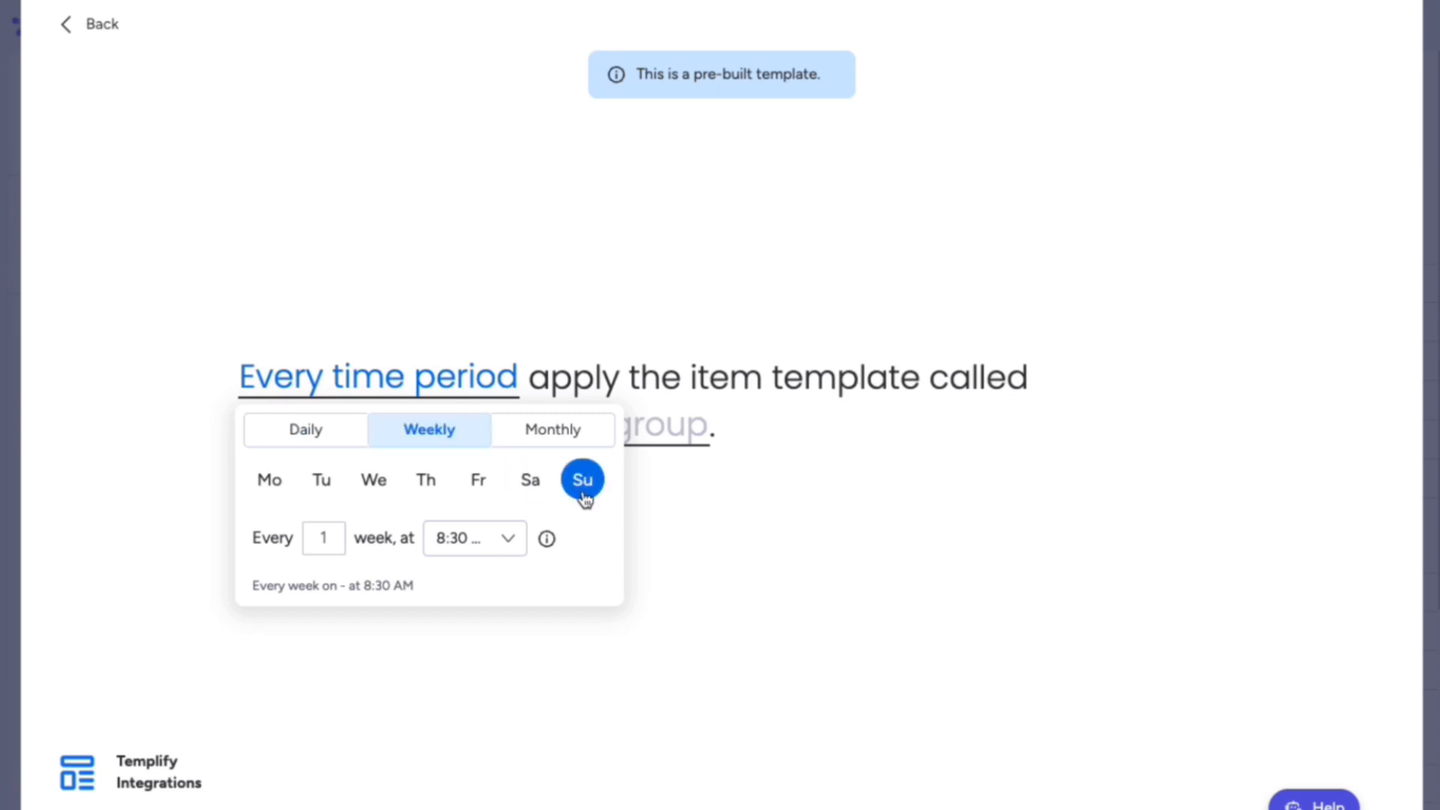
left_click(606, 307)
Step: Set the recipe to apply the Weekly Posting Schedule template to the New Tasks group
left_click(477, 433)
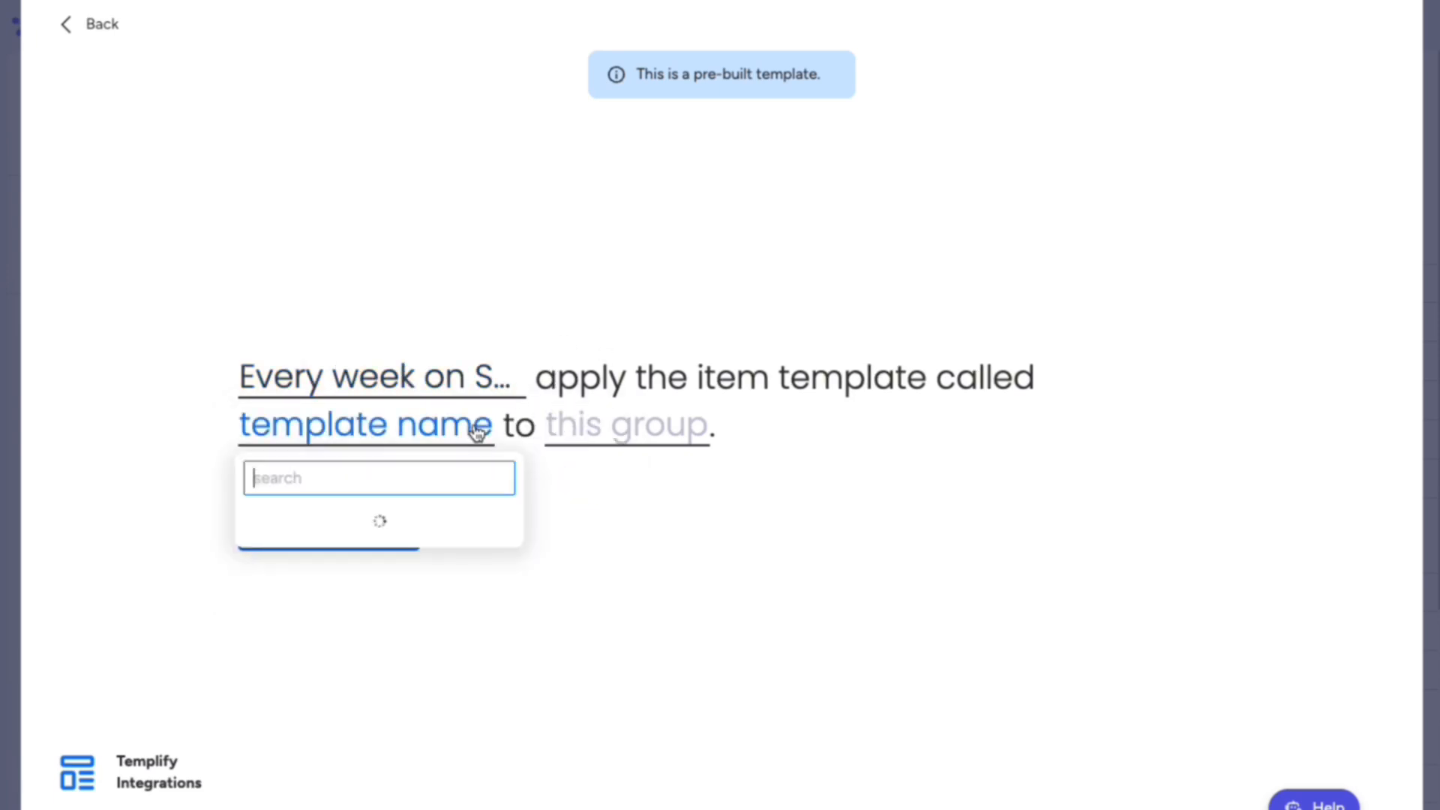
type("Weekly")
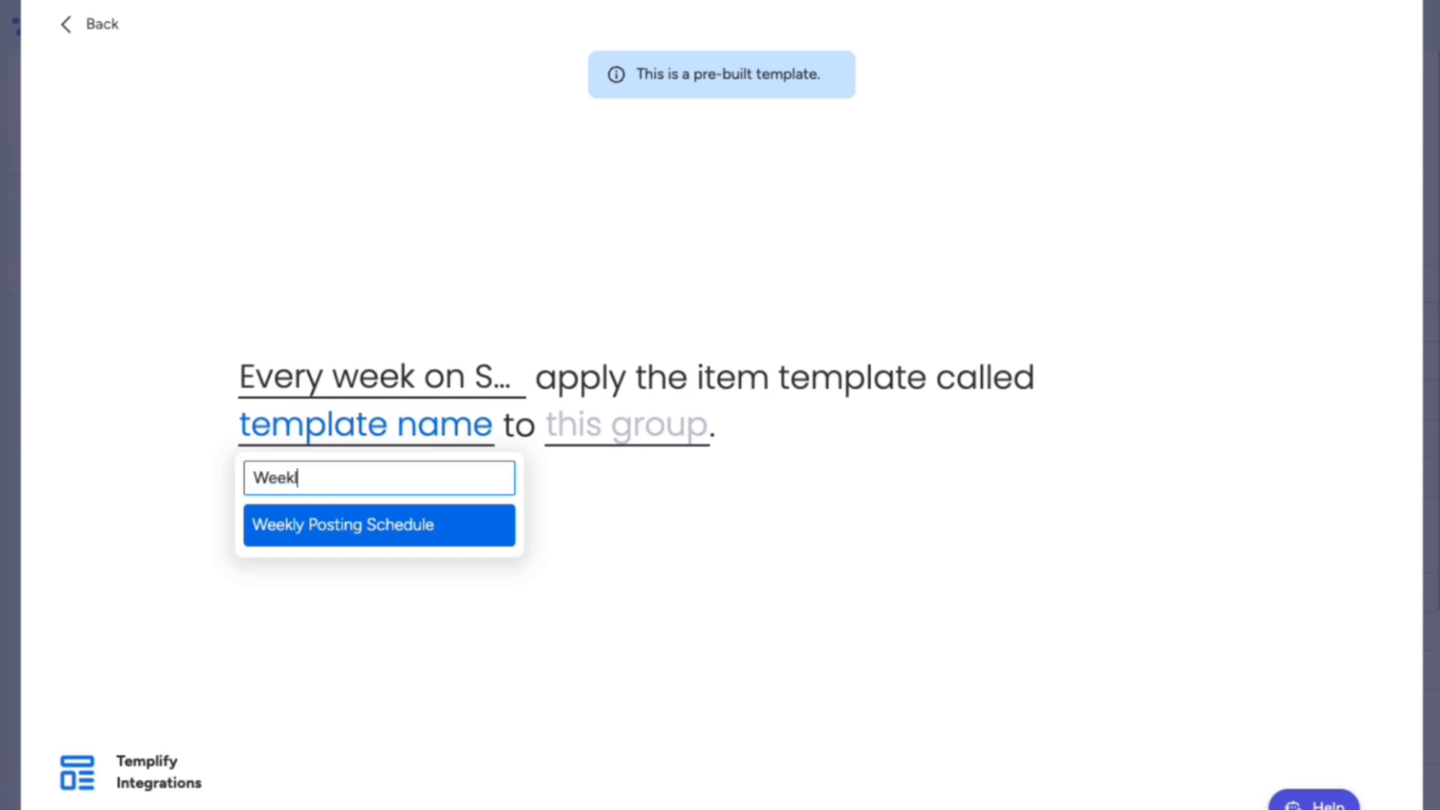
left_click(472, 523)
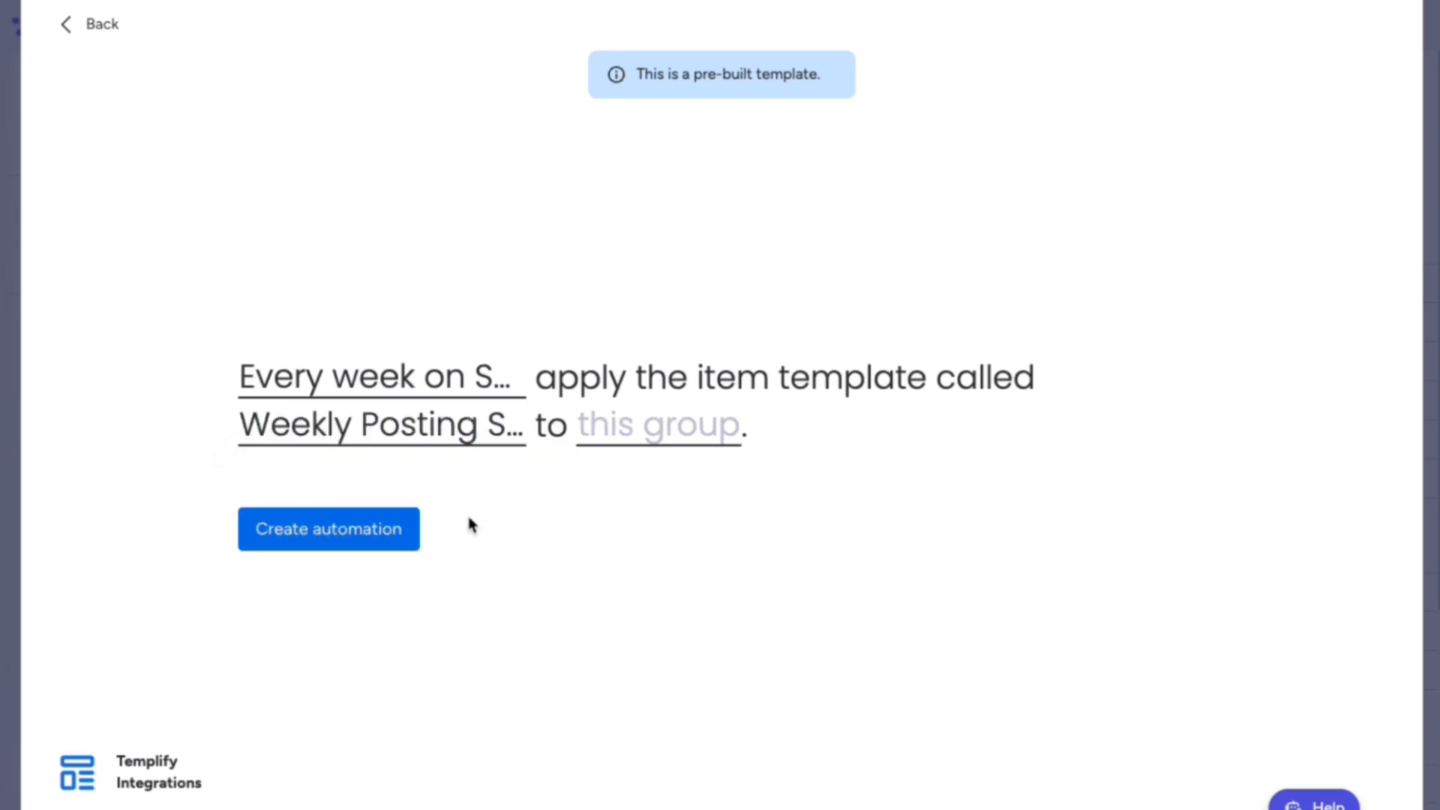
left_click(622, 435)
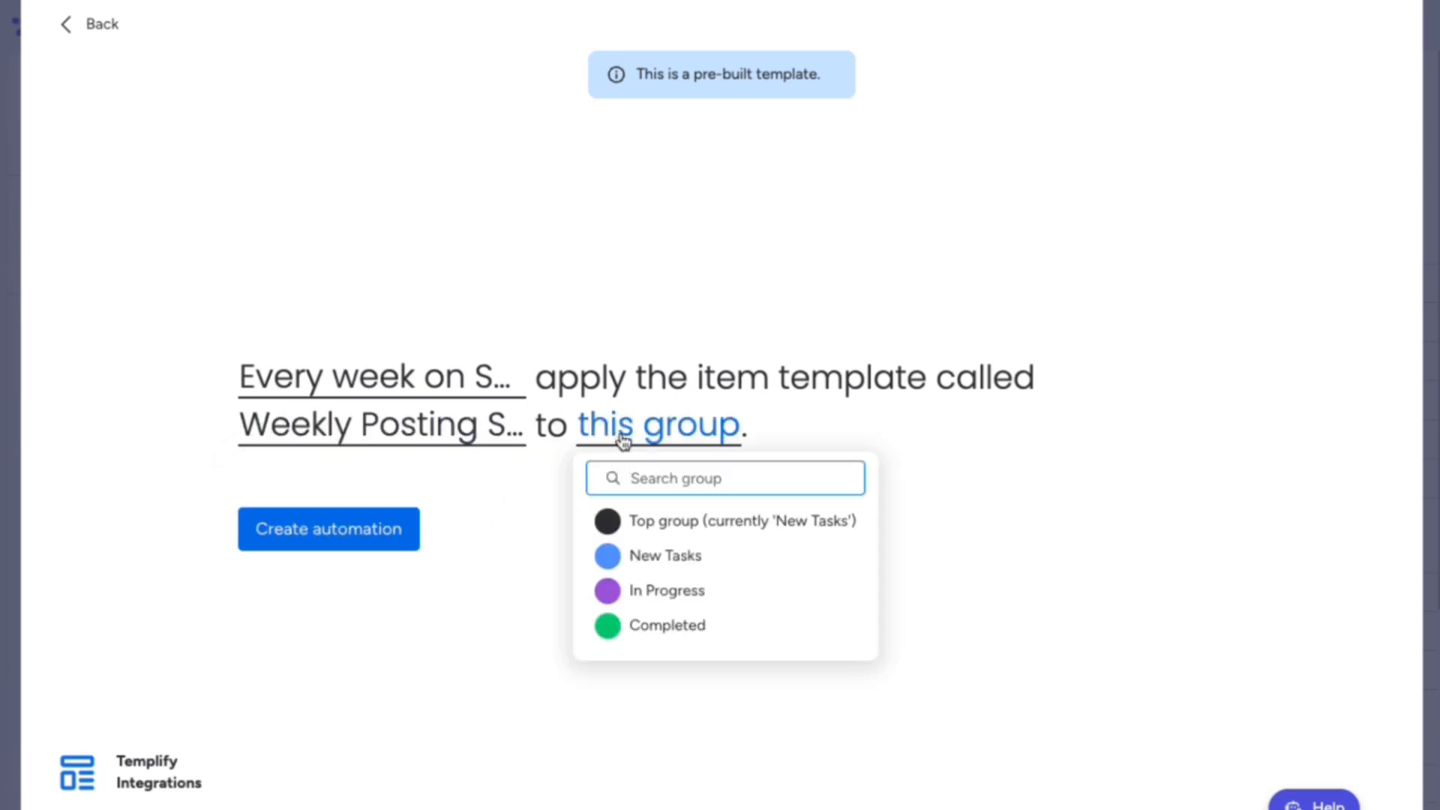
left_click(634, 555)
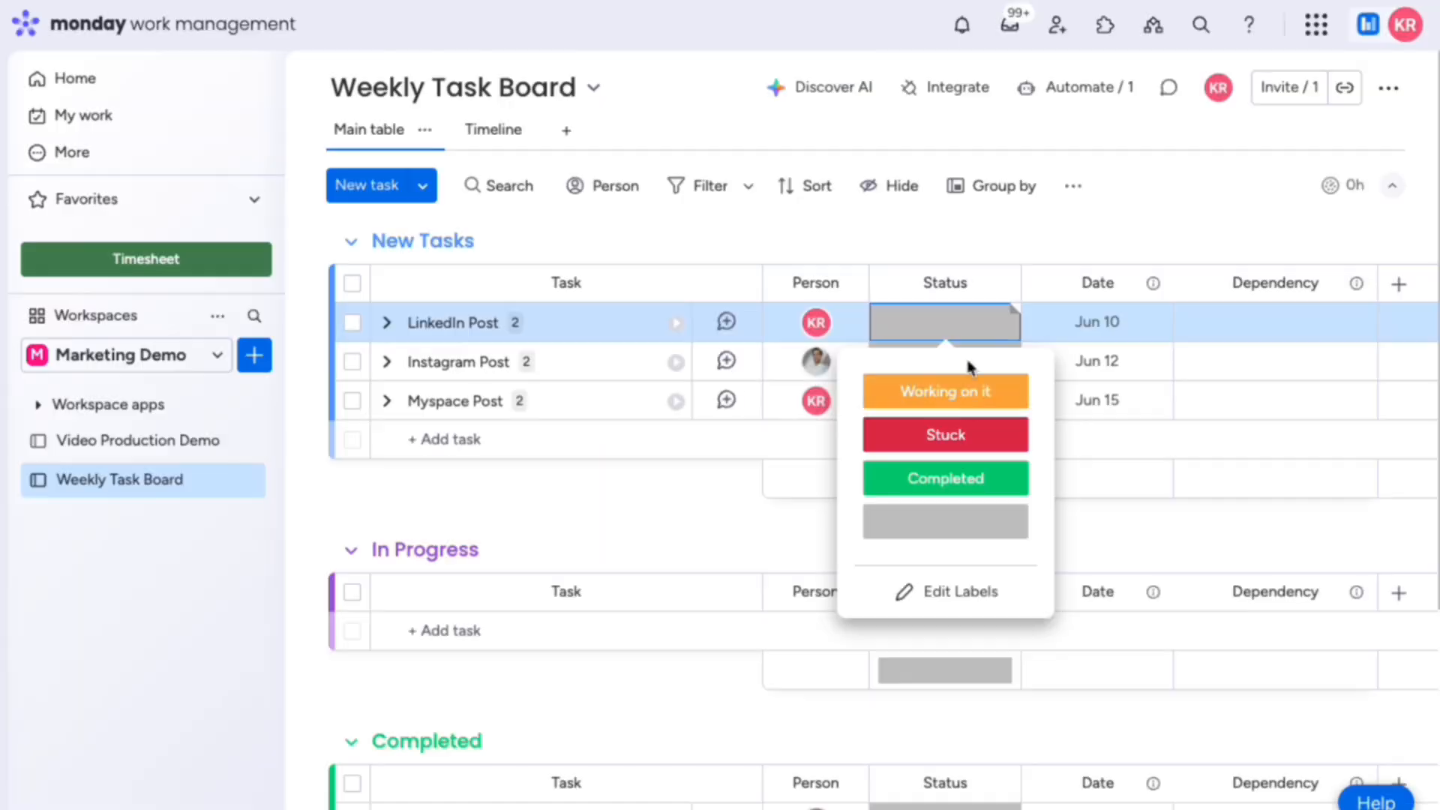
Step: Set LinkedIn Post's status to Completed
left_click(974, 479)
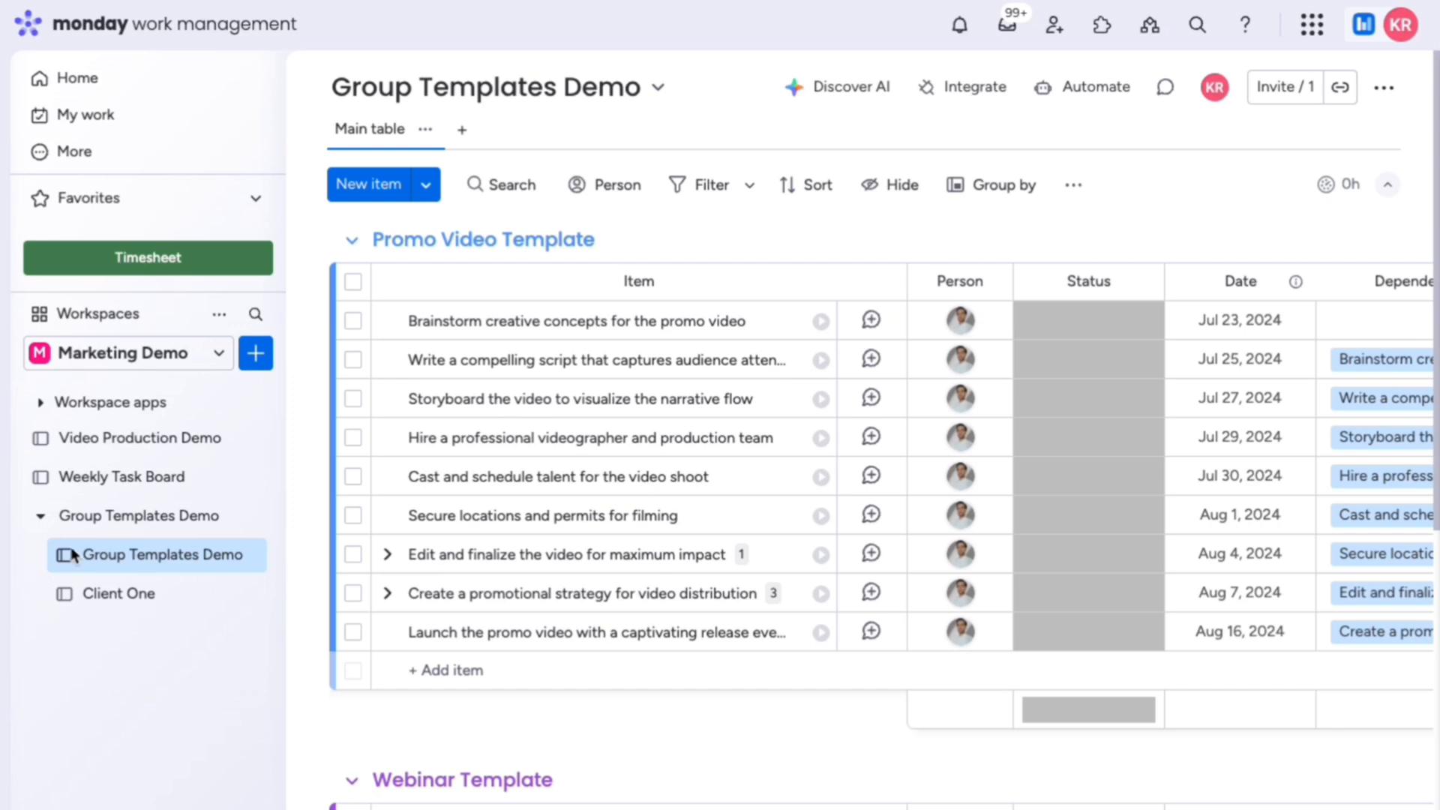
Step: Launch Templify from the Promo Video Template group's options menu
left_click(315, 240)
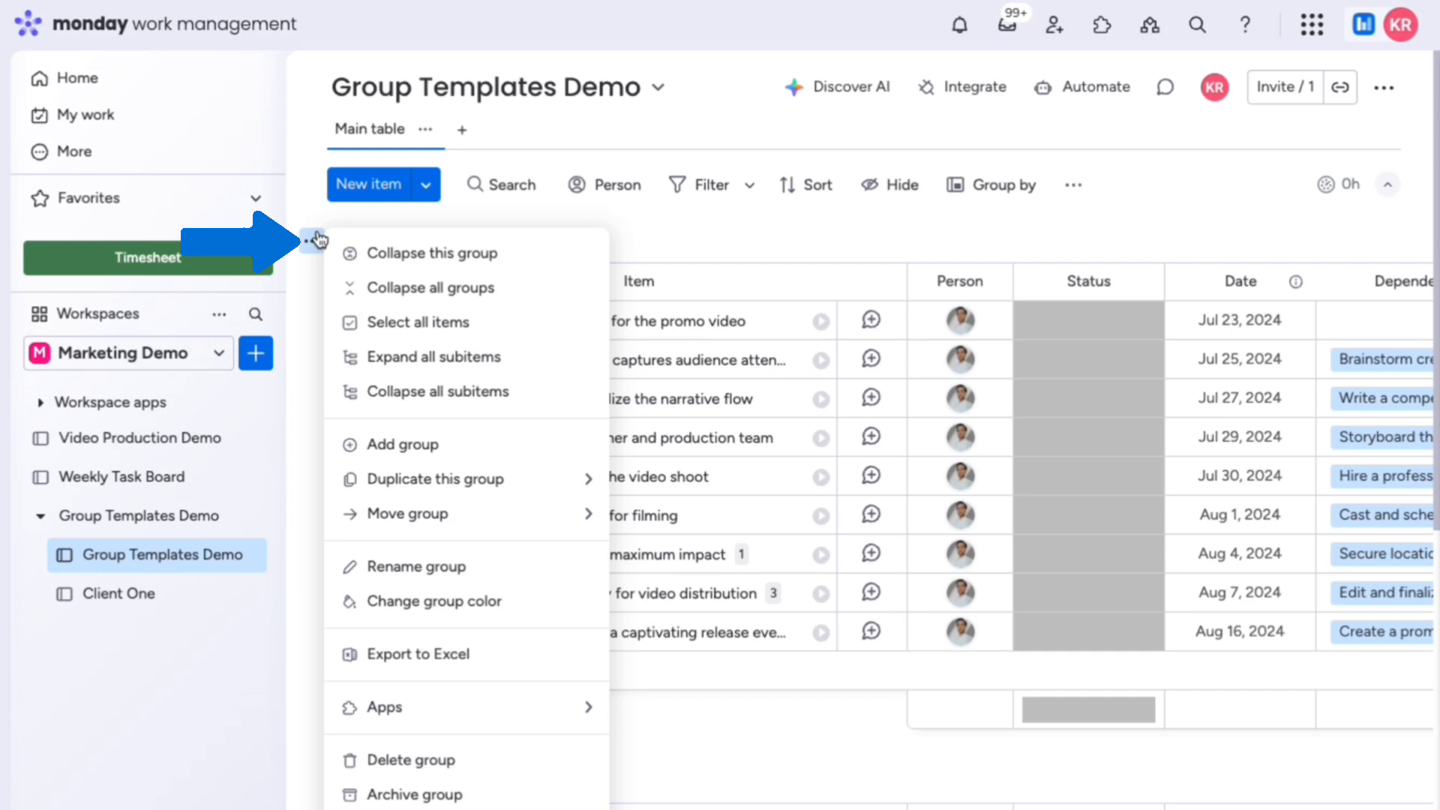
mouse_move(446, 704)
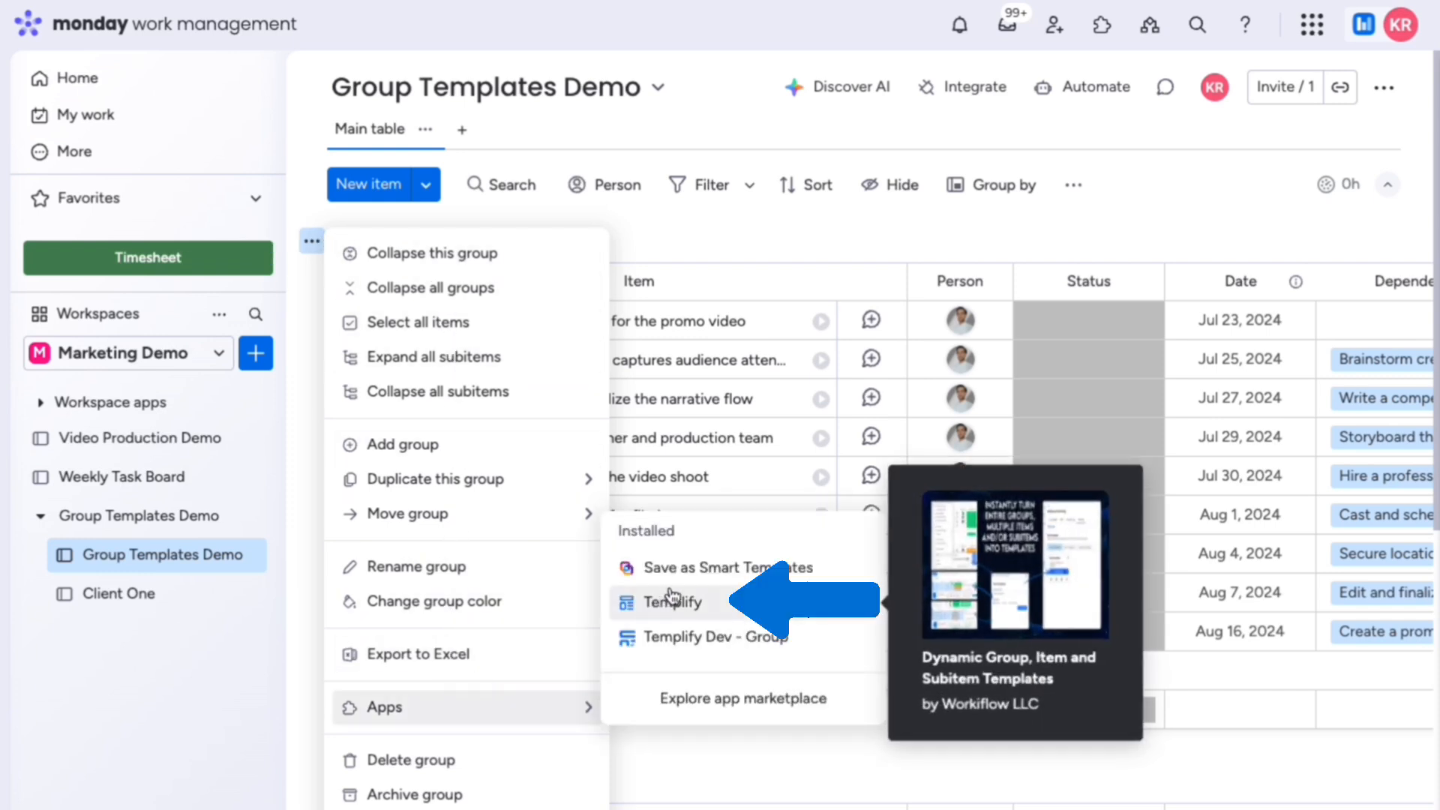
left_click(678, 601)
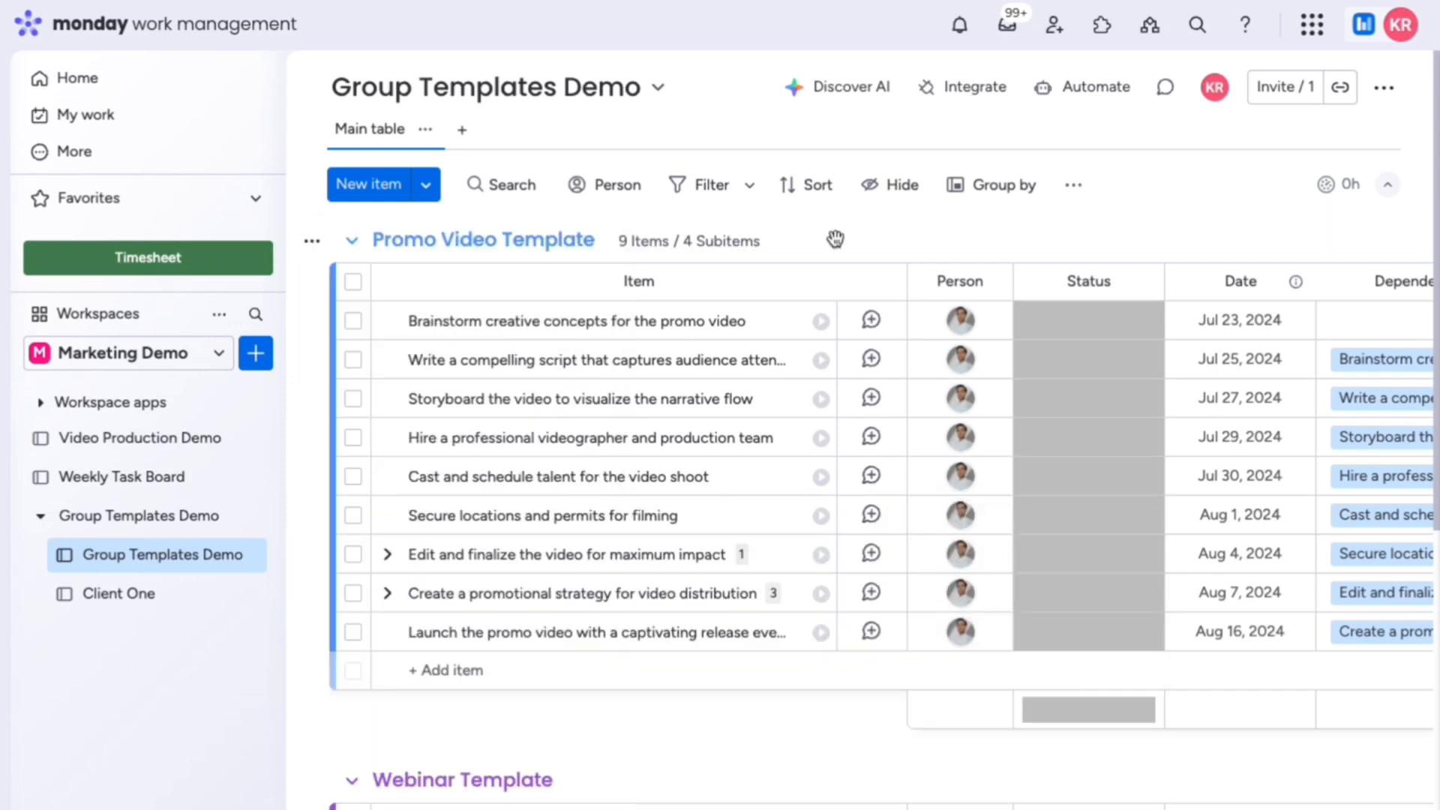
Step: Edit and save the Group Templates Demo template from Brainstorm creative concepts' Templify tab
left_click(771, 324)
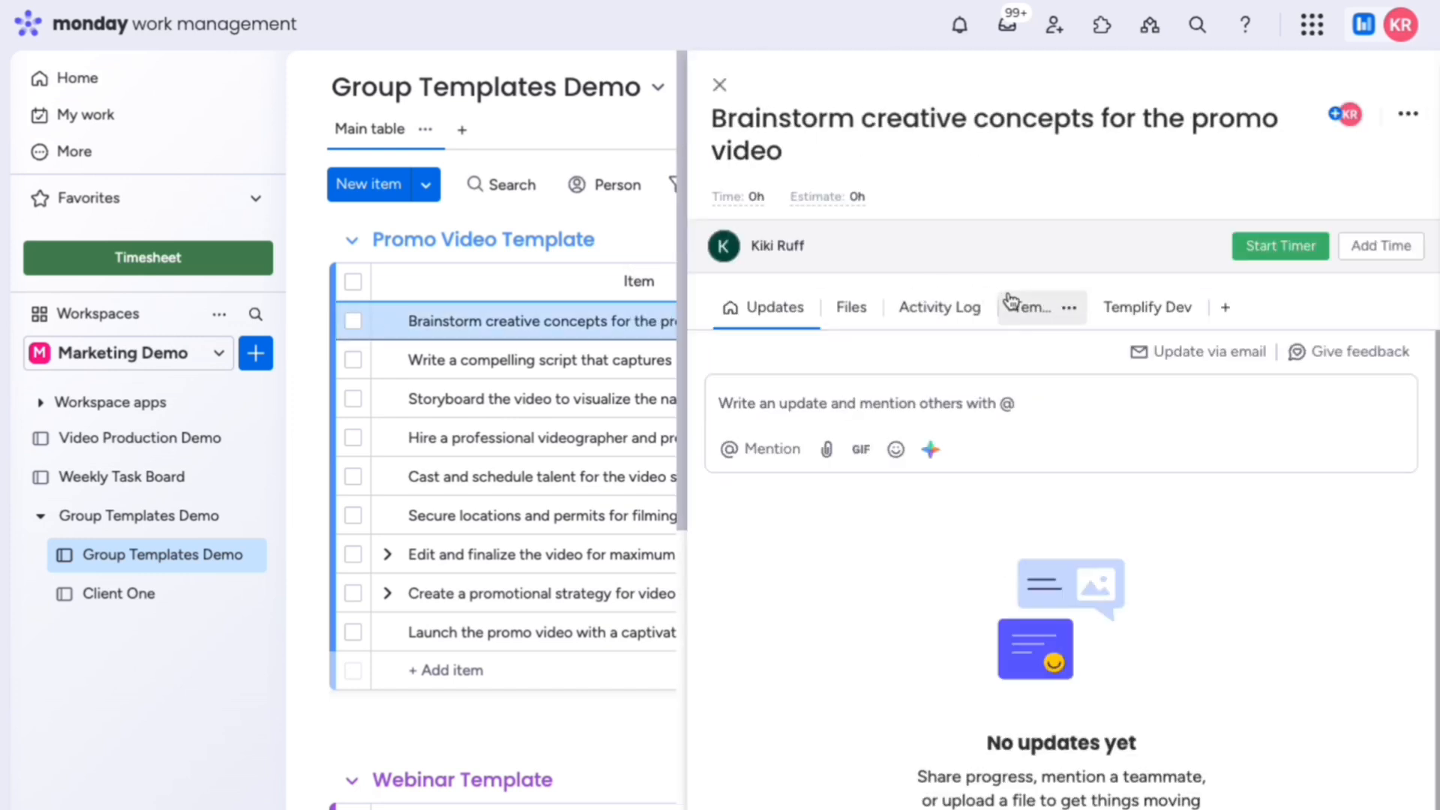
left_click(1028, 309)
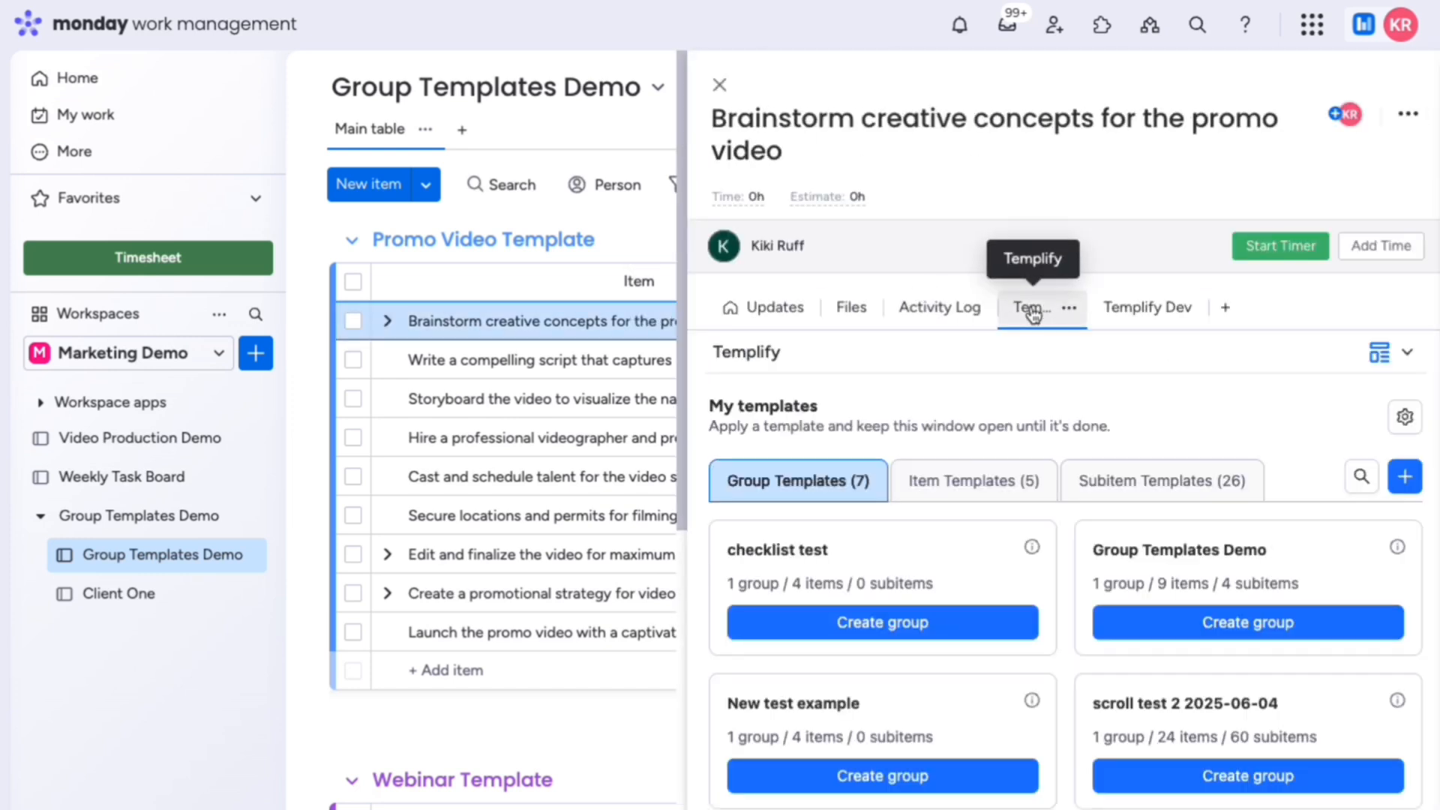
left_click(1405, 477)
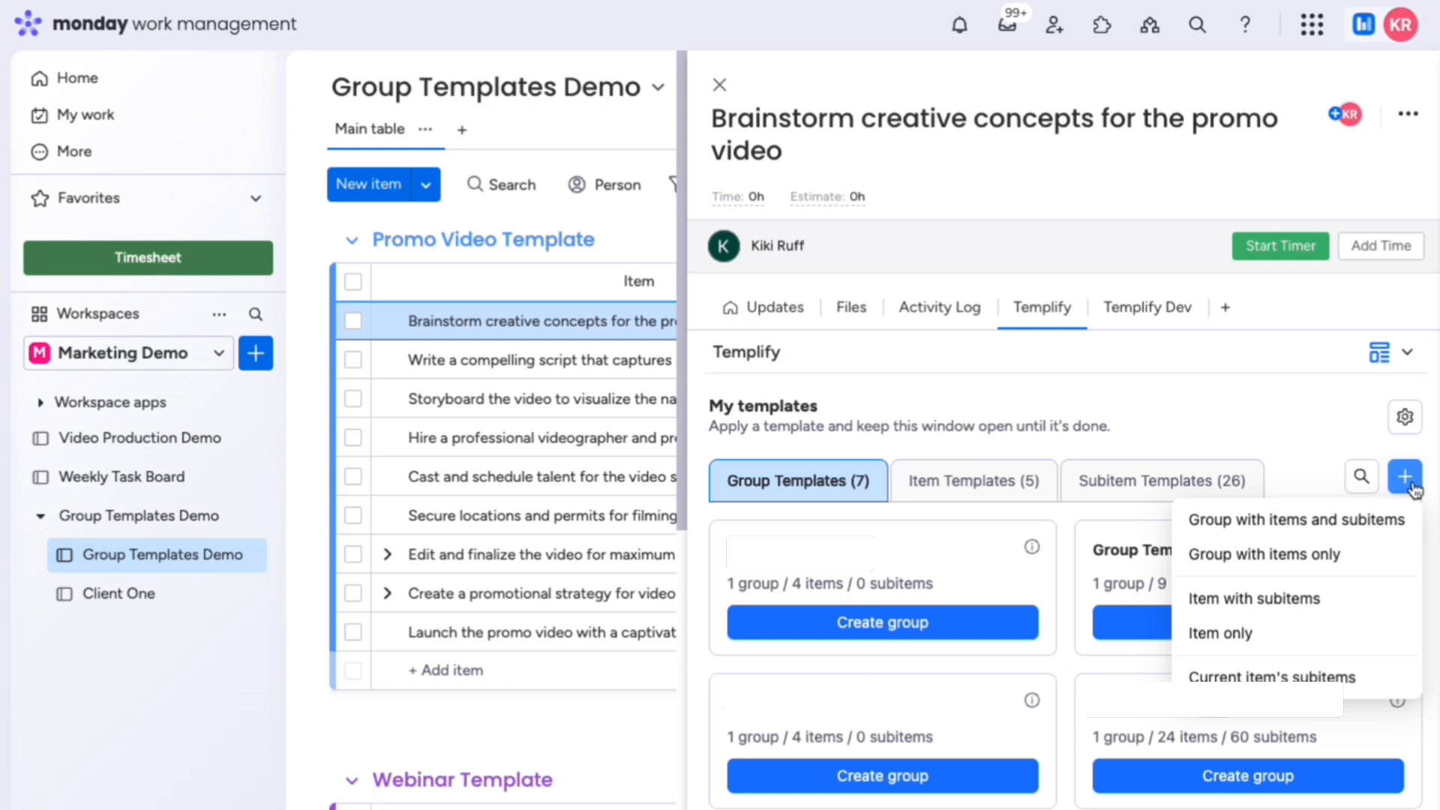
left_click(1220, 633)
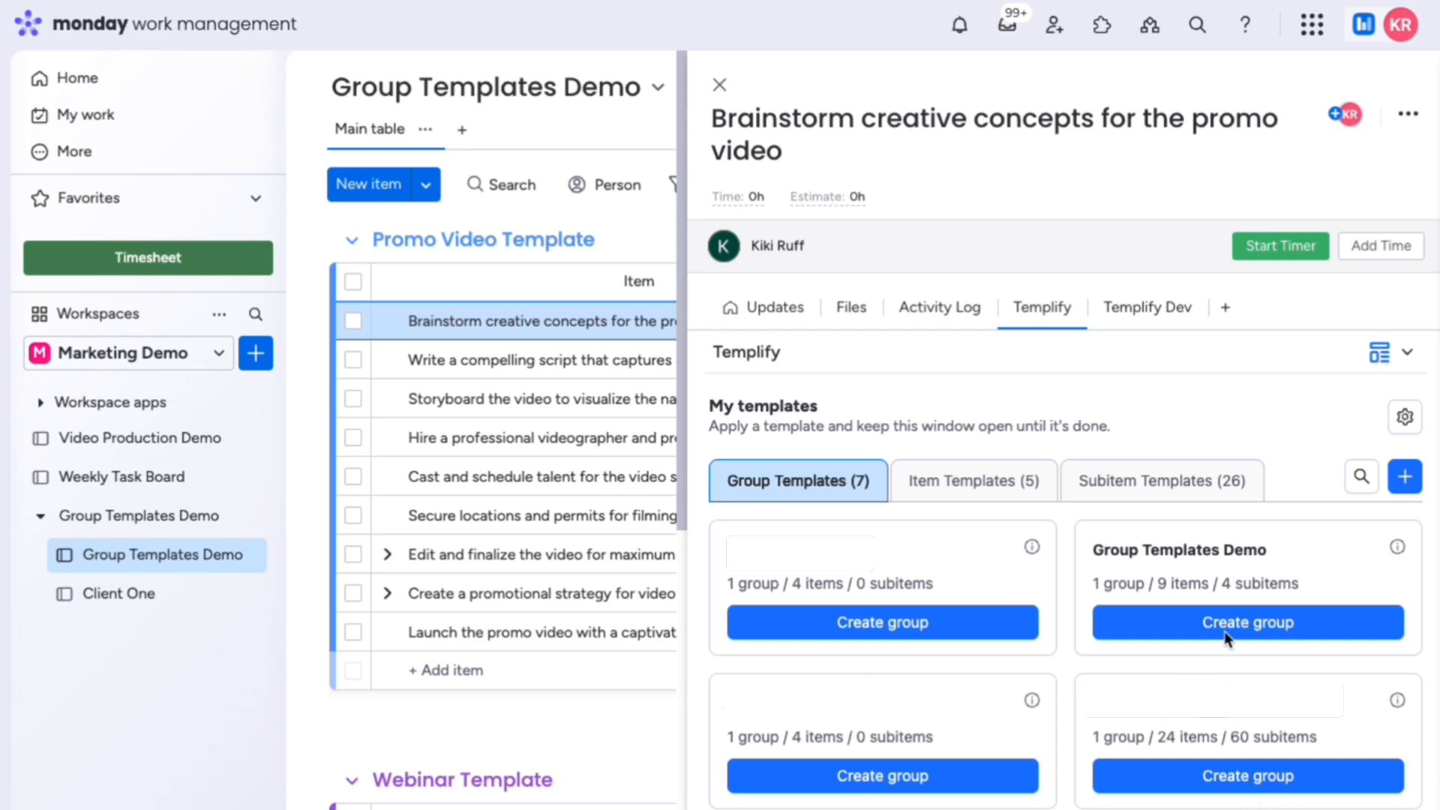
mouse_move(1234, 624)
left_click(1206, 677)
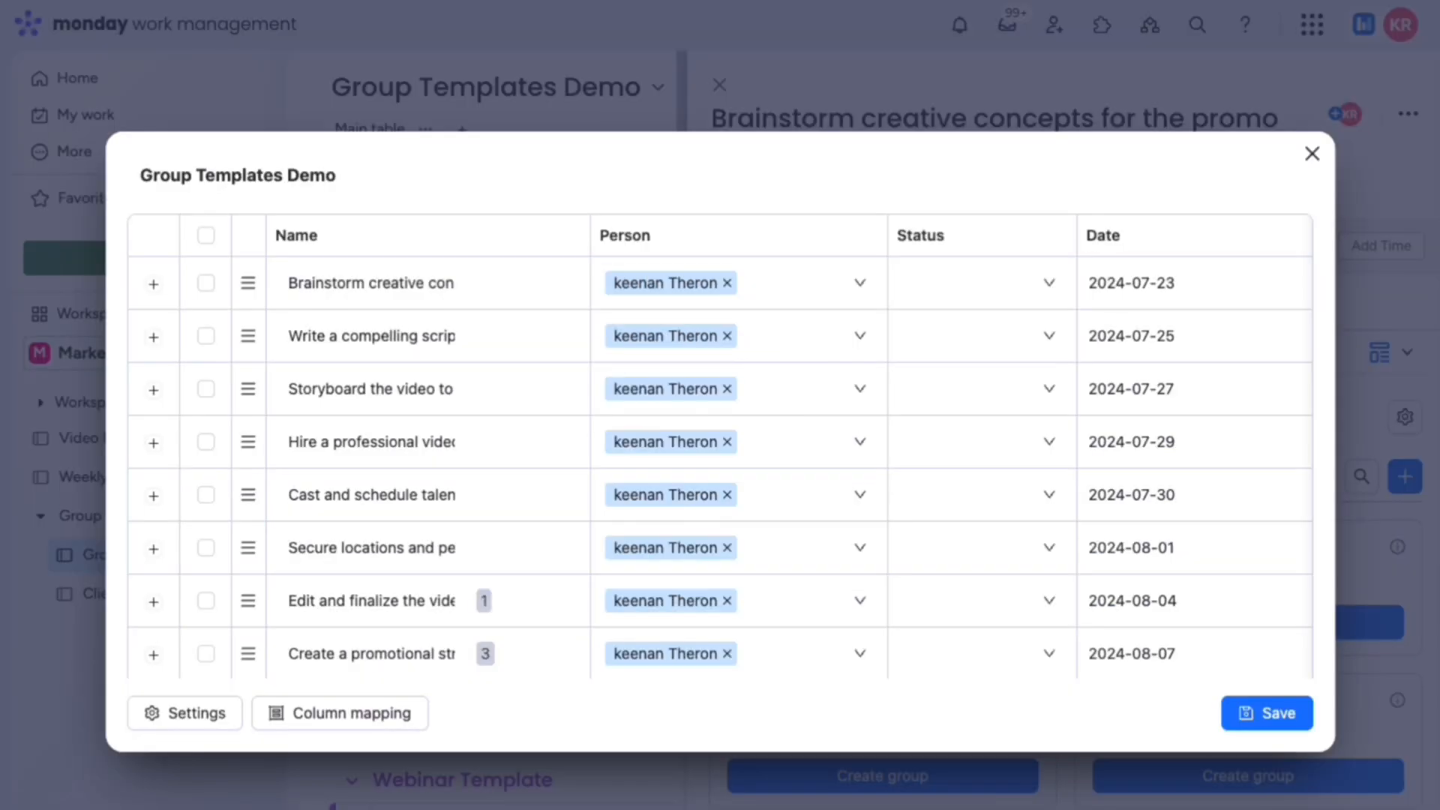
left_click(1266, 721)
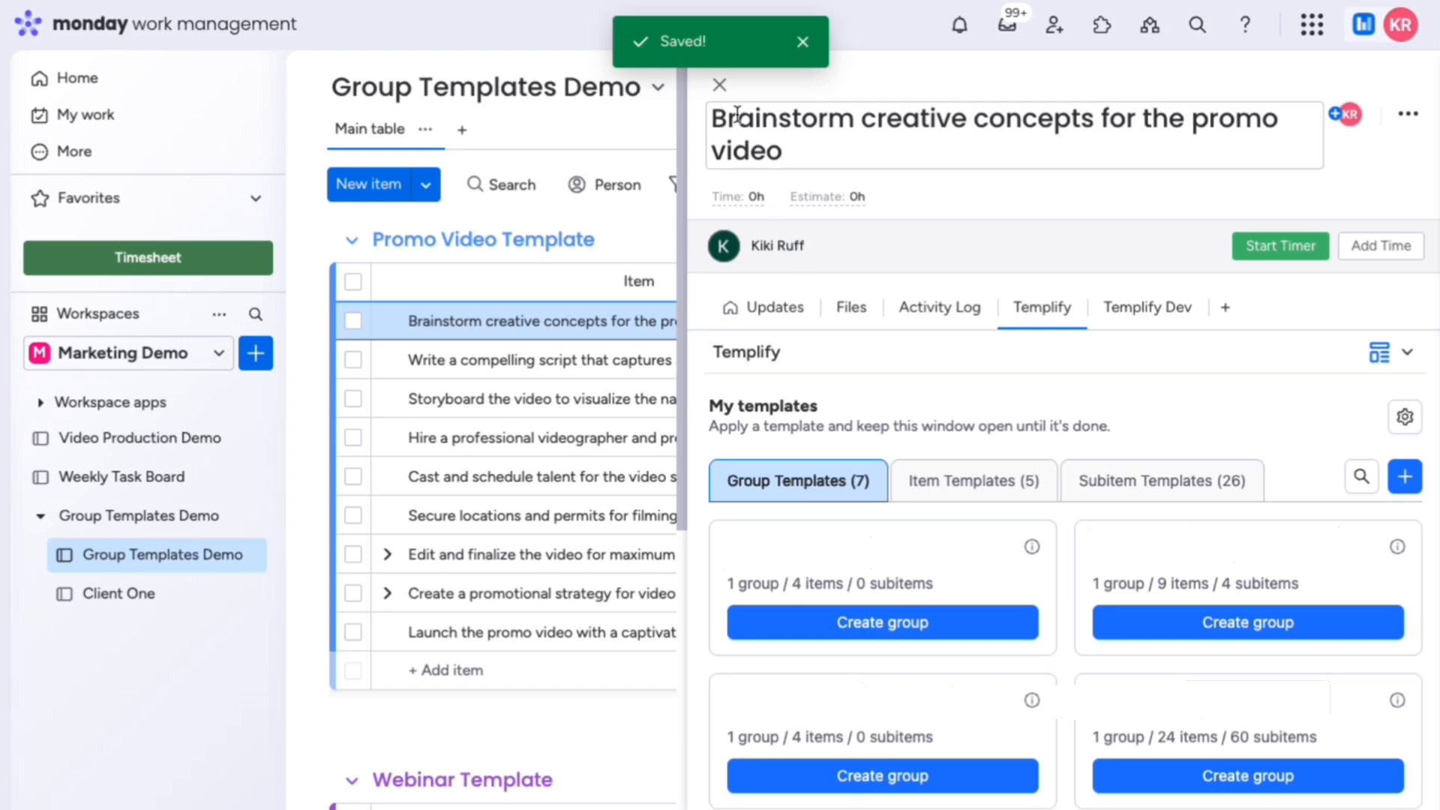
left_click(720, 92)
Step: Open the Client One board and check the New item's Templify templates
left_click(139, 593)
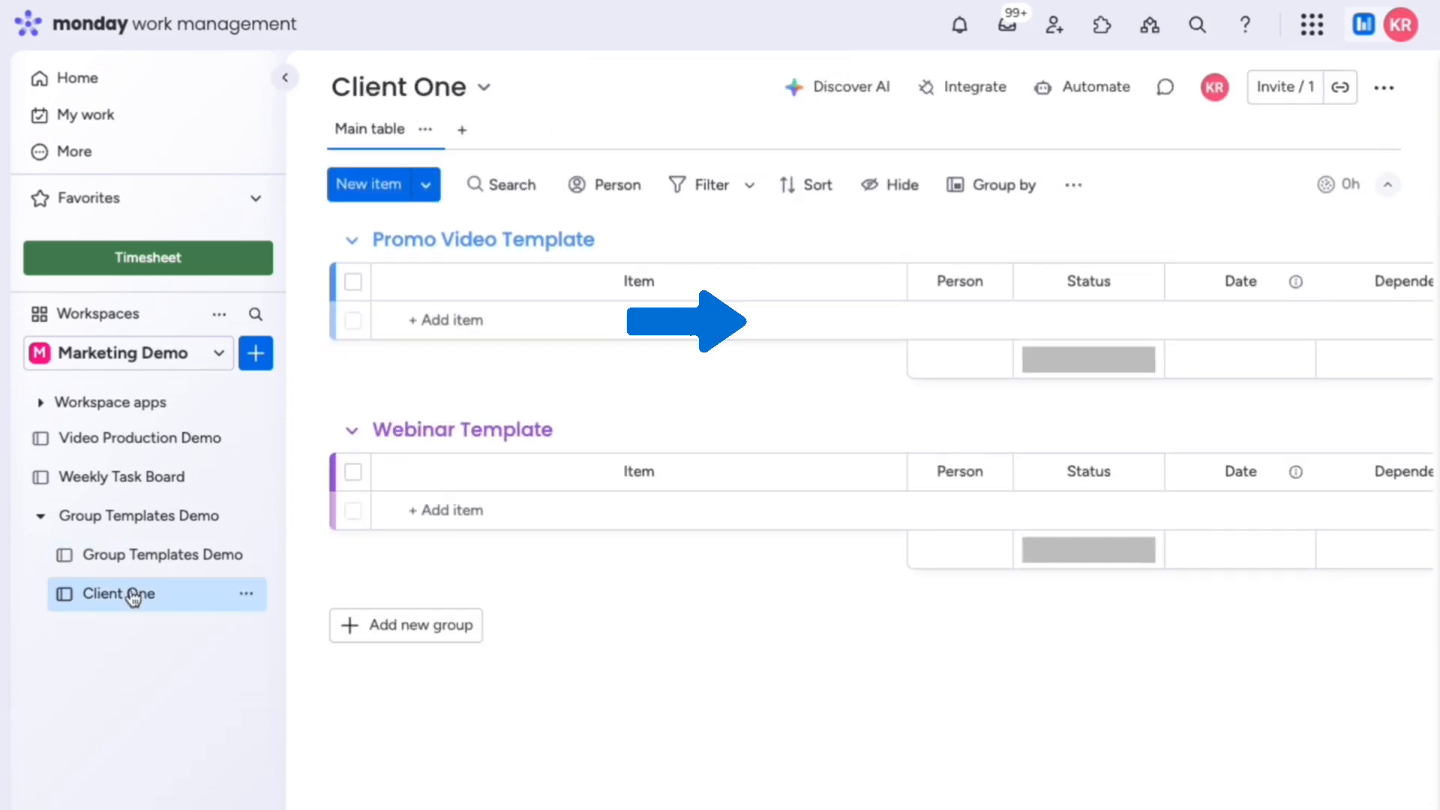
left_click(778, 321)
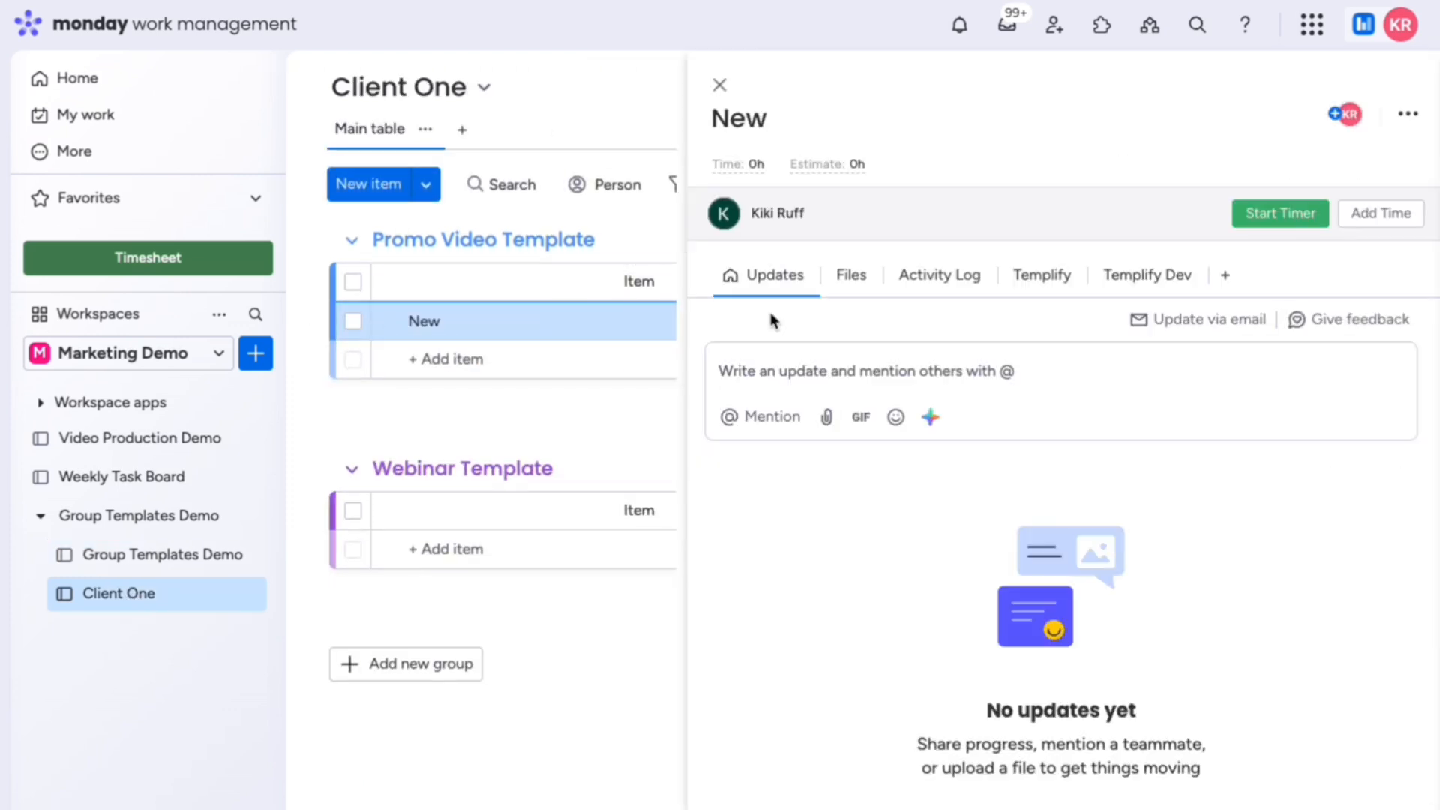
left_click(1039, 275)
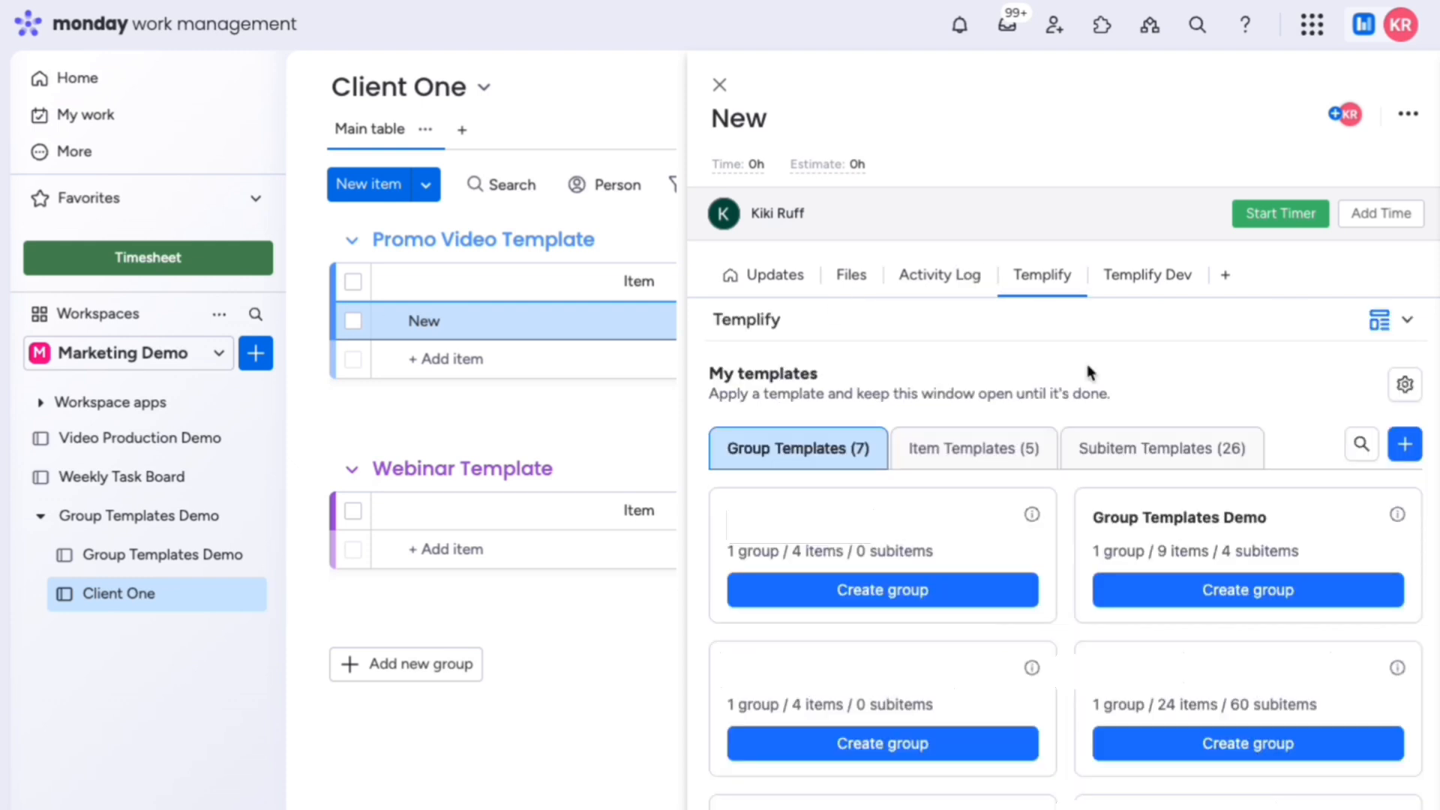
left_click(718, 87)
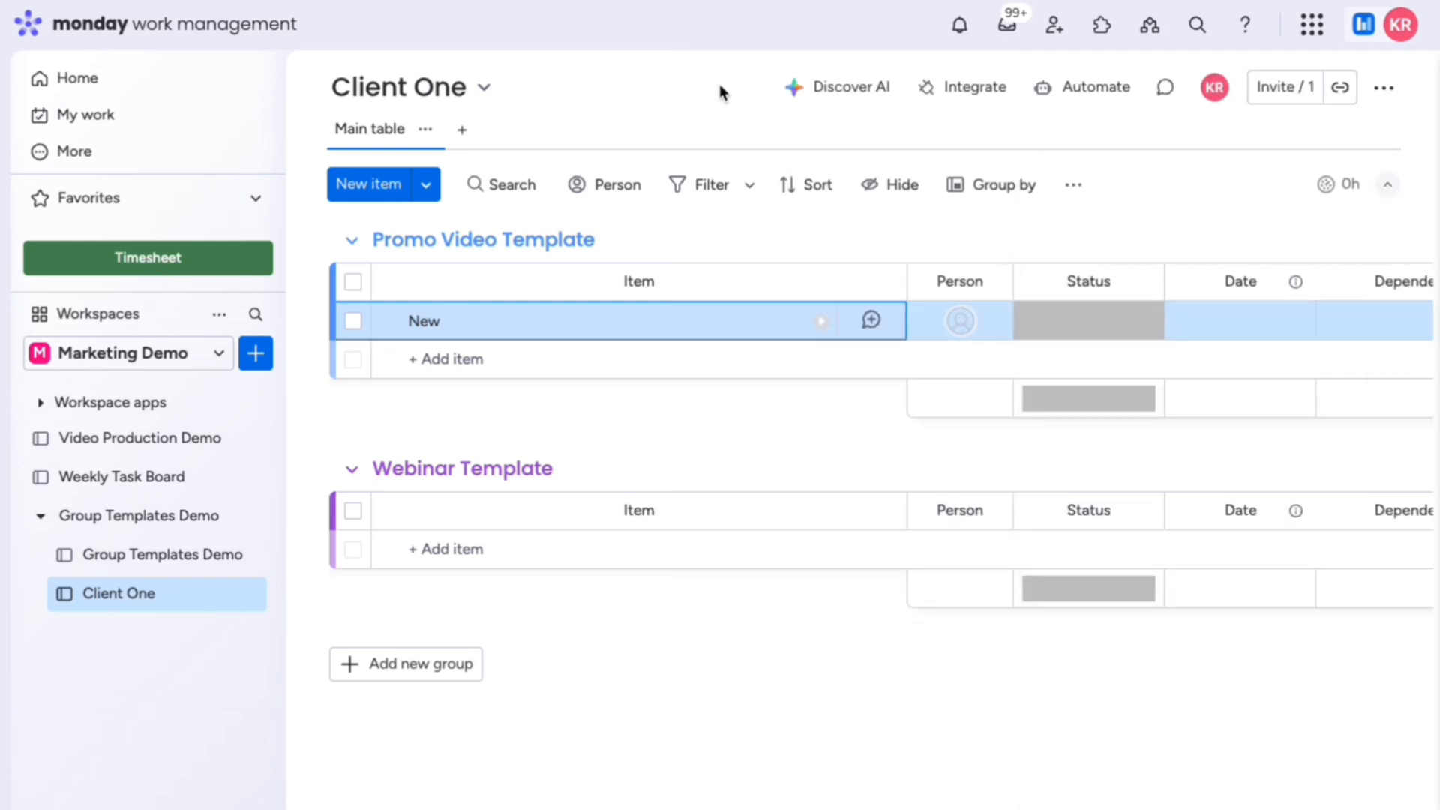
Step: Start the Templify status-change item template recipe from Client One's integrations
left_click(950, 90)
type("Te")
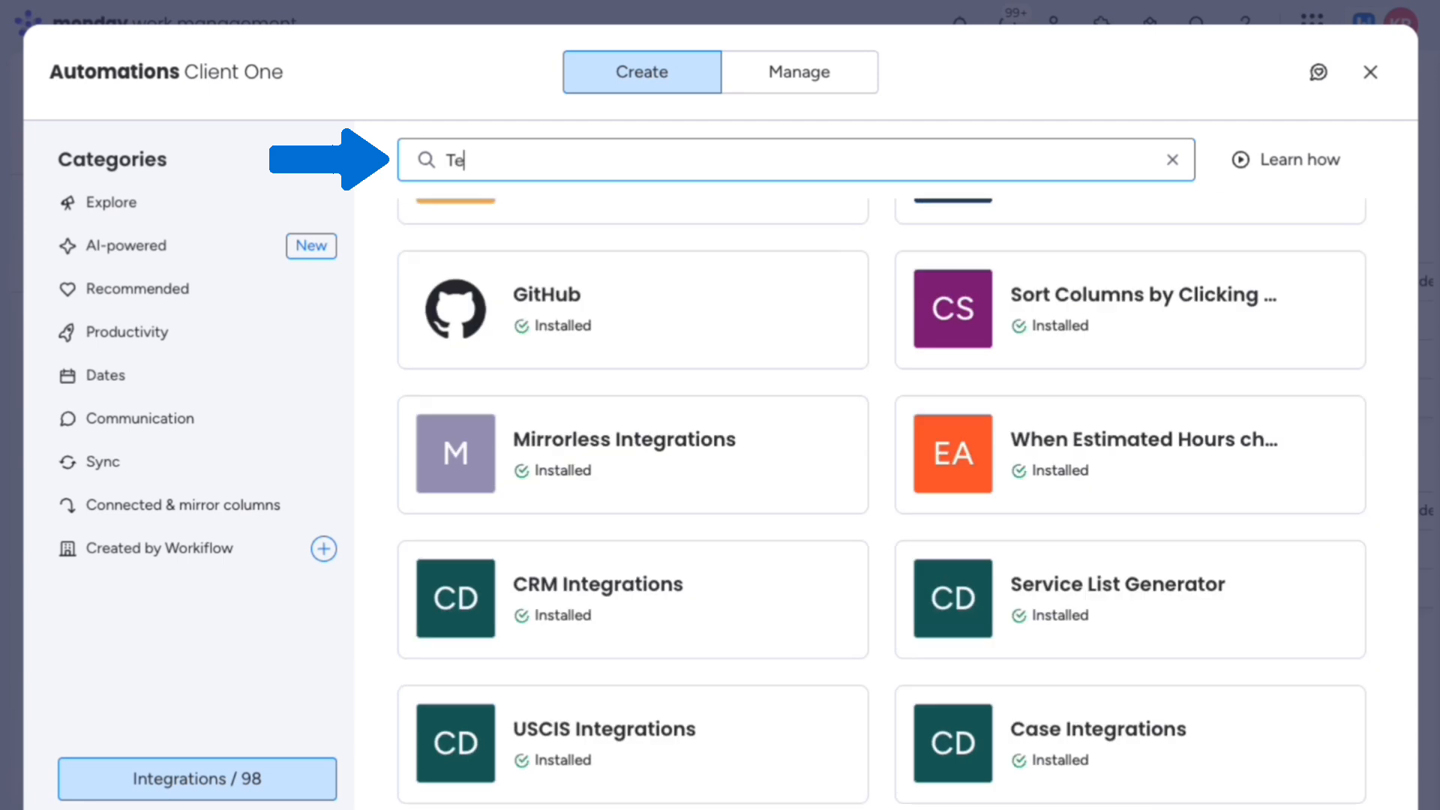
type("mplify")
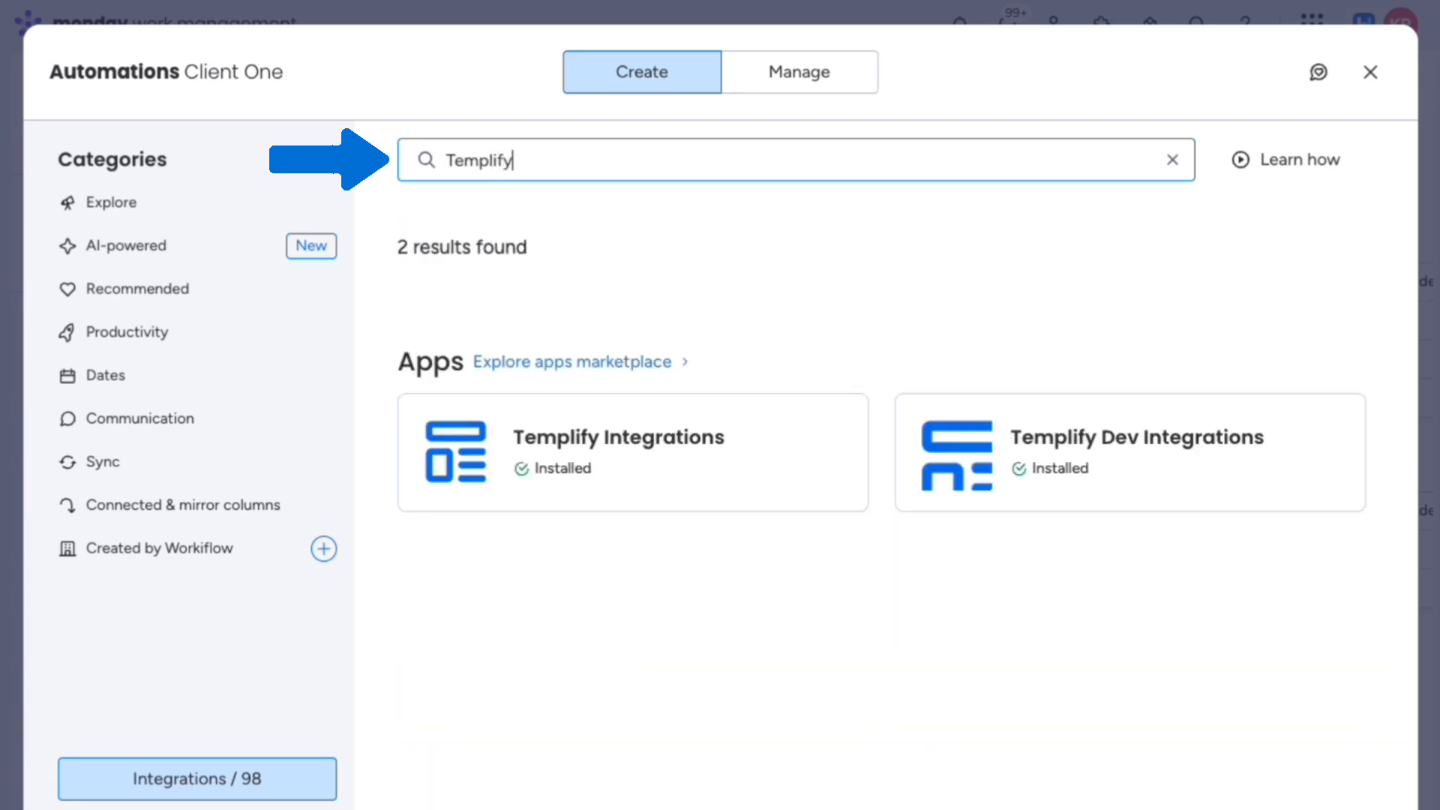
left_click(592, 448)
scroll(1382, 563, "down", 8)
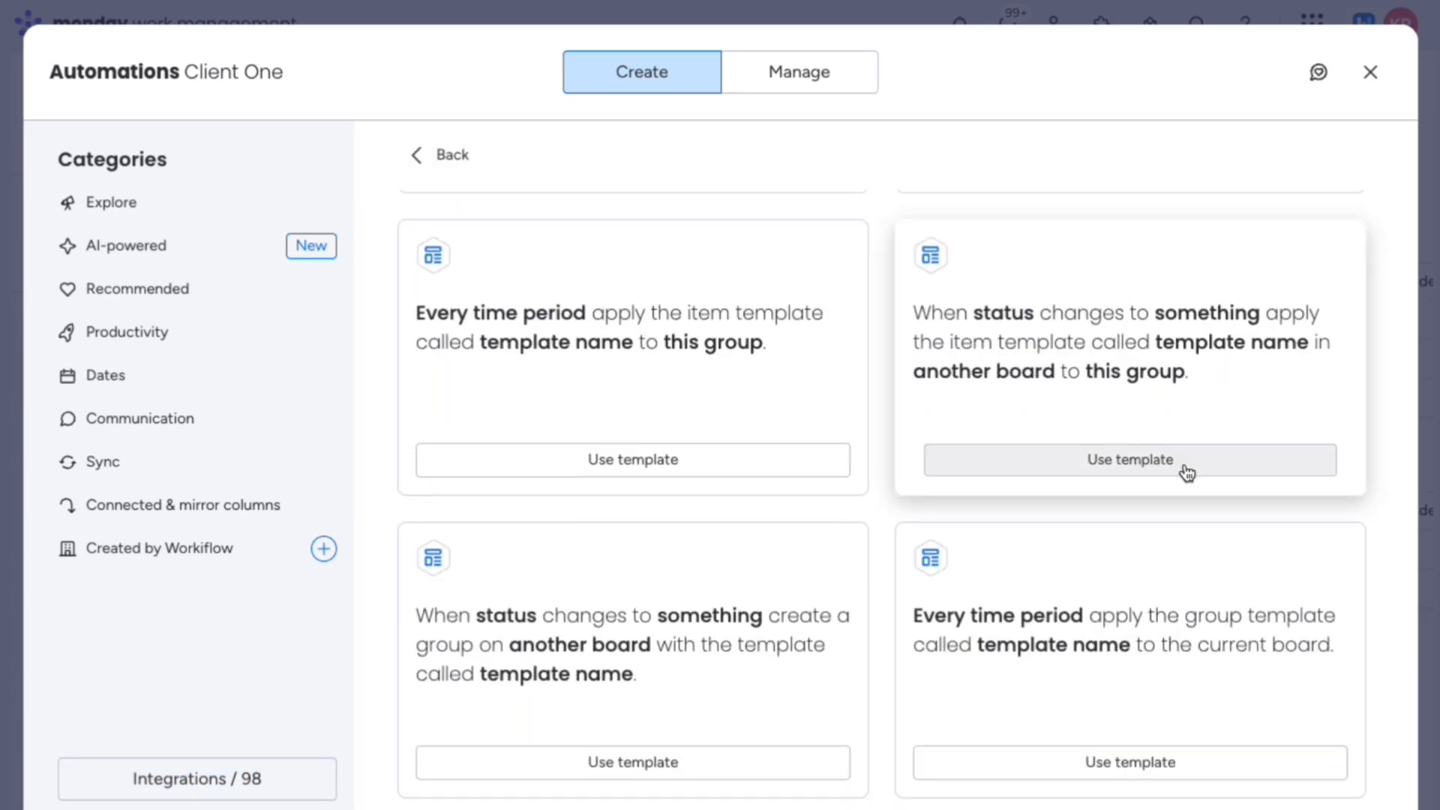
left_click(1186, 473)
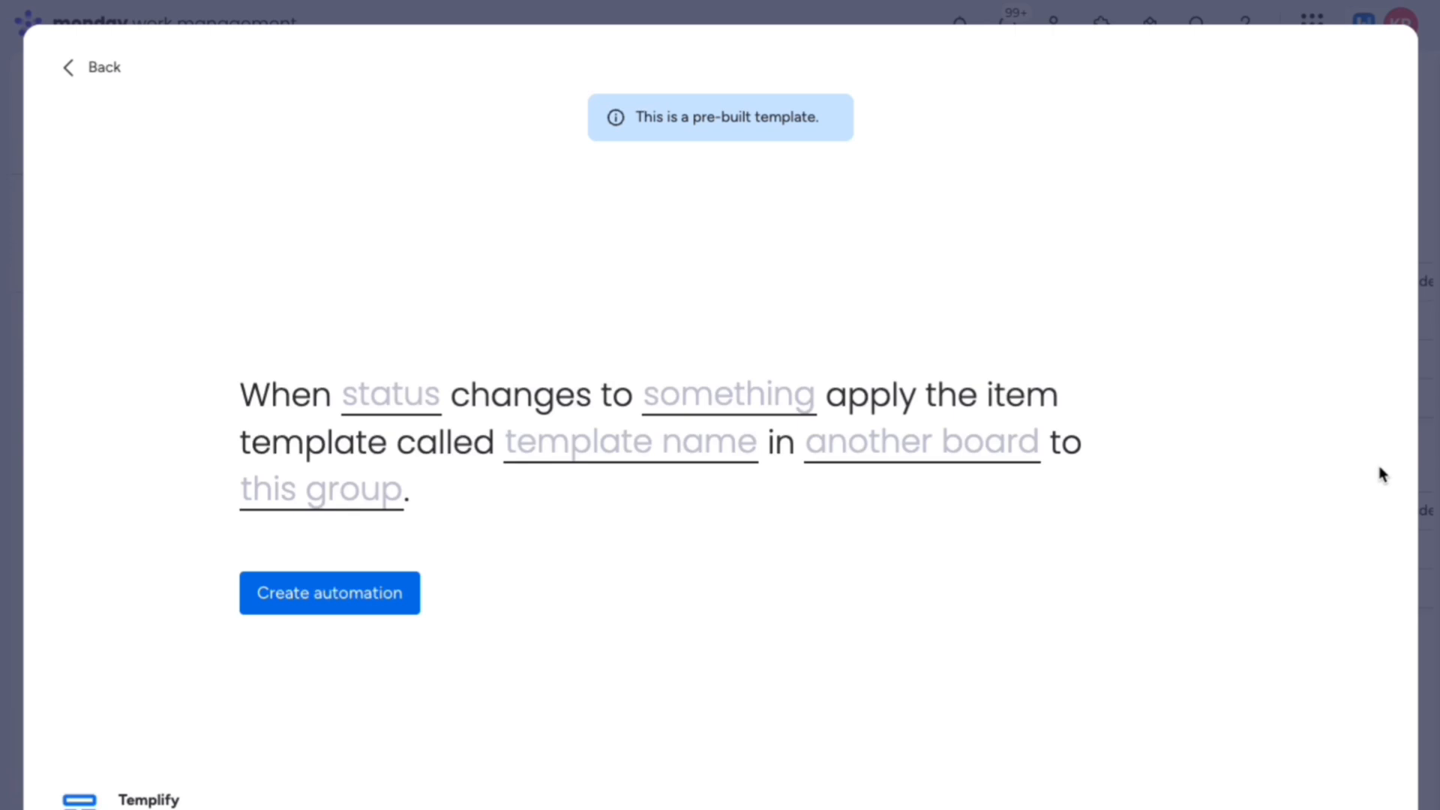